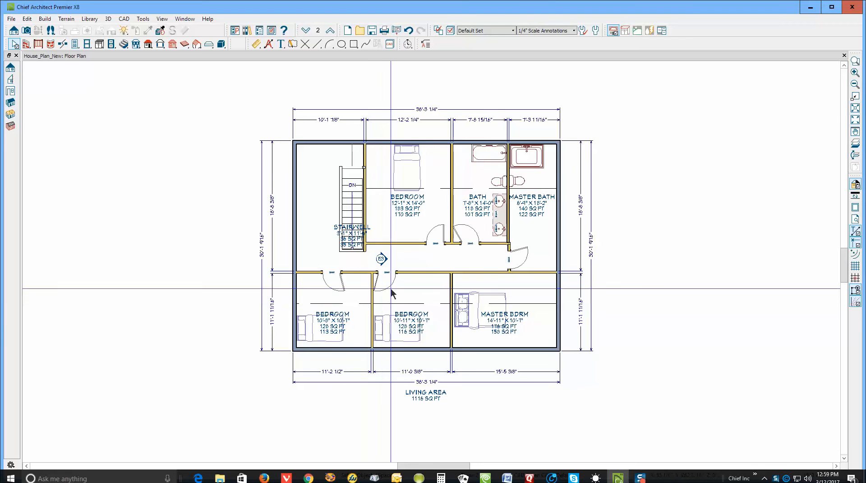
- Open the cross section elevation from the second-floor camera, examine the ceiling heights and porch roof, and return to the floor plan
double_click(381, 259)
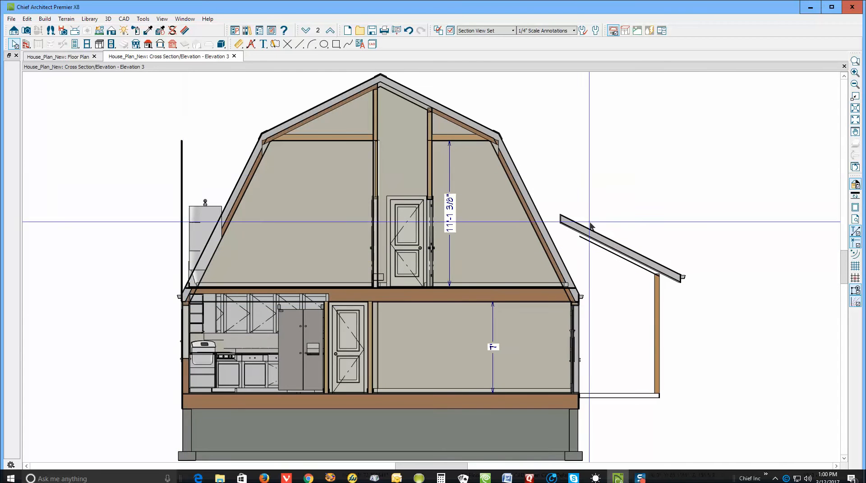
left_click(844, 67)
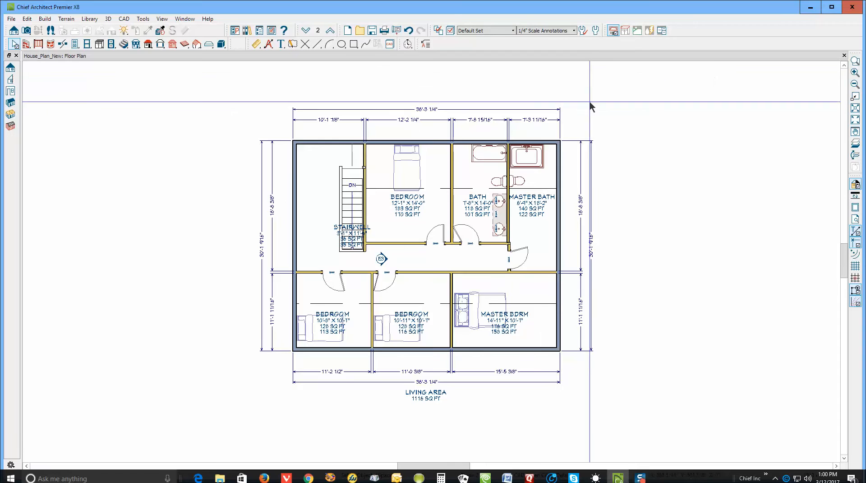
- Create a perspective full overview and extend the eave of the lower rear roof plane slightly outward, turning Auto Rebuild Roofs off
left_click(26, 30)
left_click(10, 91)
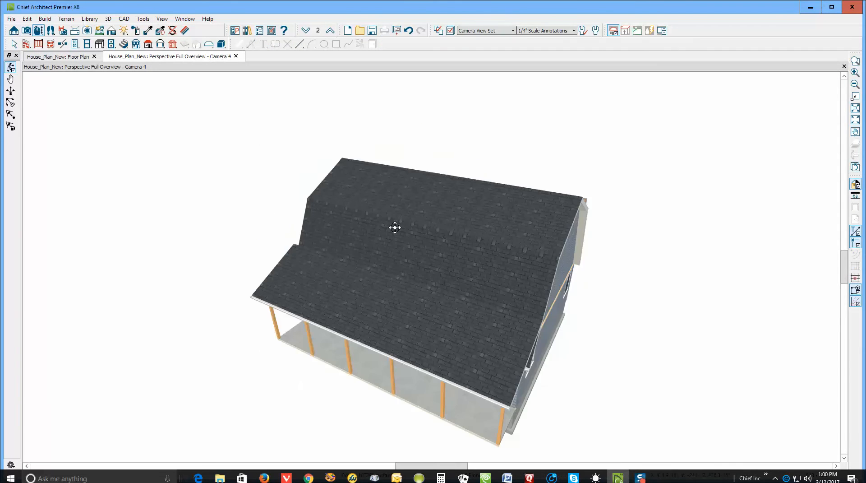
left_click_drag(515, 320, 362, 317)
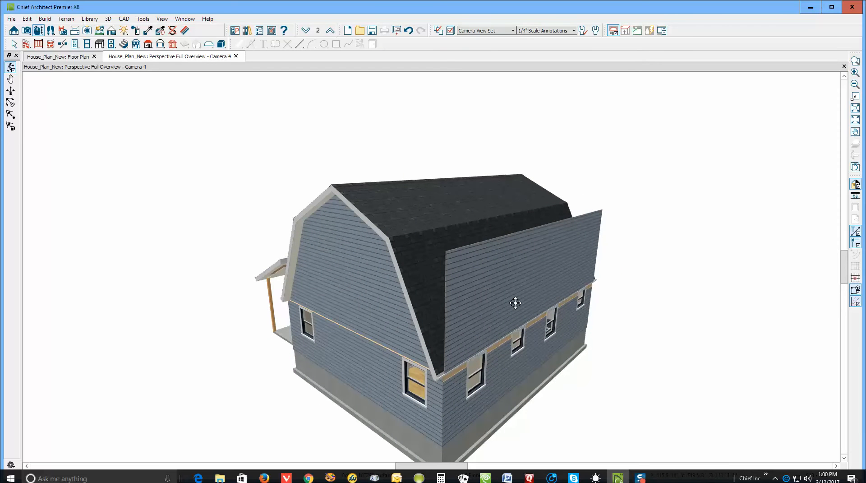
key("space")
left_click(440, 355)
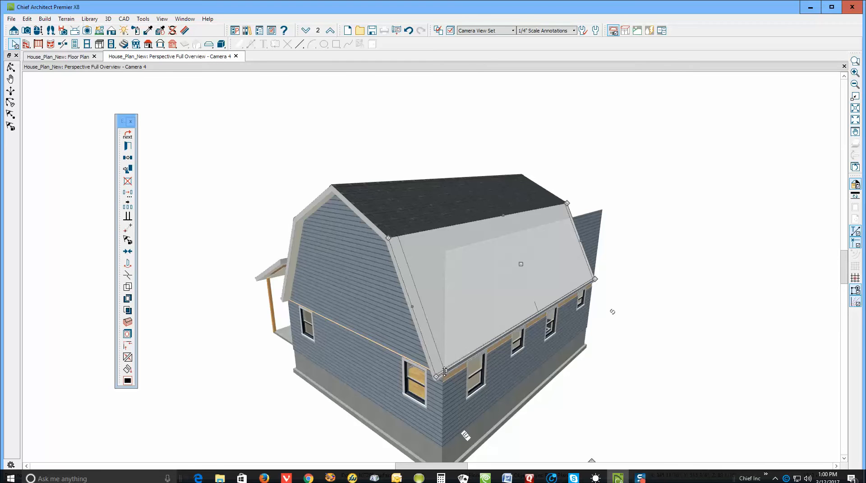
left_click_drag(444, 372, 447, 379)
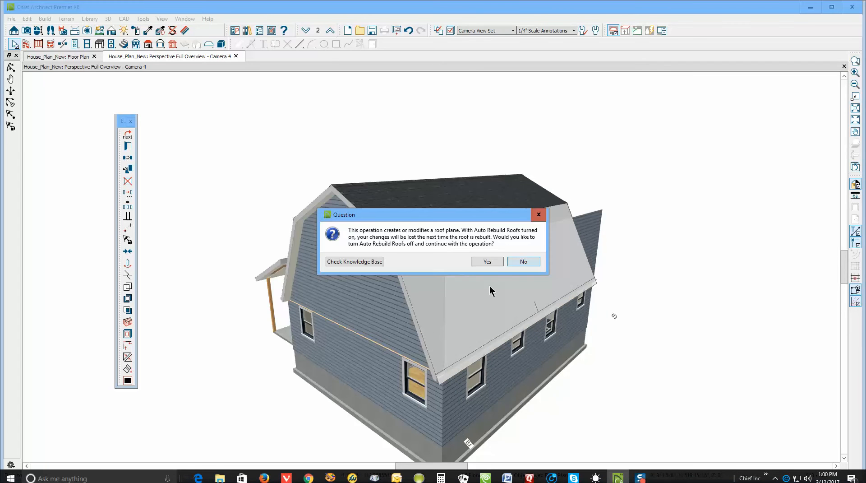
left_click(493, 262)
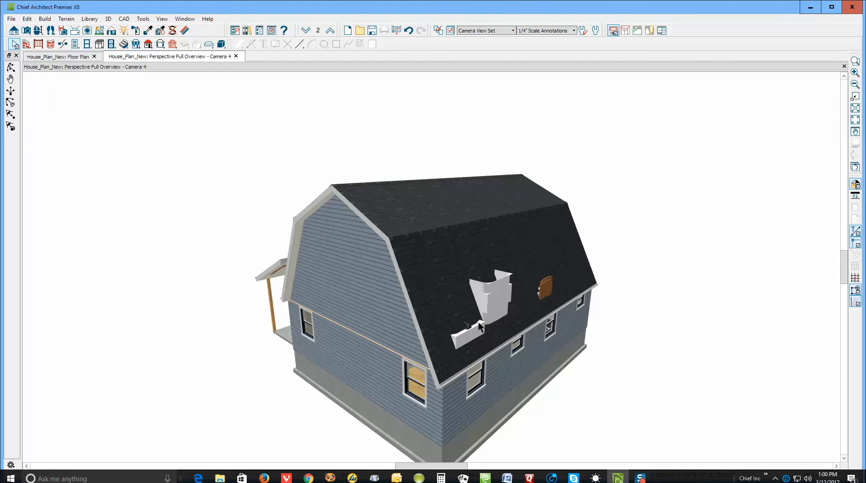
- Inspect the size and floor elevation of the bed protruding through the rear roof without changing it, and deselect it
left_click(547, 284)
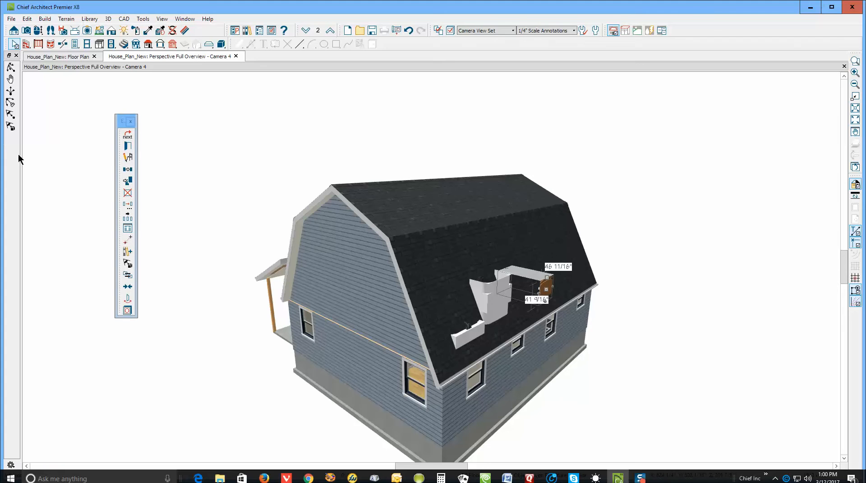
left_click(128, 145)
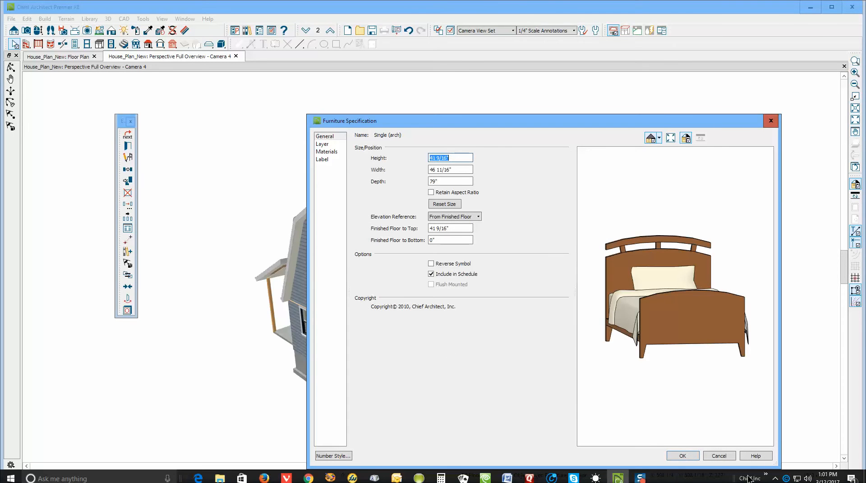
left_click(719, 456)
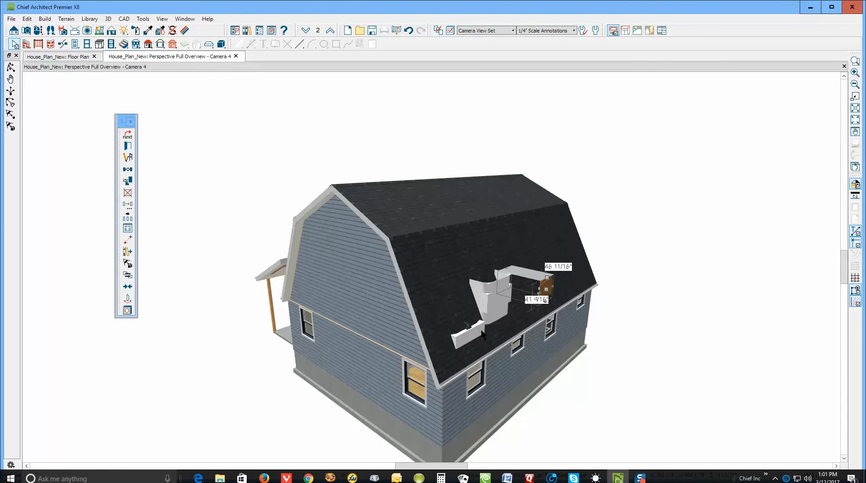
left_click(710, 200)
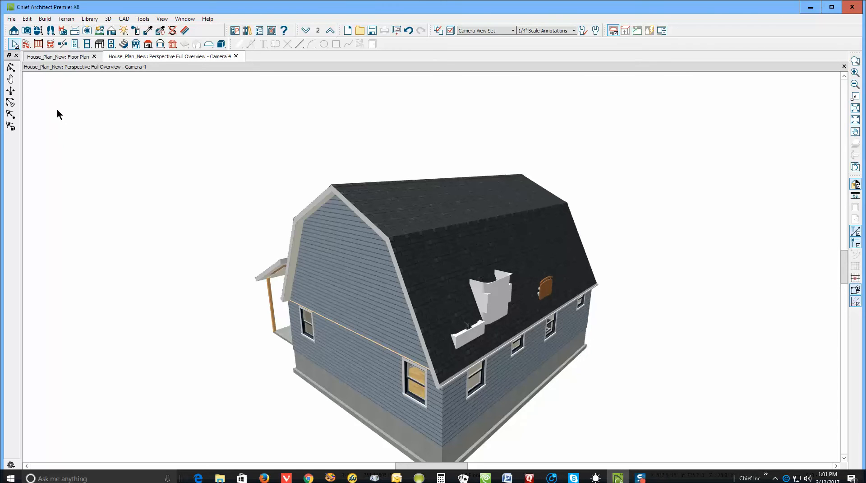
- Examine how the porch roof meets the gambrel roof from the gable side, and close the perspective overview
left_click(11, 67)
left_click_drag(177, 188, 284, 171)
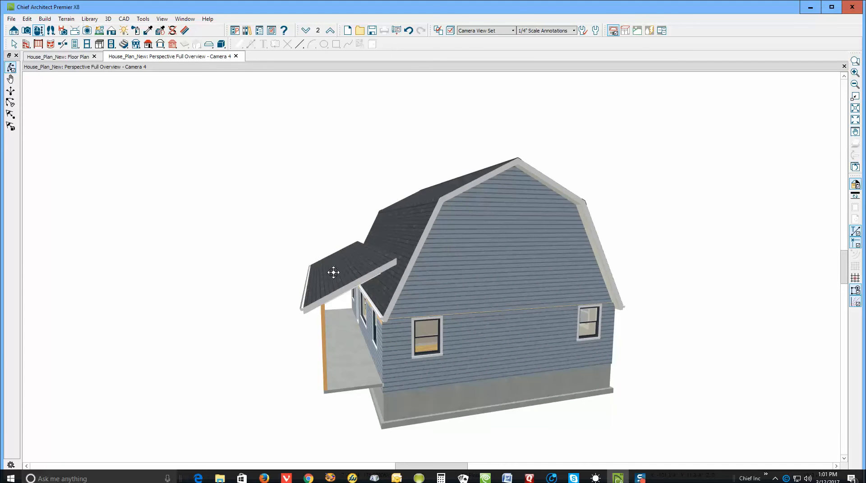
left_click_drag(333, 273, 344, 274)
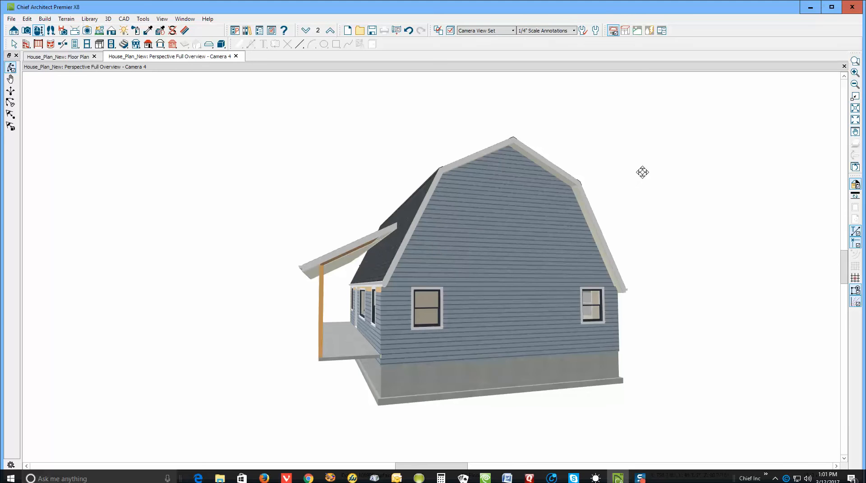
left_click(845, 66)
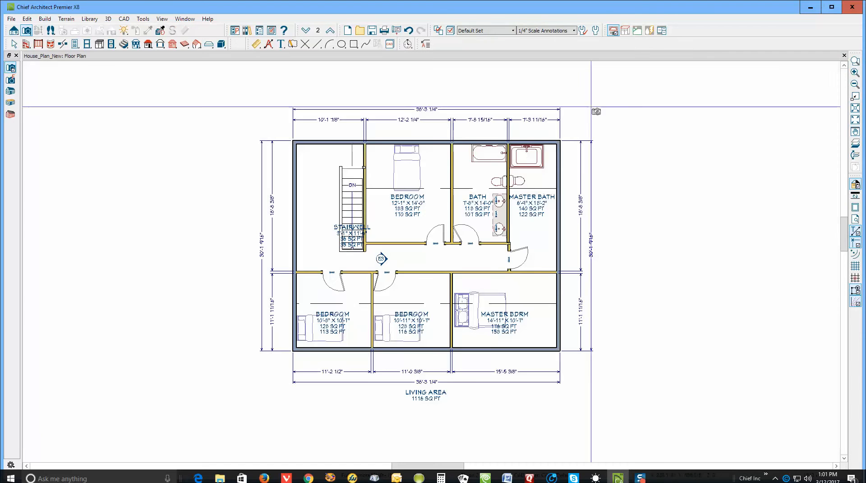
- Check the structure heights in the Floor 2 defaults without changing them, and close the default settings
left_click(27, 19)
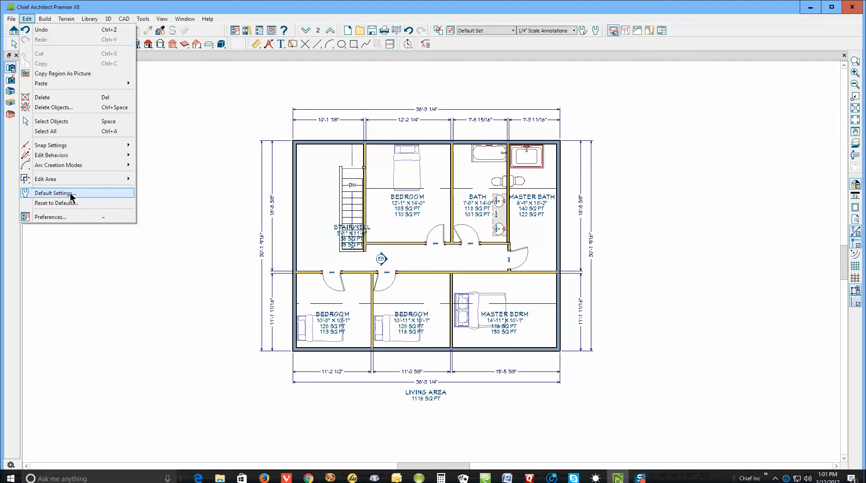
left_click(66, 193)
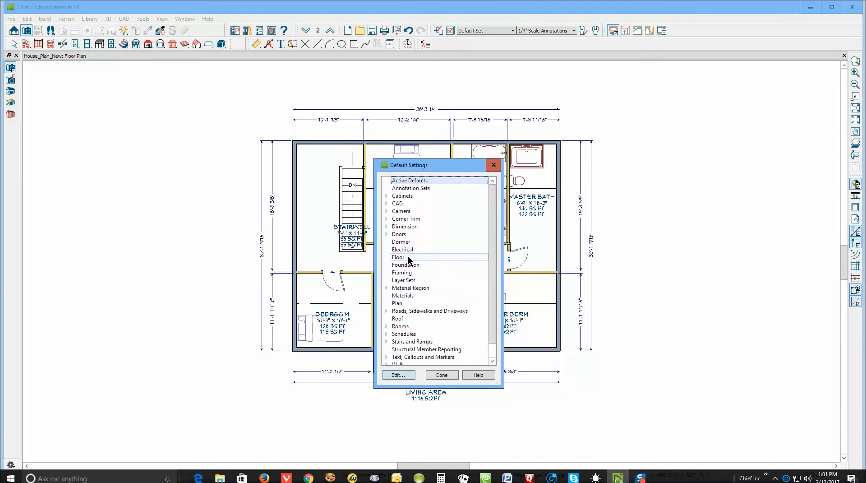
left_click(409, 257)
left_click(407, 374)
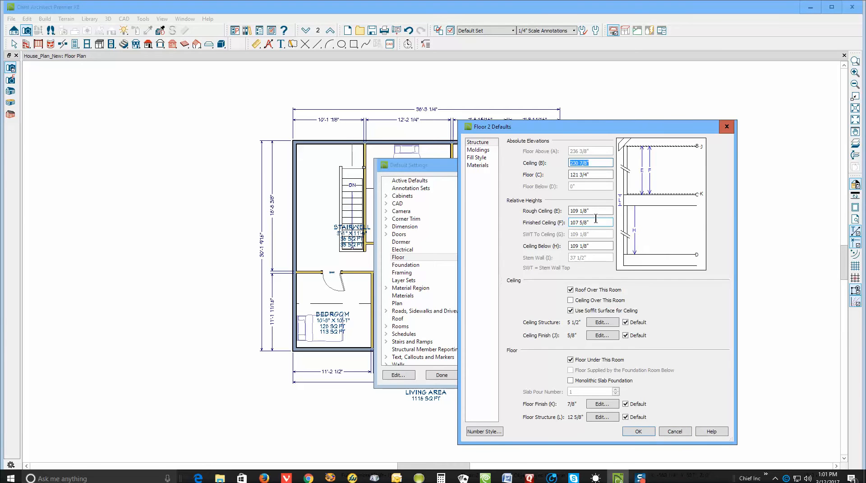
left_click(679, 431)
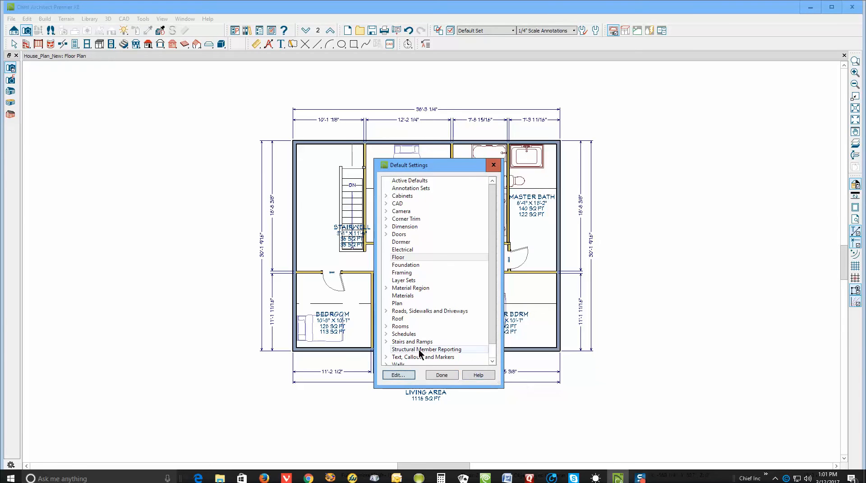
left_click(441, 374)
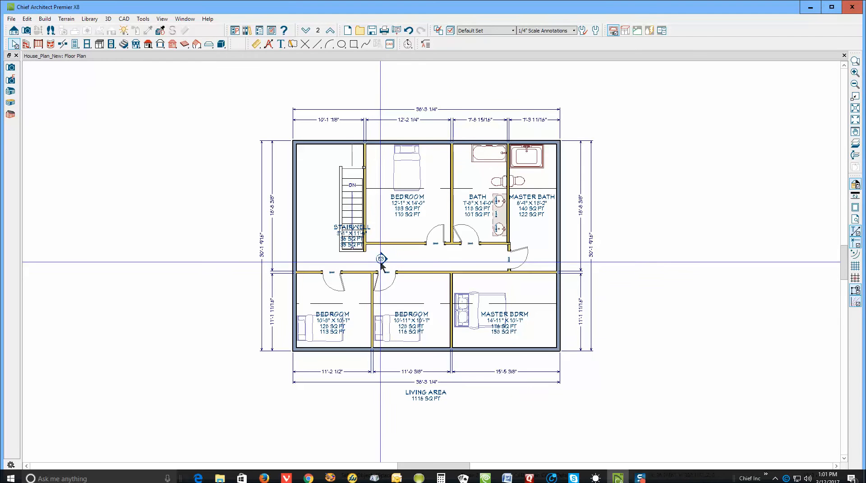
- Review the upper and lower floor ceiling heights in the cross section elevation once more, and close the view
double_click(383, 256)
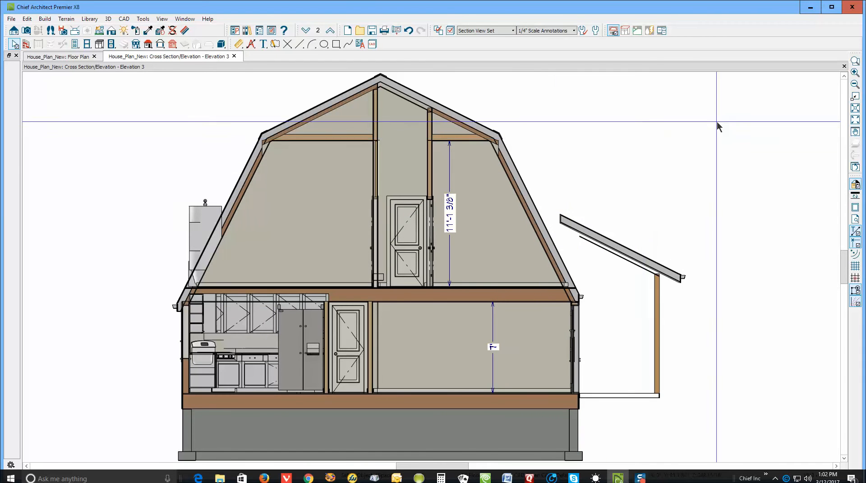
left_click(843, 67)
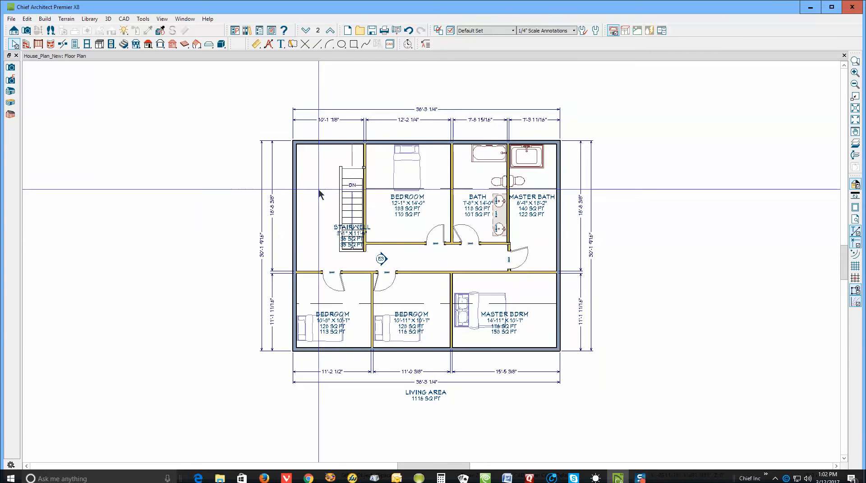
- Set the finished ceiling height of the bedroom beside the stairwell to its default of 107 5/8"
double_click(437, 201)
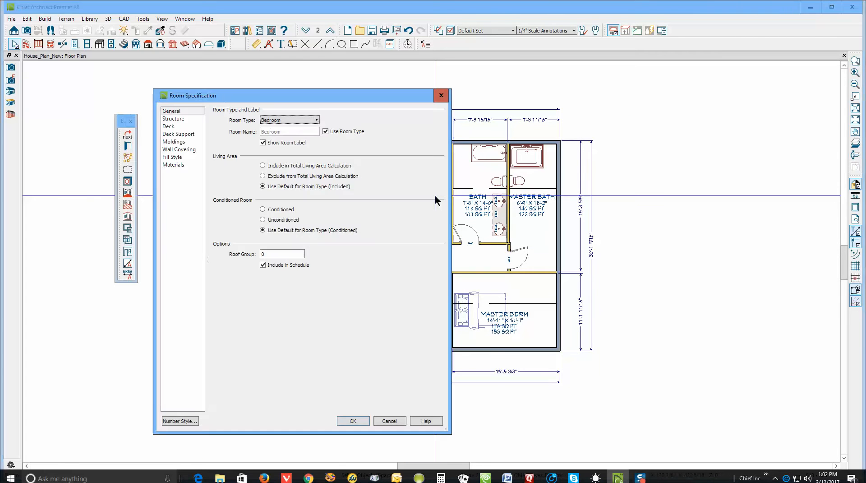
left_click(187, 119)
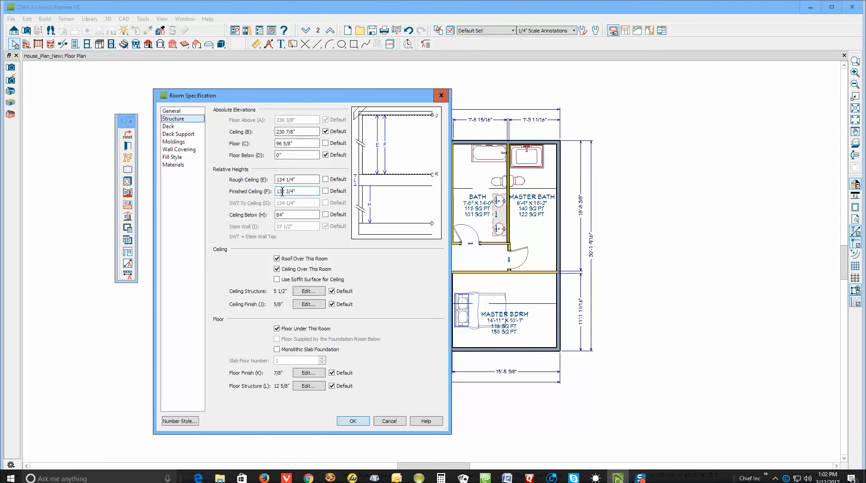
left_click(326, 191)
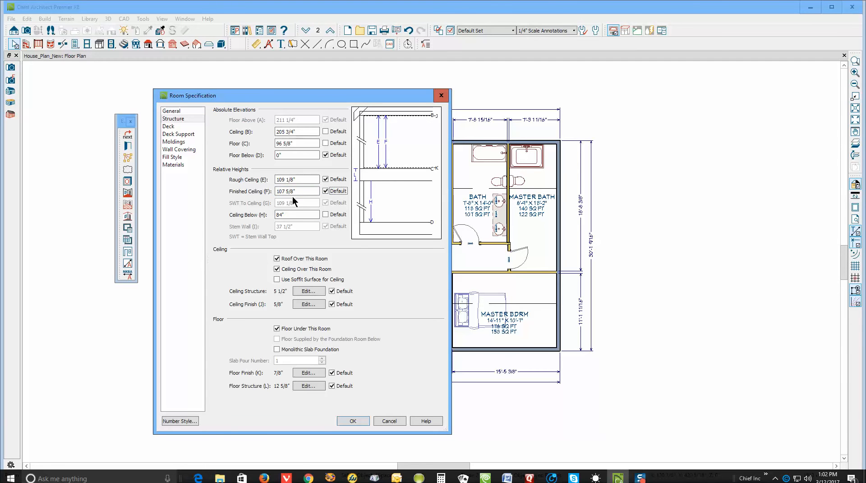
left_click(361, 420)
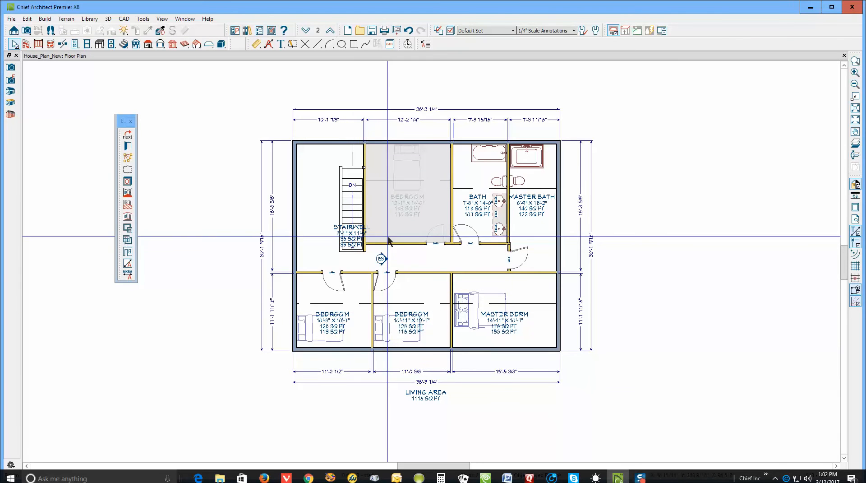
- Set the Bath's finished ceiling height to its default of 107 5/8"
double_click(471, 180)
left_click(172, 119)
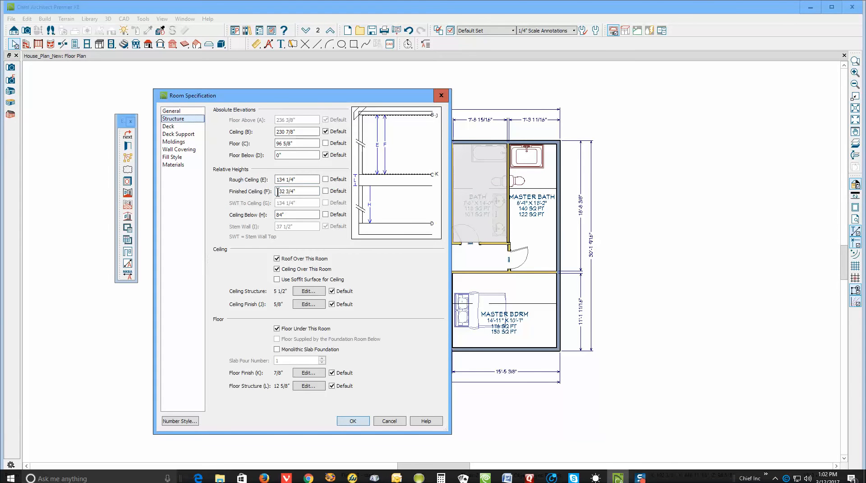
left_click(326, 192)
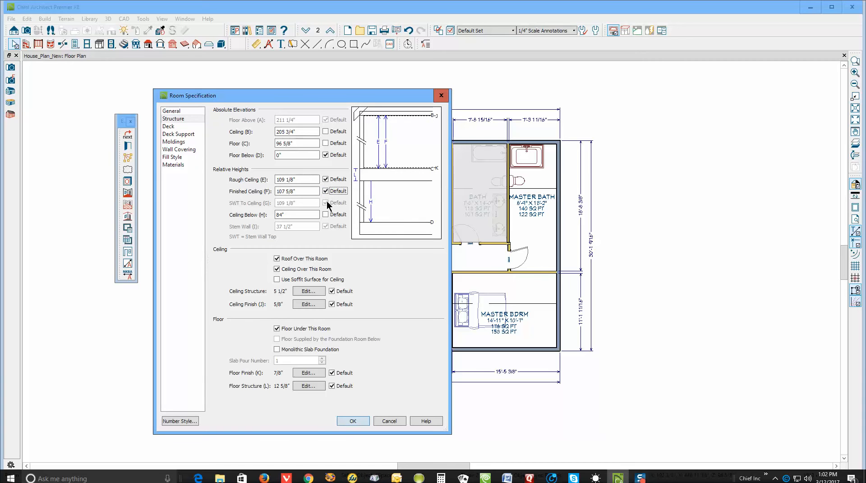
left_click(352, 420)
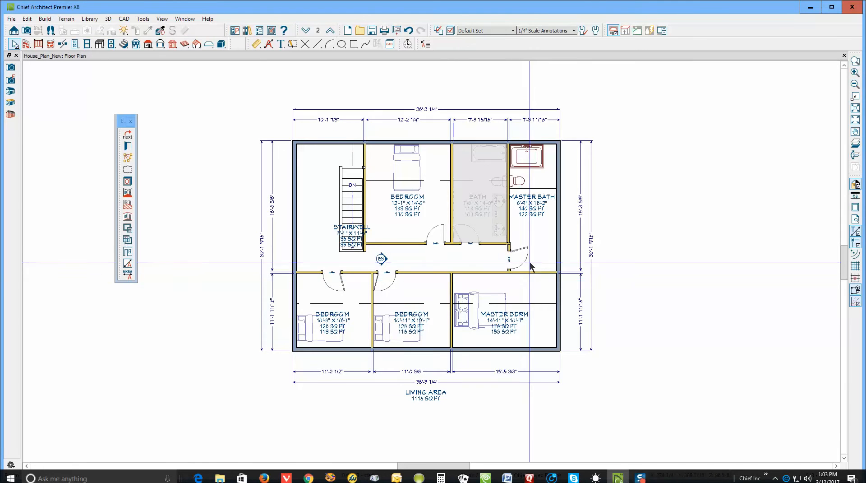
- Set the Master Bath's finished ceiling height to its default value
double_click(544, 245)
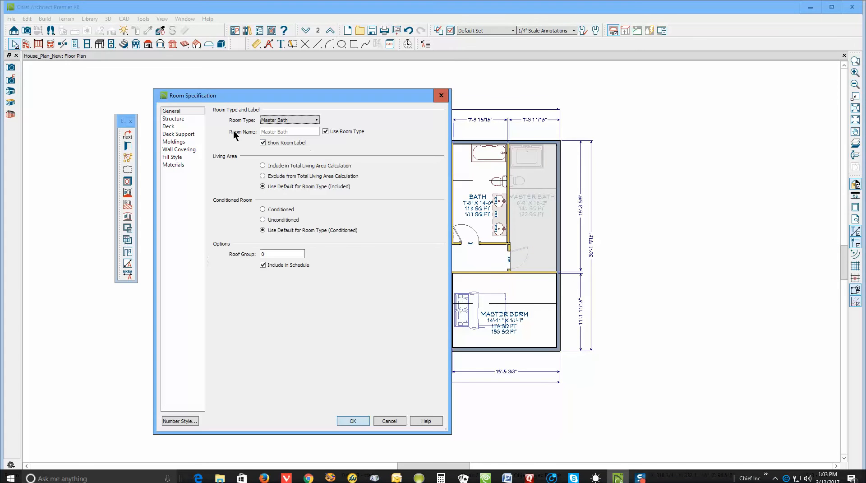
left_click(185, 119)
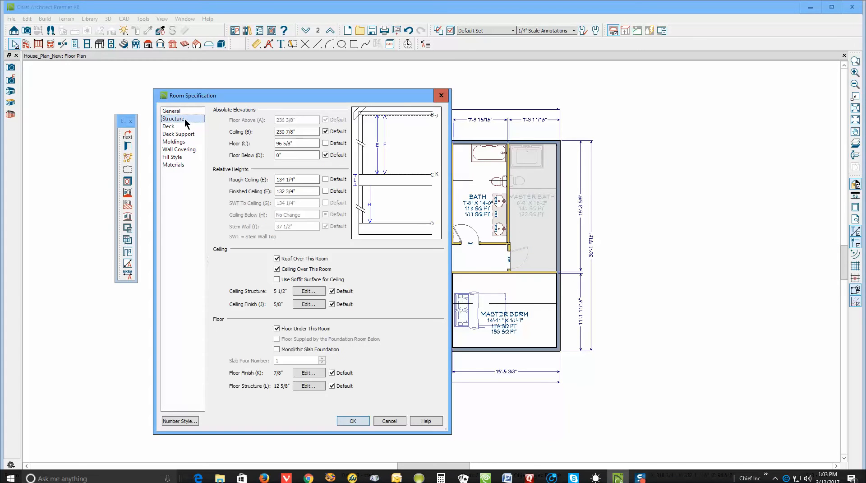
left_click(333, 192)
left_click(353, 421)
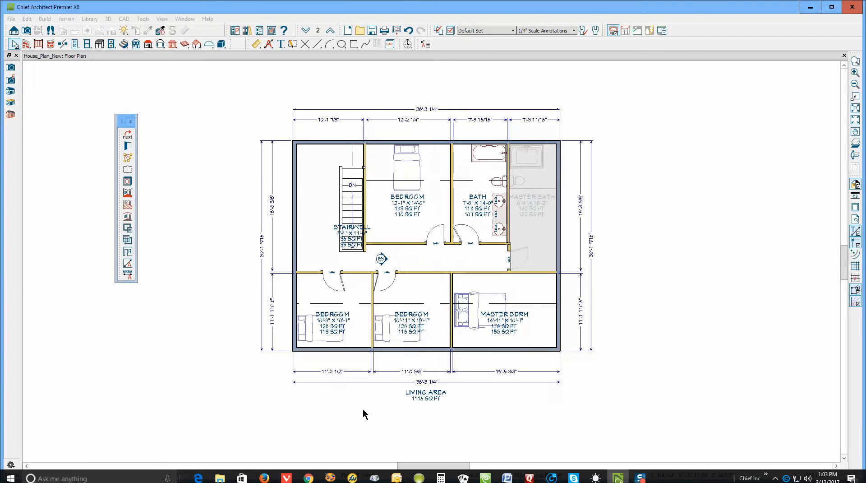
- Set the unspecified hallway and stair area's finished ceiling height to its default of 107 5/8"
left_click(436, 261)
double_click(438, 264)
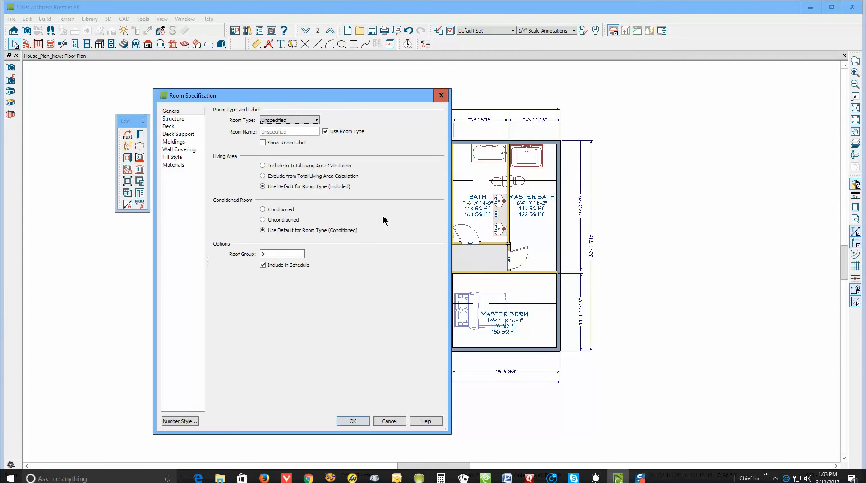
left_click(175, 119)
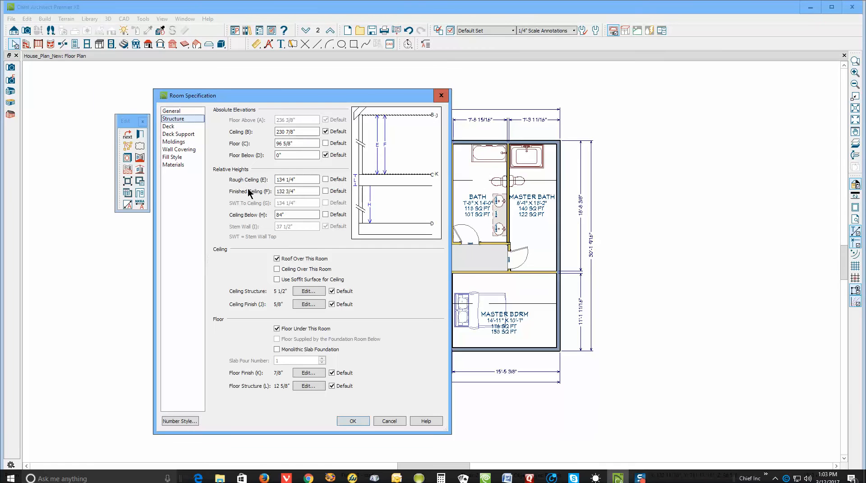
left_click(292, 191)
left_click(326, 191)
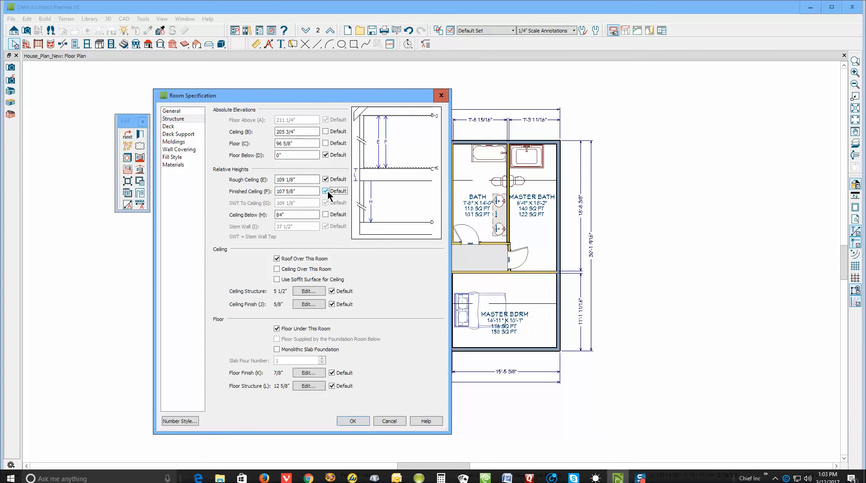
left_click(354, 421)
- Set the finished ceiling height of the corner bedroom across the hall from the stairwell to its default of 107 5/8"
left_click(358, 299)
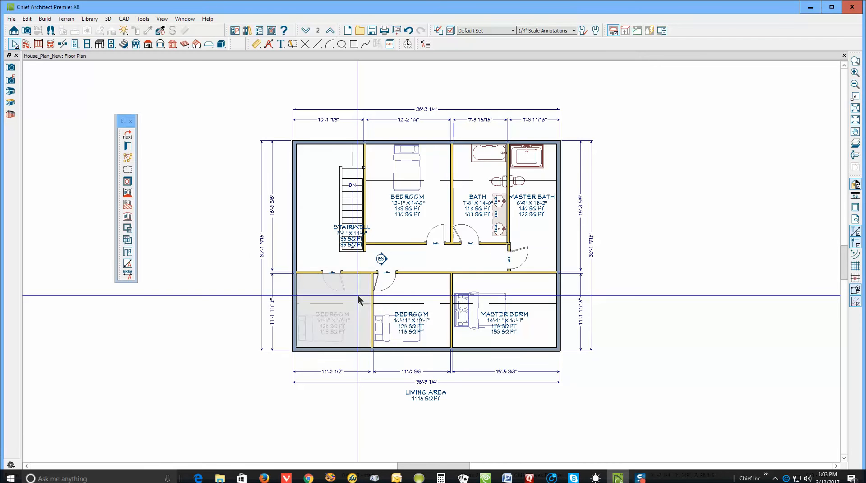
double_click(357, 293)
left_click(176, 118)
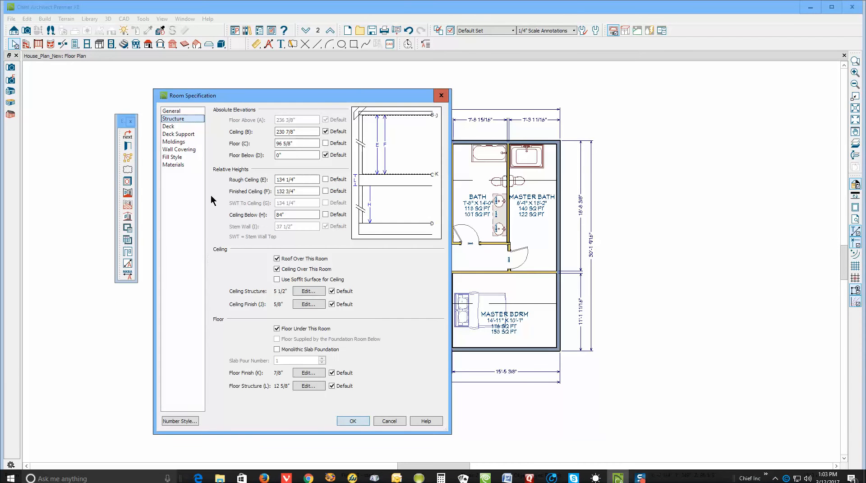
left_click(334, 191)
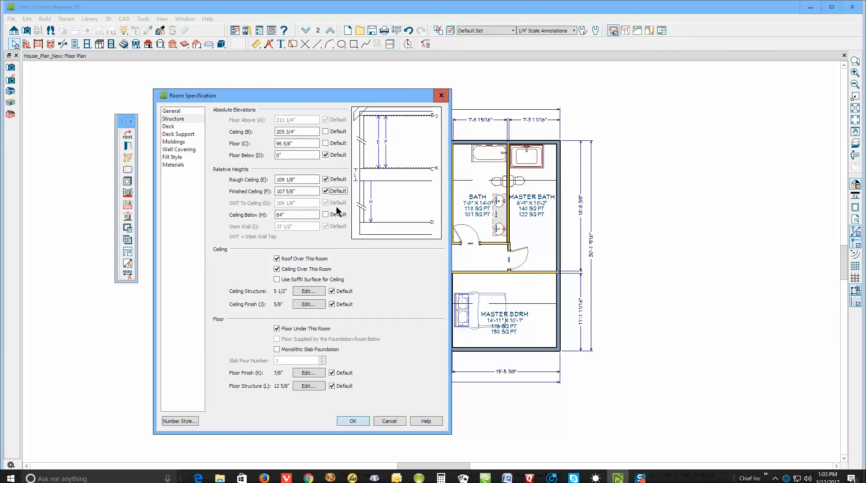
left_click(356, 420)
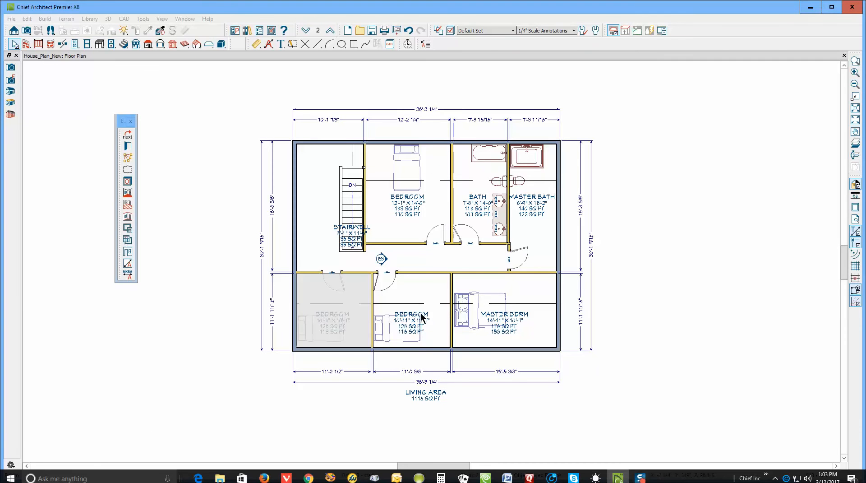
- Set the finished ceiling height of the middle bedroom next to the Master Bdrm to its default of 107 5/8"
double_click(431, 288)
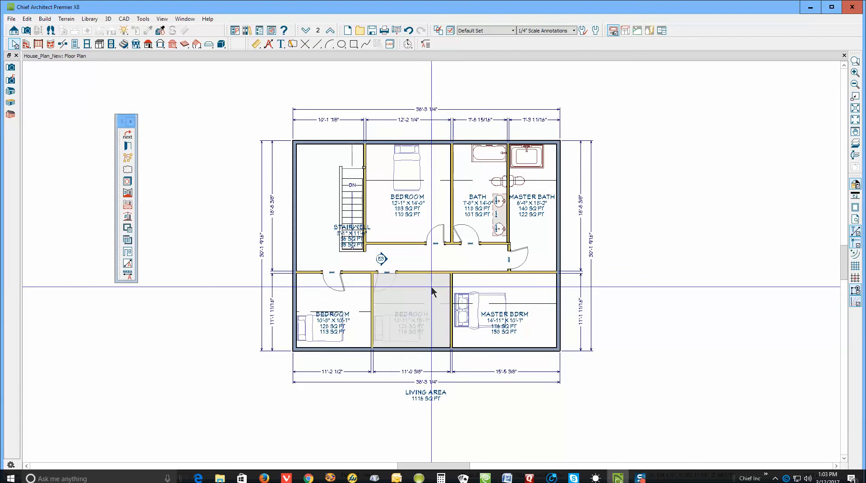
left_click(174, 118)
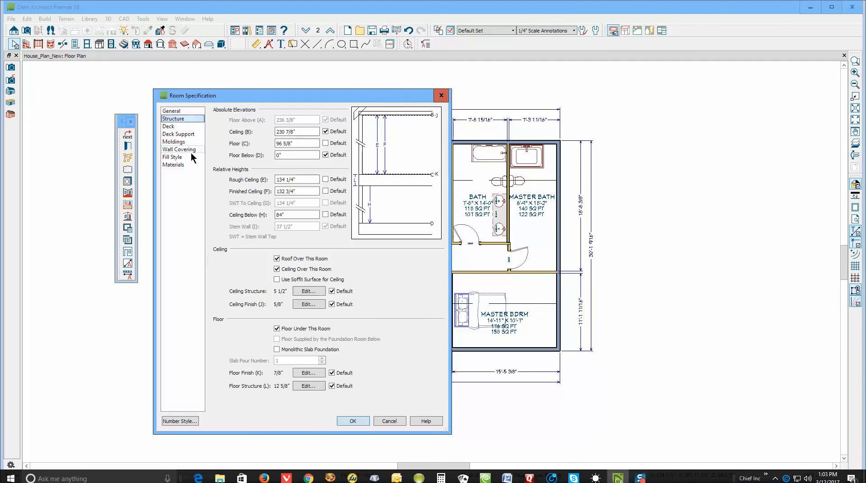
left_click(326, 191)
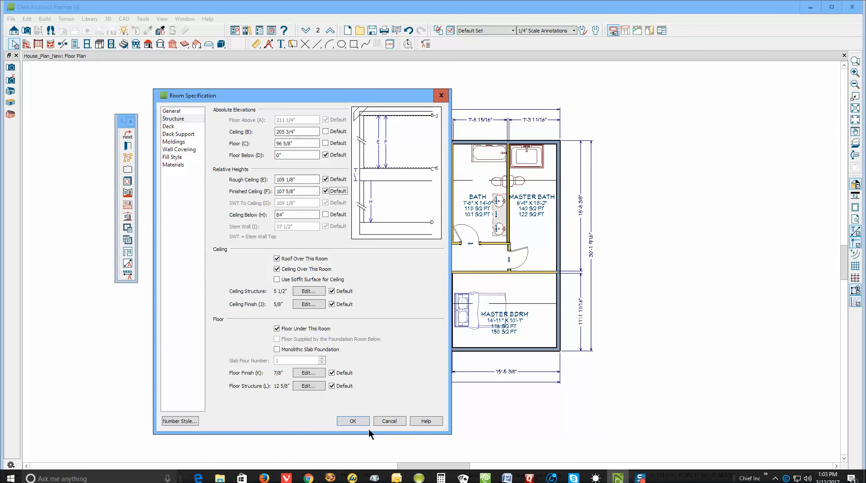
left_click(356, 419)
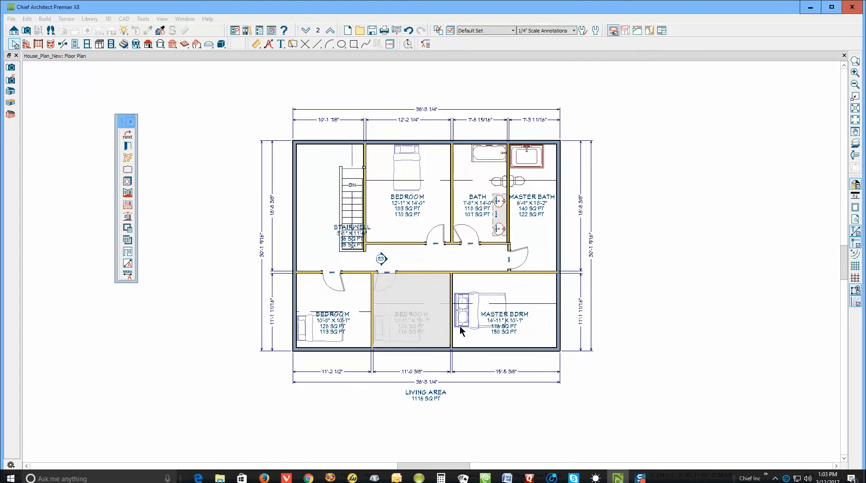
- Set the Master Bdrm's finished ceiling height to its default of 107 5/8"
double_click(537, 283)
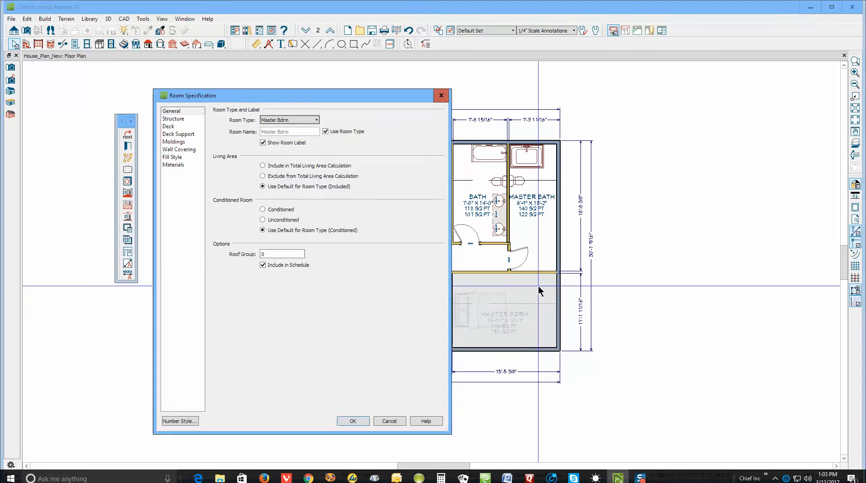
left_click(181, 119)
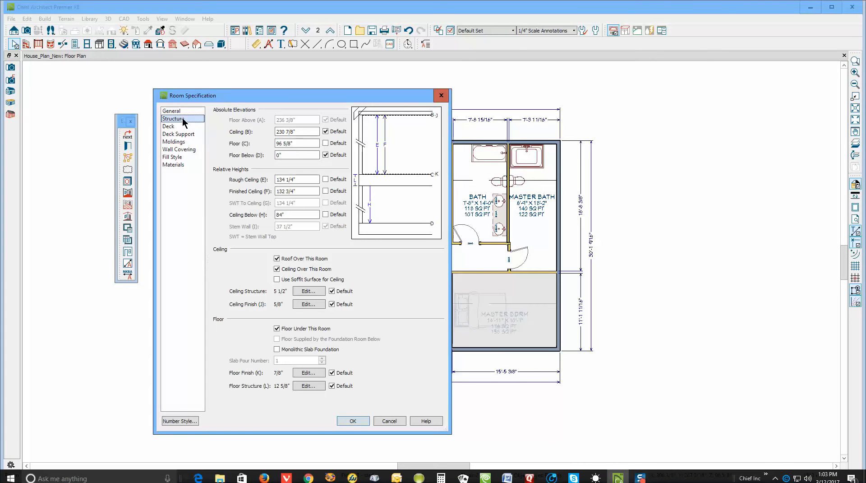
left_click(331, 191)
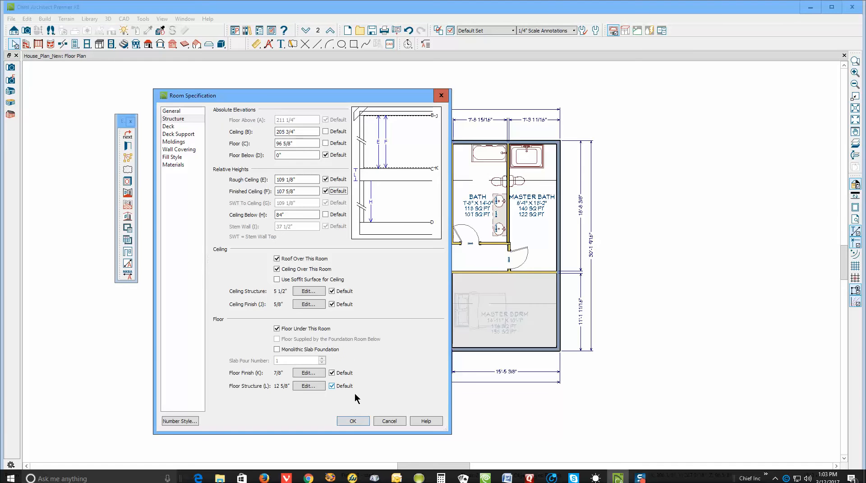
left_click(356, 421)
left_click(629, 343)
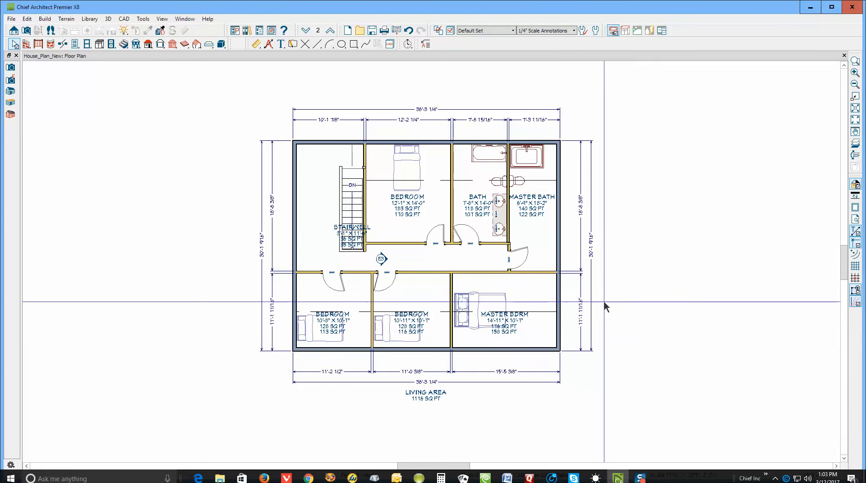
- Examine the second-floor ceilings in the cross section through the hallway and return to the floor plan
left_click(381, 258)
double_click(381, 258)
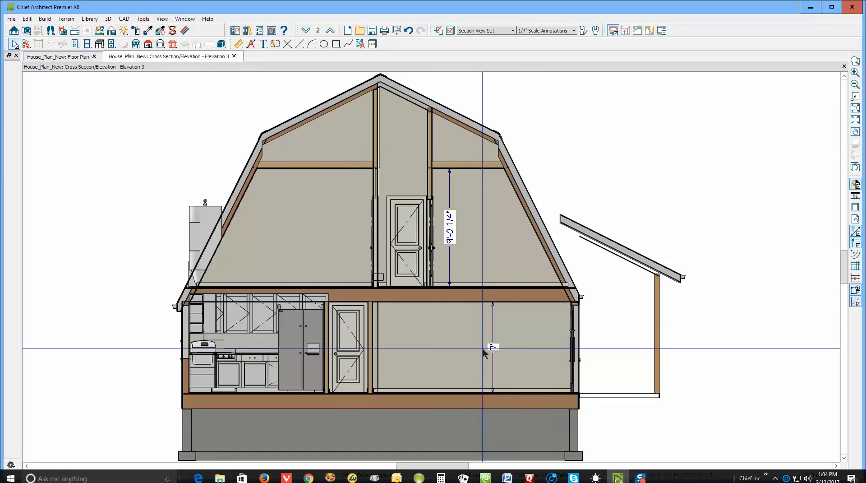
left_click(844, 67)
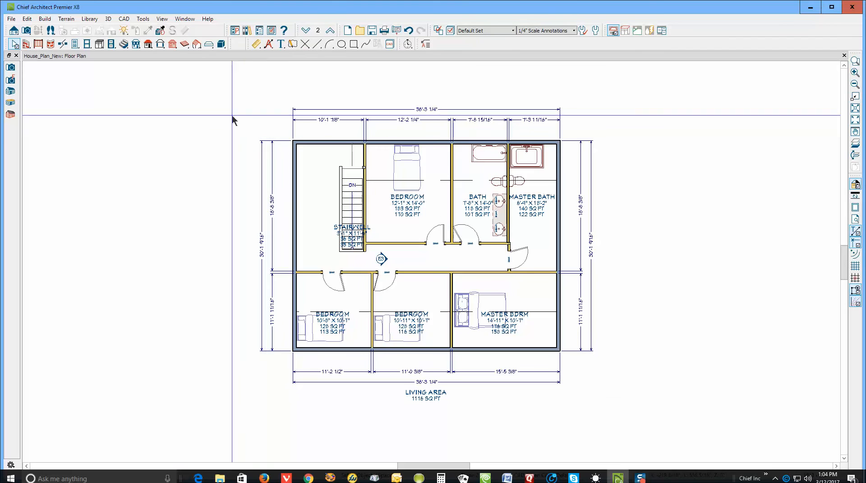
- Rebuild the walls, floors and ceilings from the Build Roof settings without rebuilding the roof planes
double_click(148, 44)
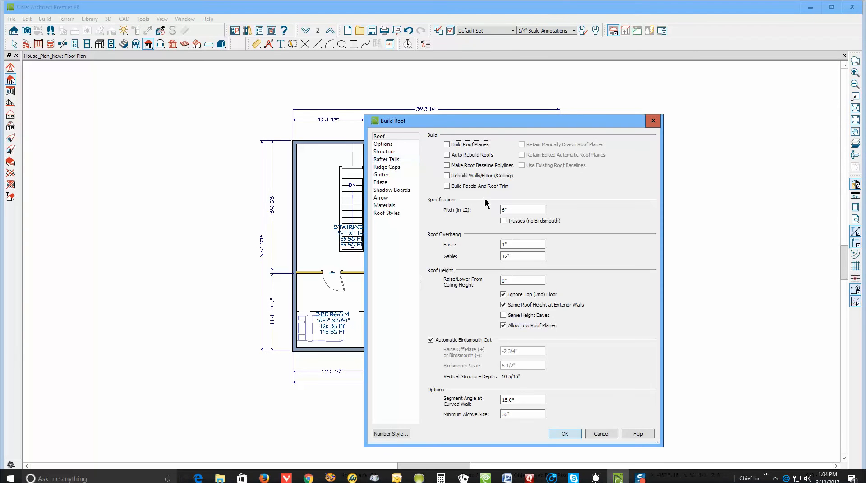
left_click(452, 180)
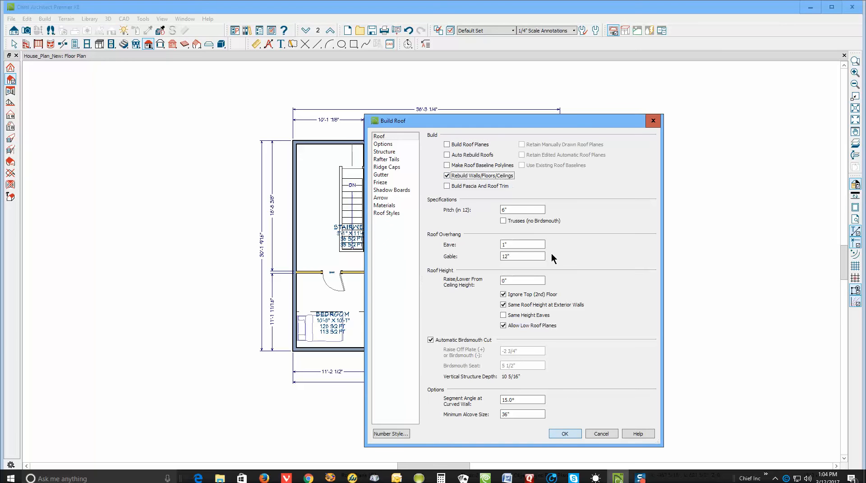
left_click(575, 431)
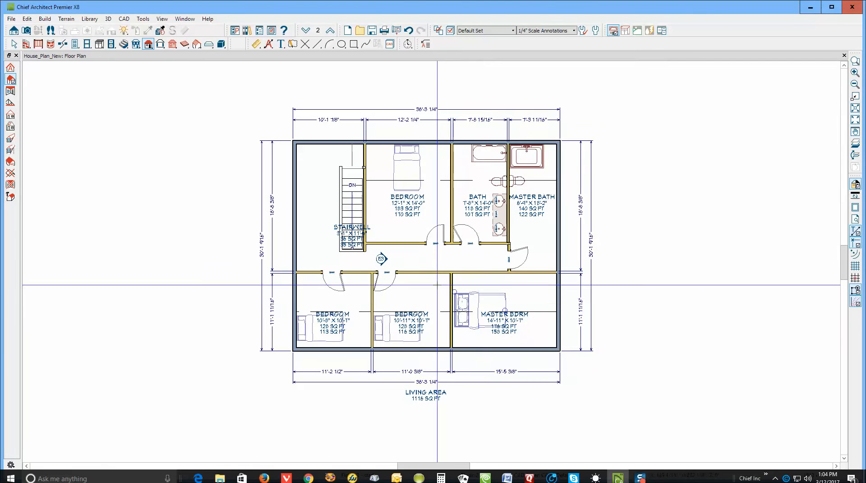
key("space")
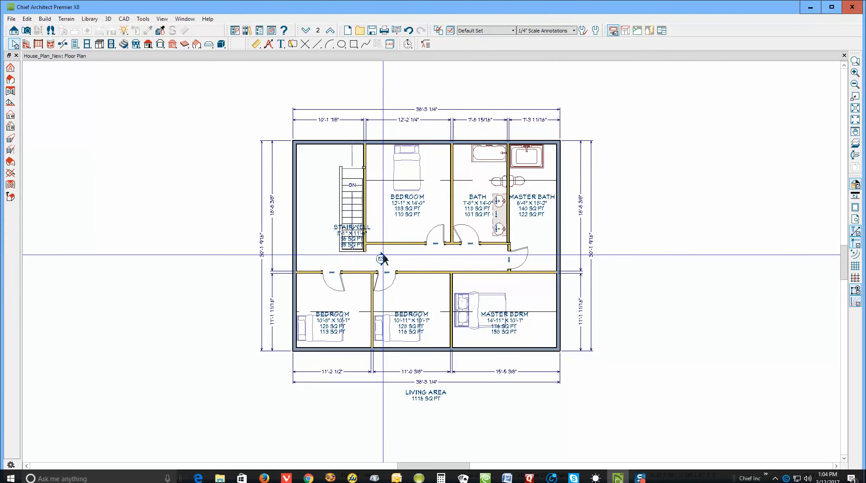
- Recheck the hallway cross section after the rebuild, comparing the ceiling heights of both floors, and close the view
left_click(382, 259)
double_click(382, 259)
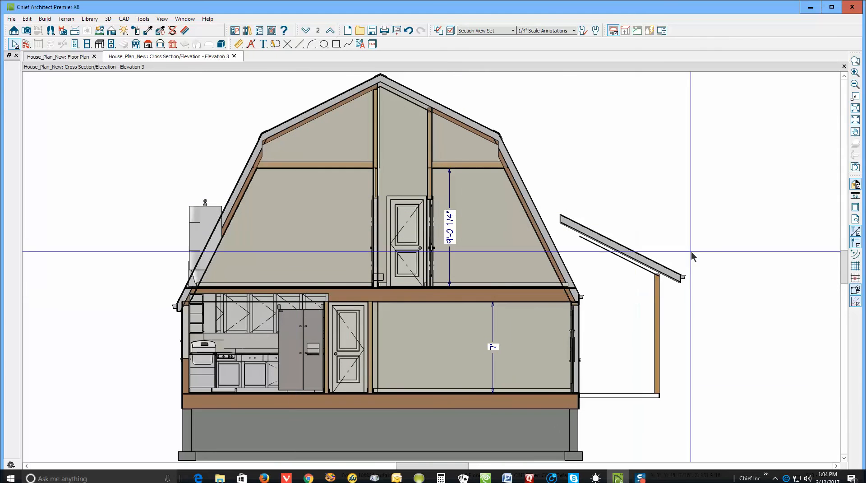
left_click(844, 67)
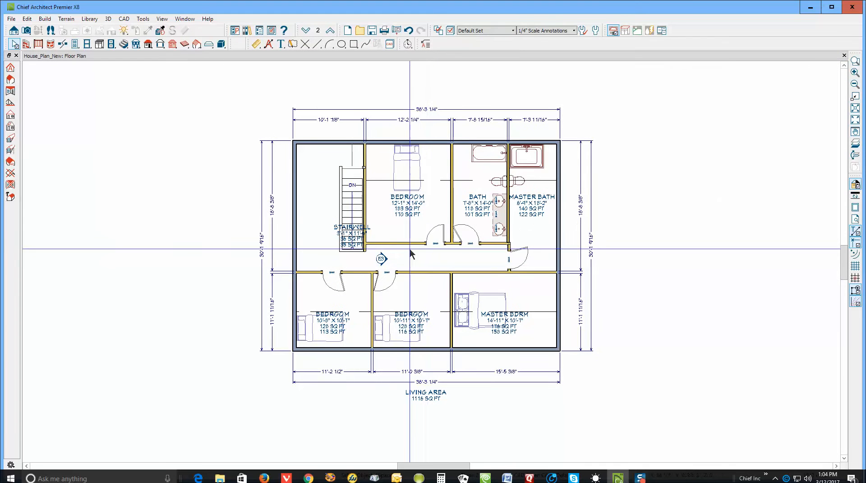
- Review the ceiling and floor heights in the Floor 2 default settings
left_click(27, 18)
left_click(67, 194)
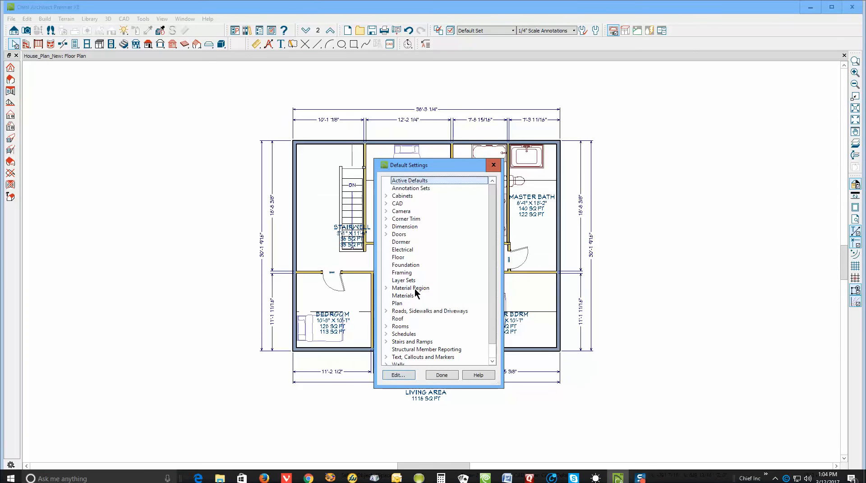
left_click(404, 257)
left_click(400, 375)
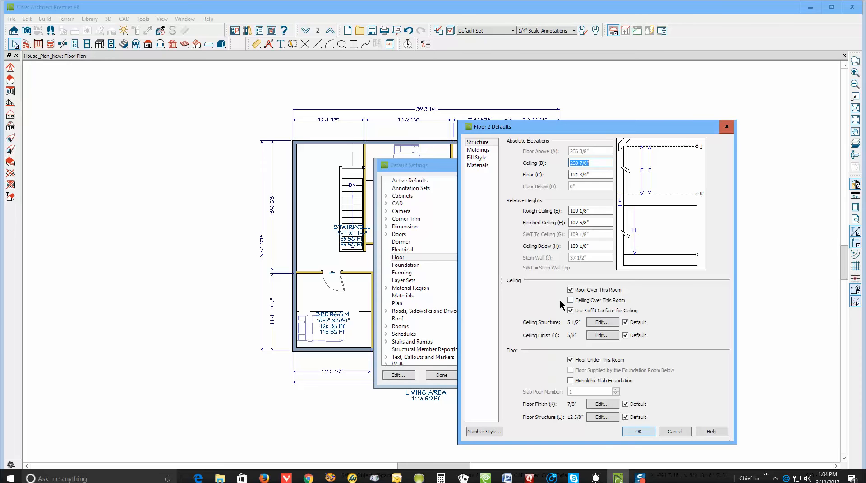
left_click_drag(600, 223, 539, 222)
left_click(655, 432)
left_click(442, 377)
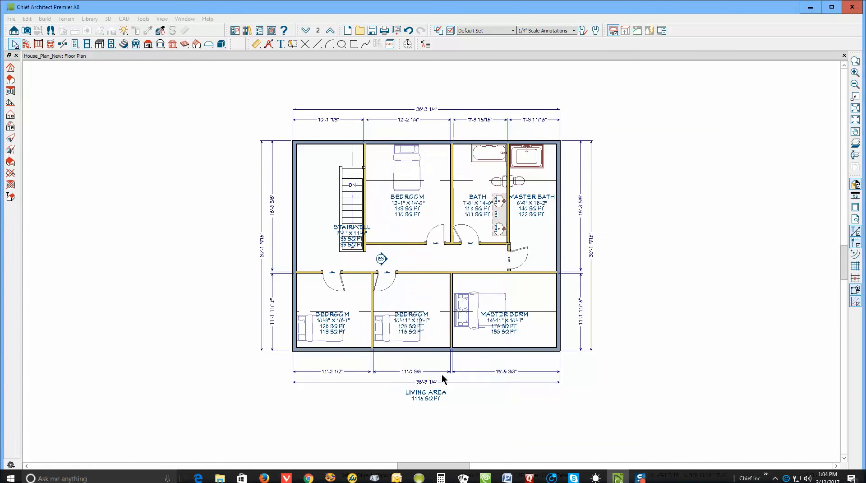
- Check the Master Bdrm's structure heights against the second-floor defaults
double_click(528, 291)
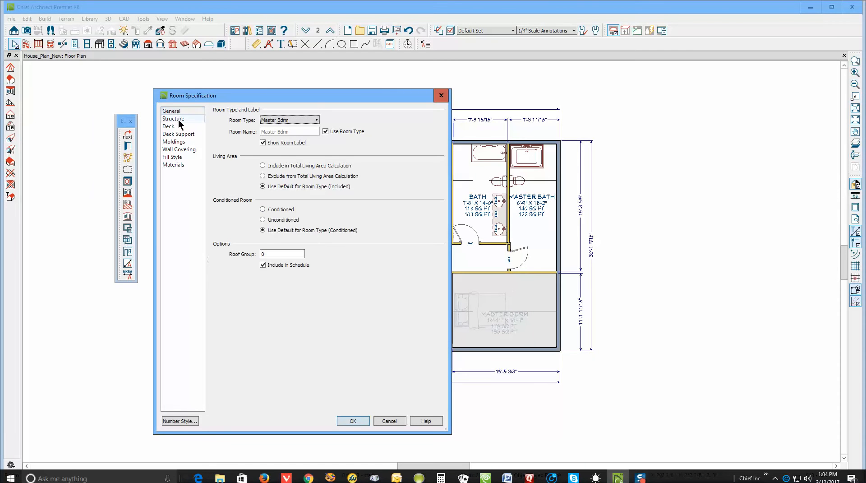
left_click(176, 119)
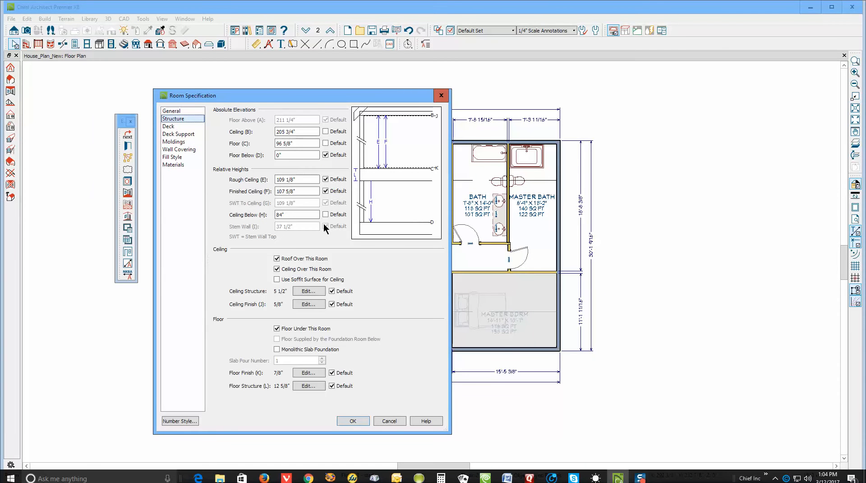
left_click(361, 419)
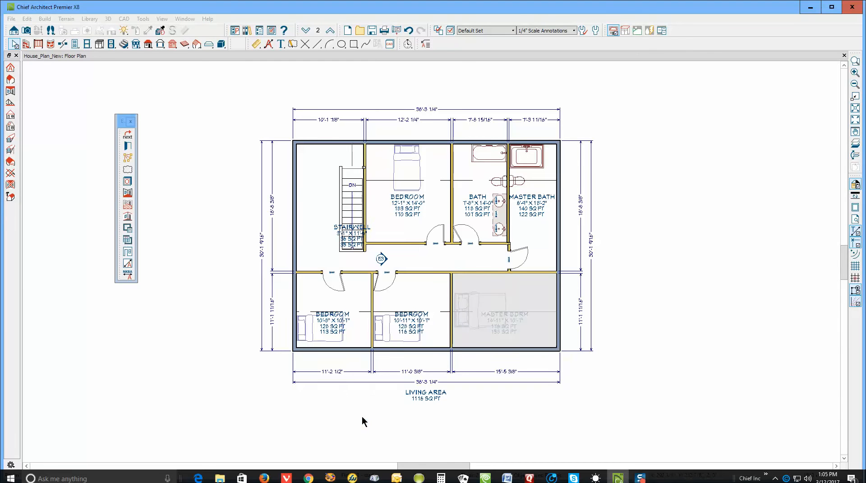
- Inspect the house's cross section again for the second-floor ceiling height and close the view
left_click(379, 263)
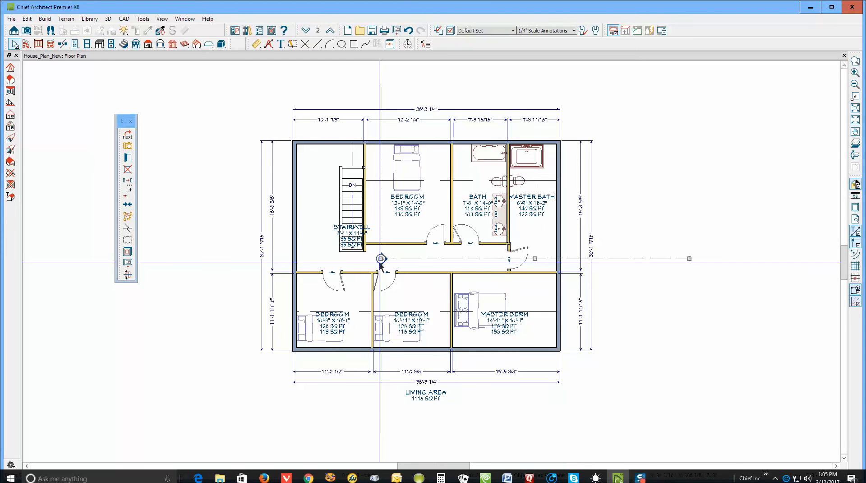
double_click(380, 263)
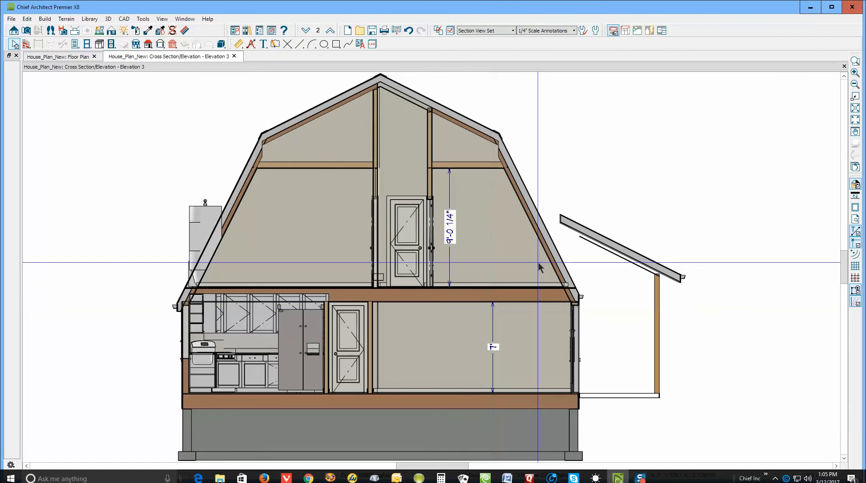
left_click(844, 67)
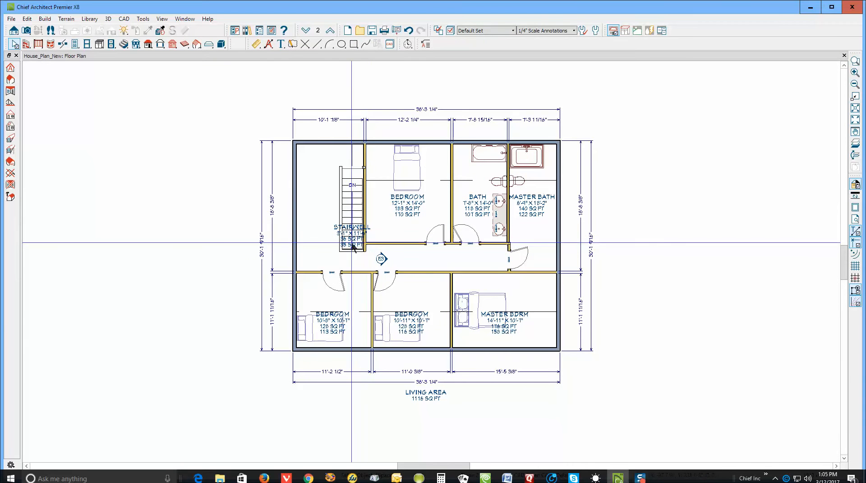
left_click(27, 19)
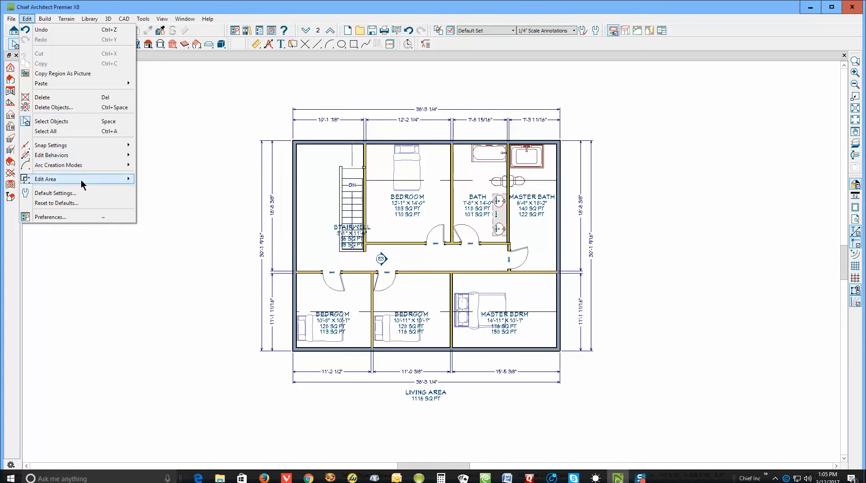
left_click(73, 204)
left_click(413, 205)
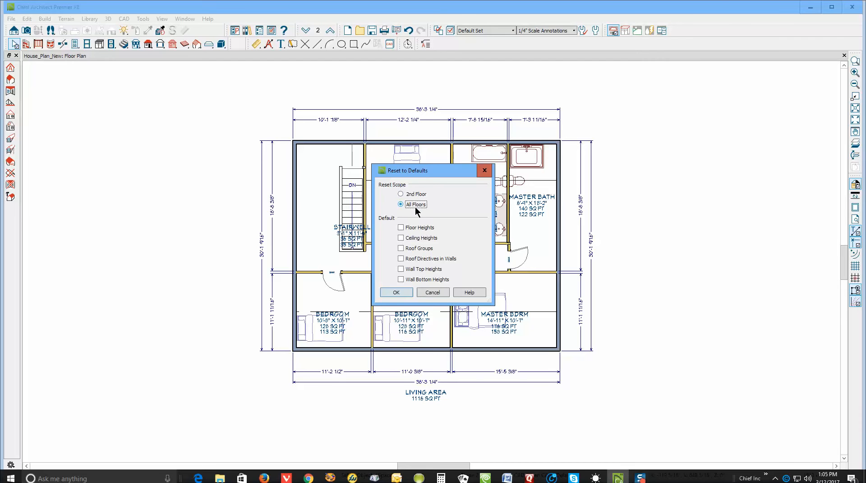
left_click(436, 294)
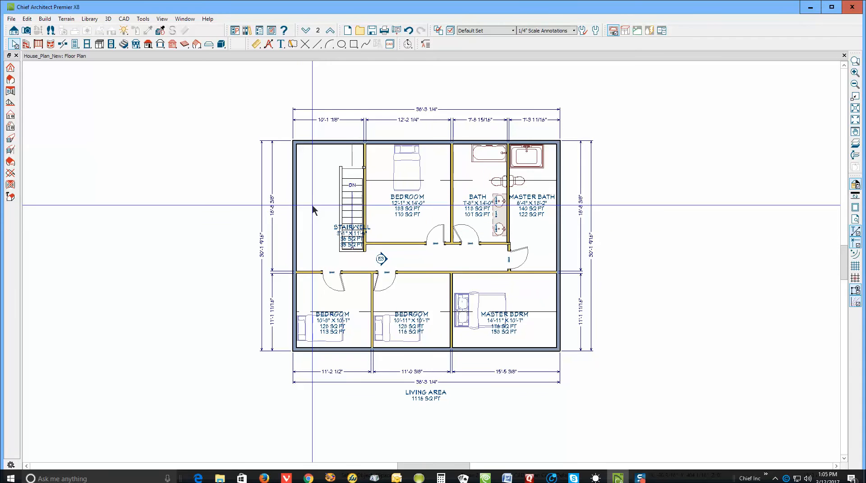
- From the first-floor plan, run Reset to Defaults with the scope set to All Floors
left_click(307, 31)
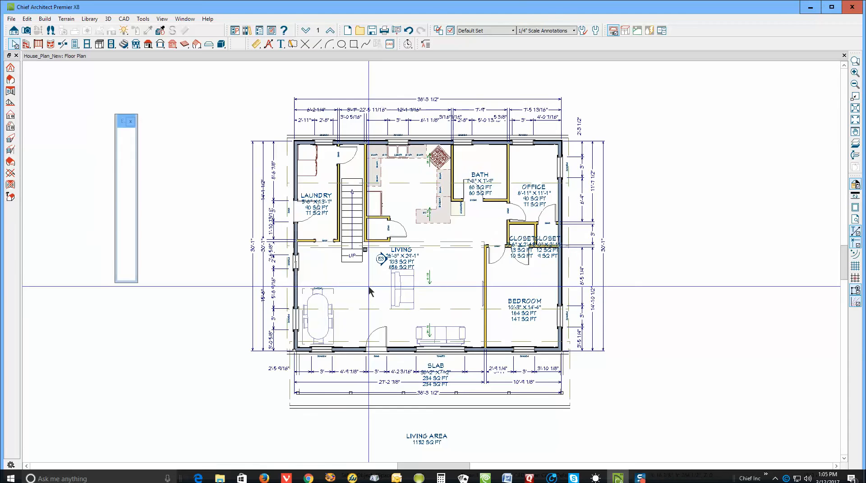
left_click(25, 20)
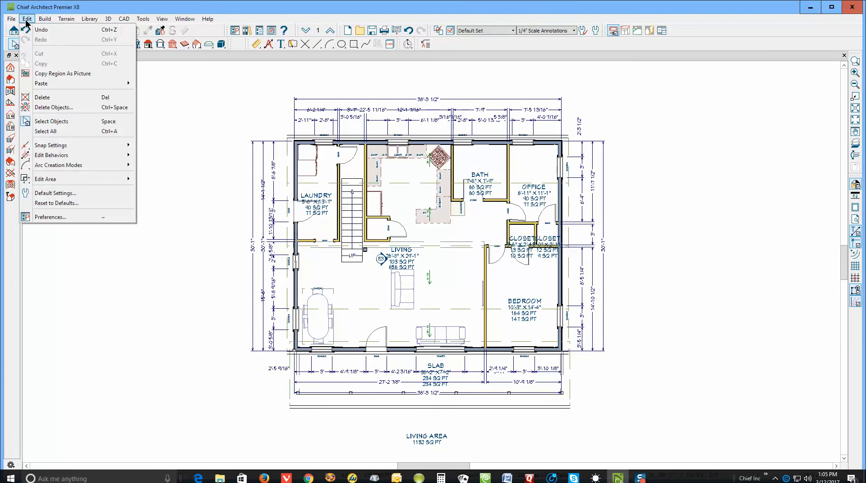
left_click(75, 202)
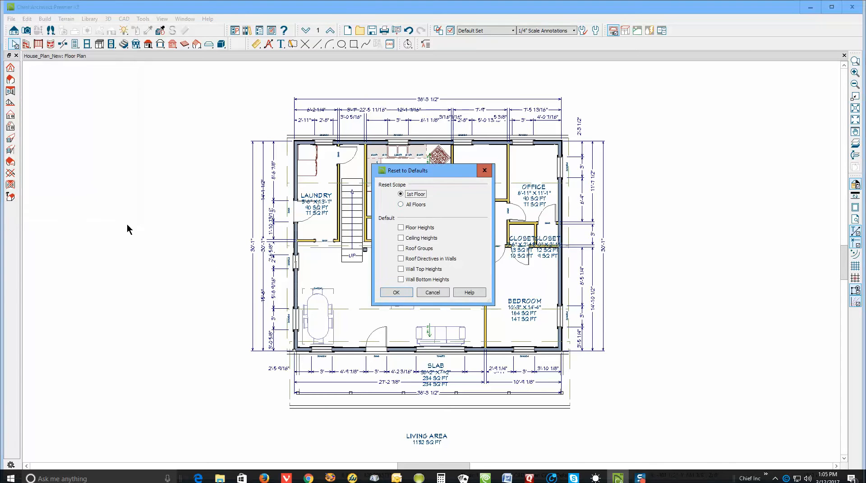
left_click(411, 206)
left_click(393, 292)
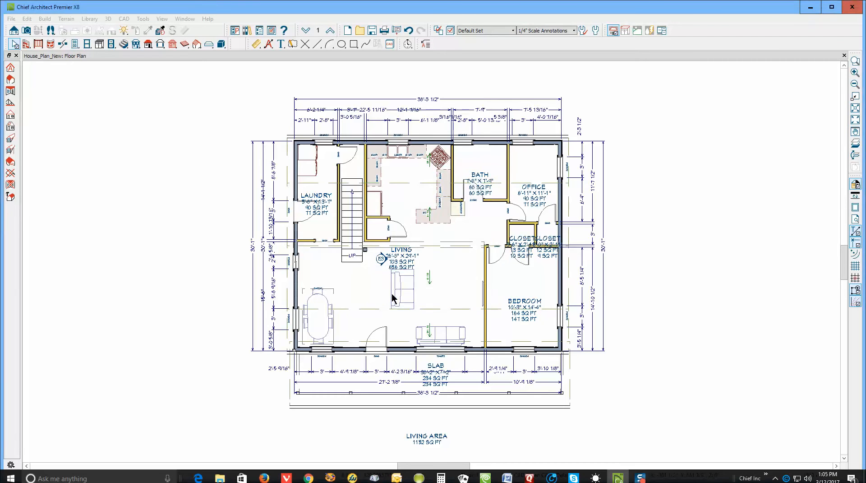
- Go to the second floor and review its ceiling and floor heights in the Floor 2 defaults
left_click(332, 31)
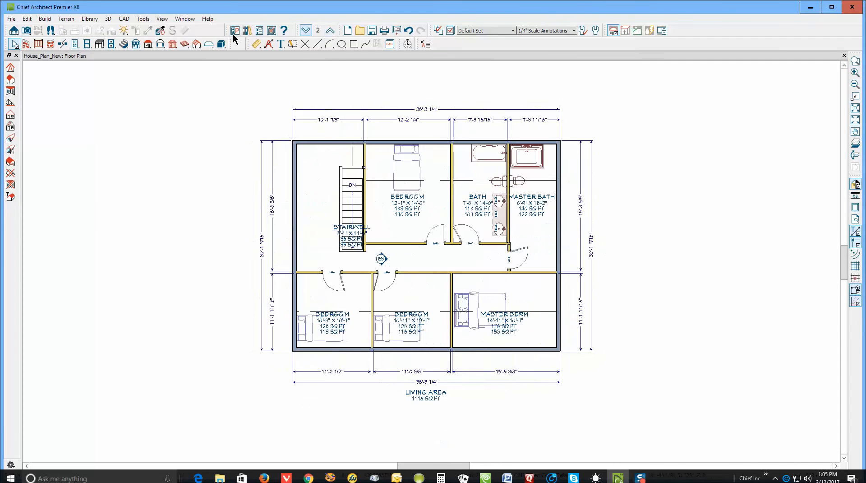
left_click(27, 20)
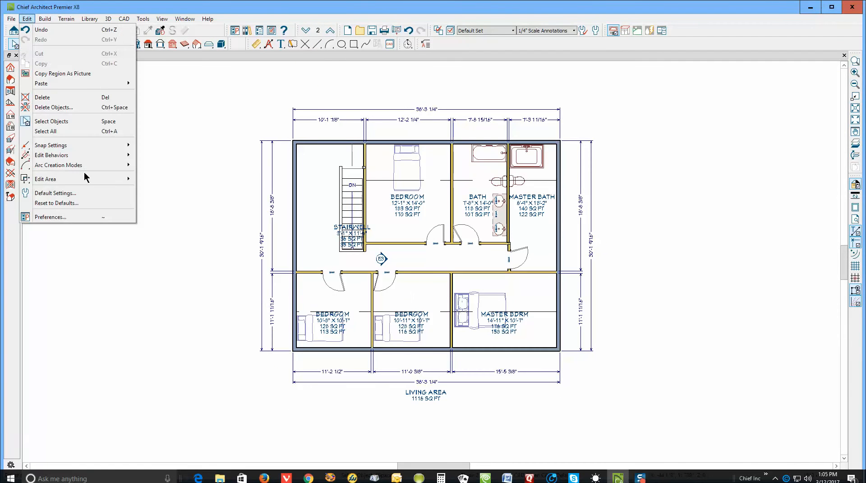
left_click(75, 193)
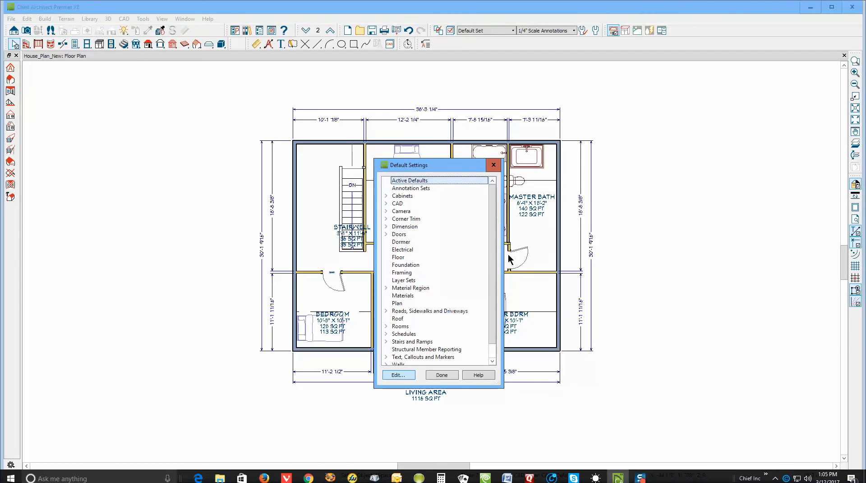
left_click_drag(493, 246, 489, 283)
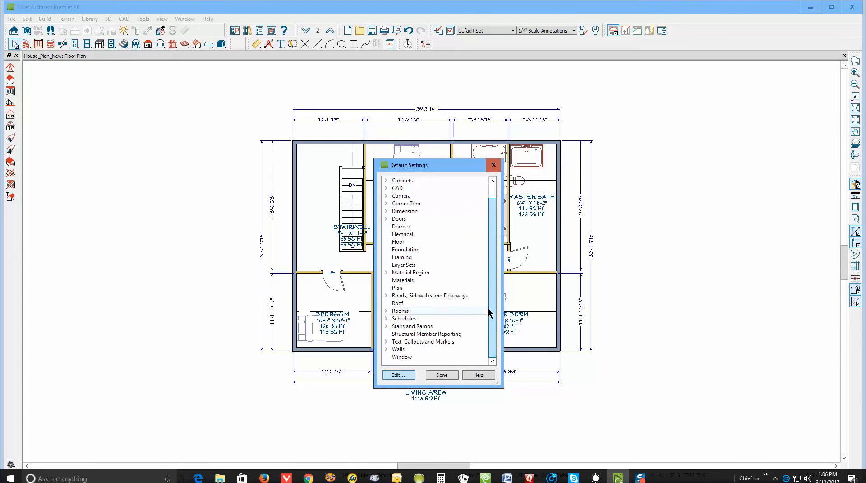
left_click(398, 242)
left_click(408, 375)
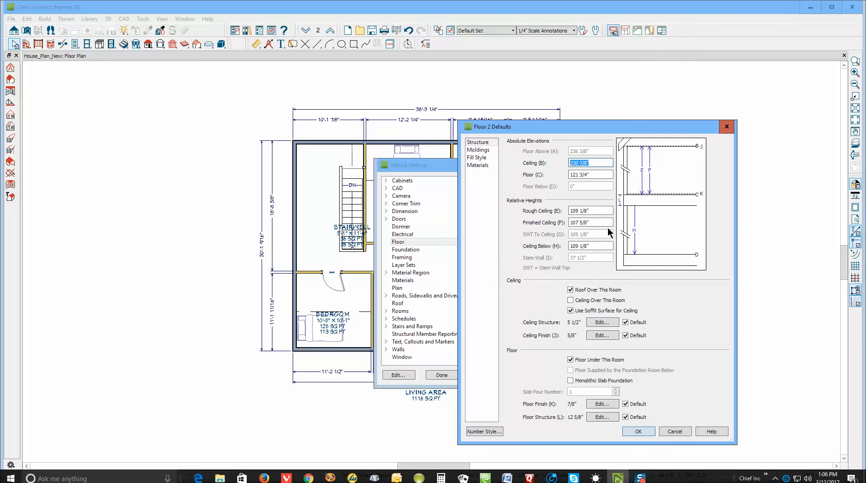
left_click(639, 432)
left_click(441, 375)
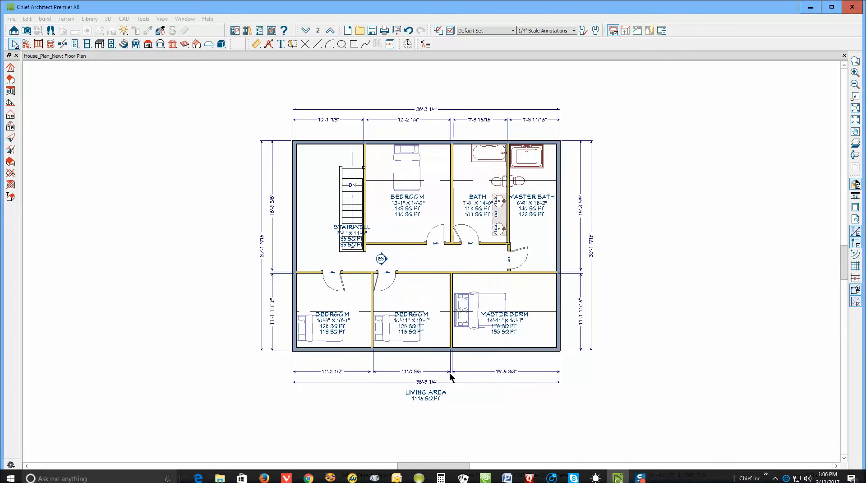
- Inspect the hallway cross section after resetting all floors, and close the view
left_click(381, 259)
double_click(382, 254)
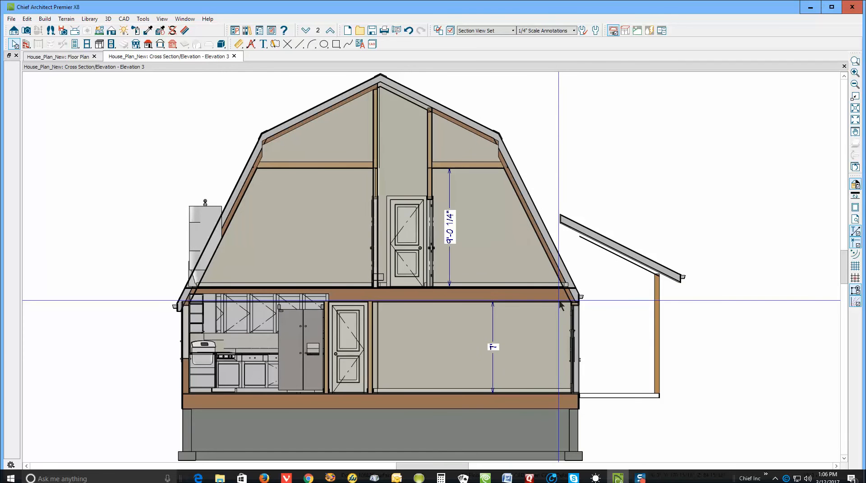
left_click(844, 67)
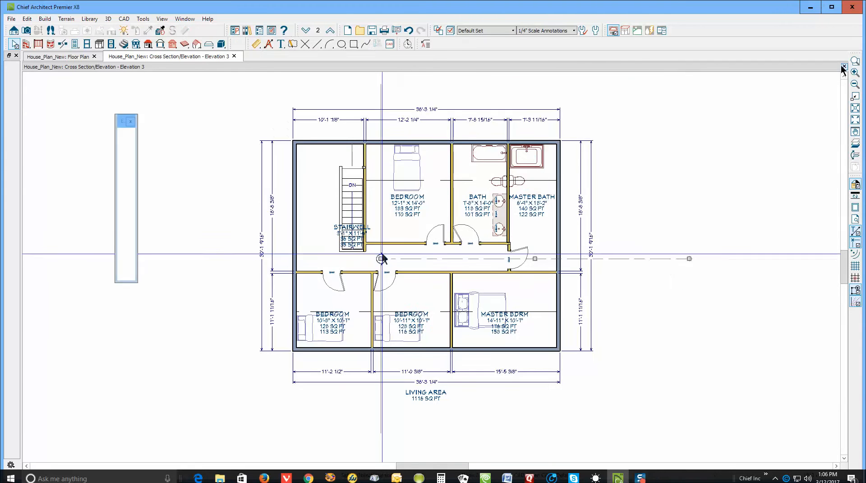
- Go down to the foundation level and check the structure heights in its room specification without changing them
left_click(306, 31)
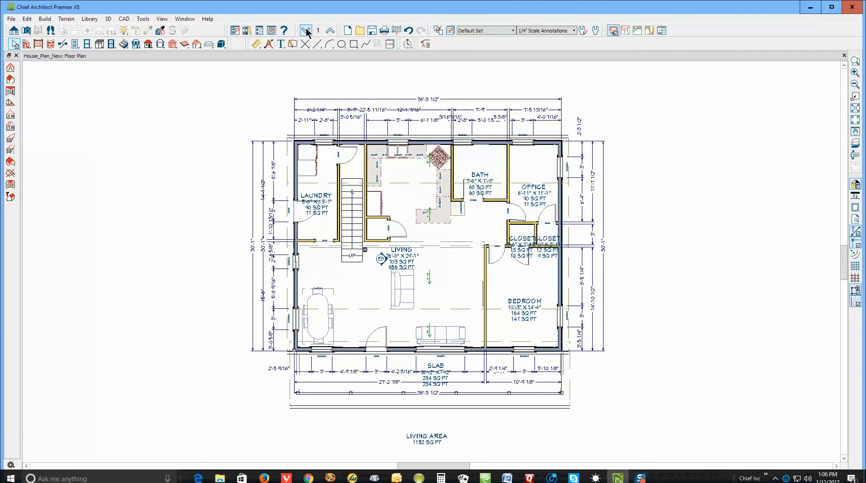
left_click(307, 31)
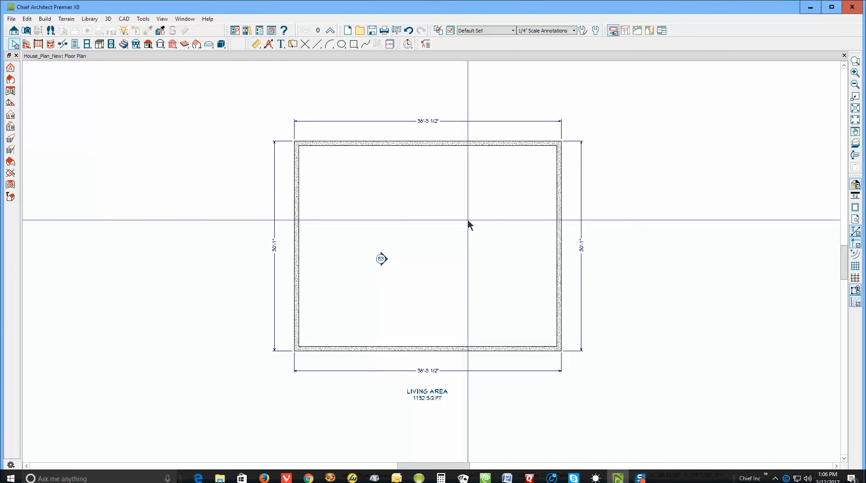
double_click(467, 218)
left_click(188, 119)
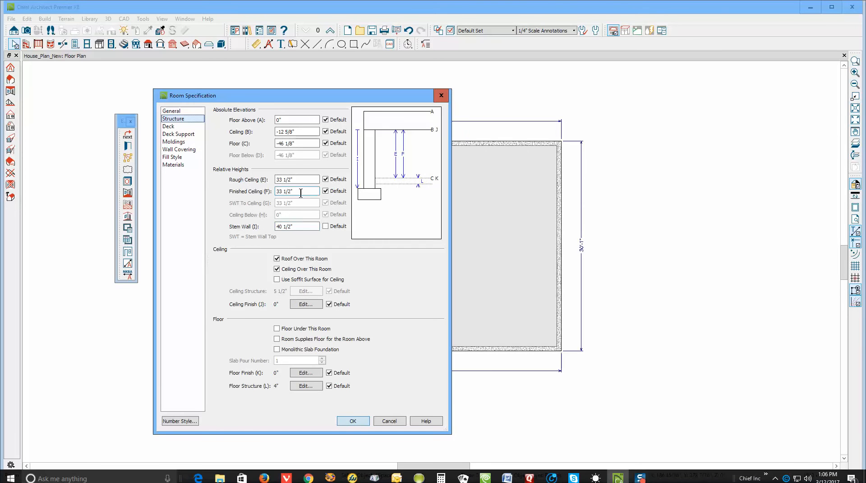
left_click(389, 421)
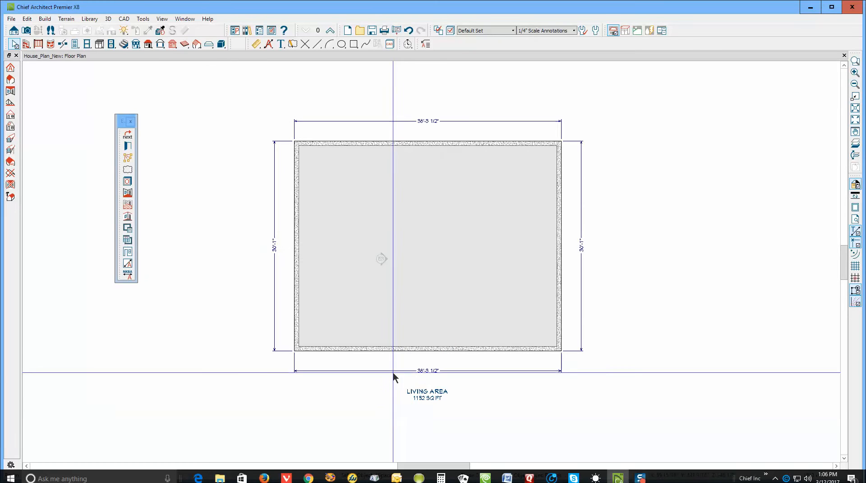
key("Escape")
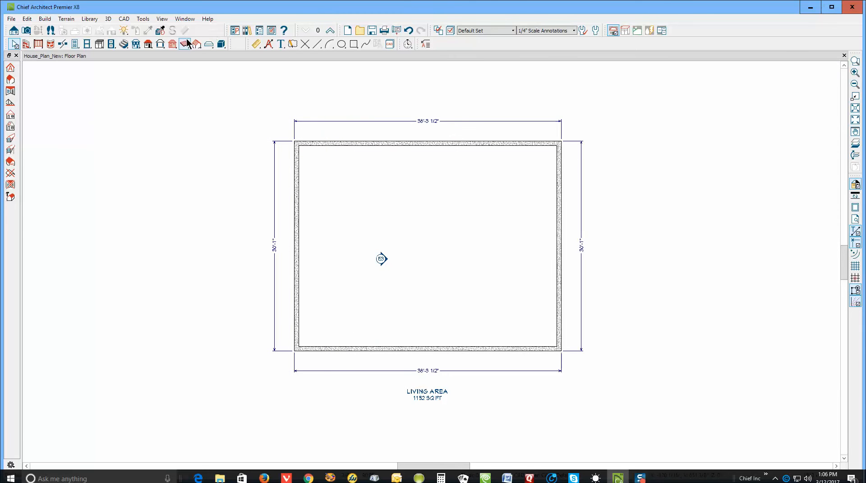
- View the foundation walls in a perspective floor overview, examine them from another angle, and close the view
left_click(23, 30)
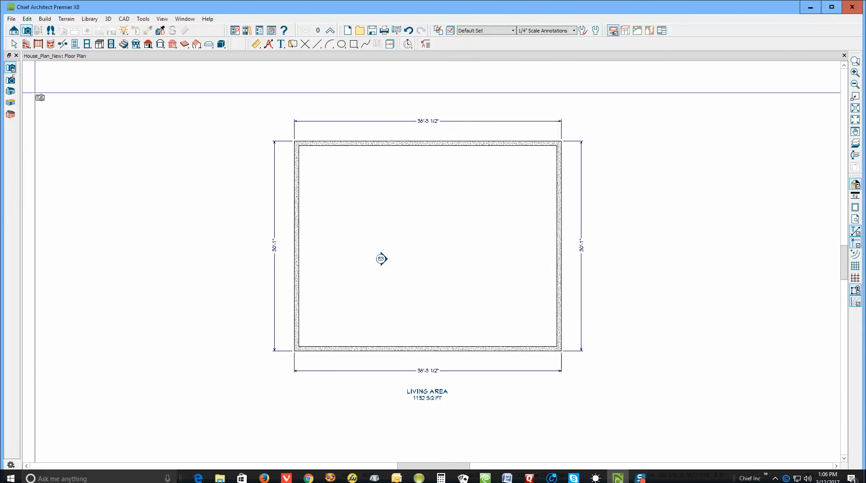
left_click(10, 103)
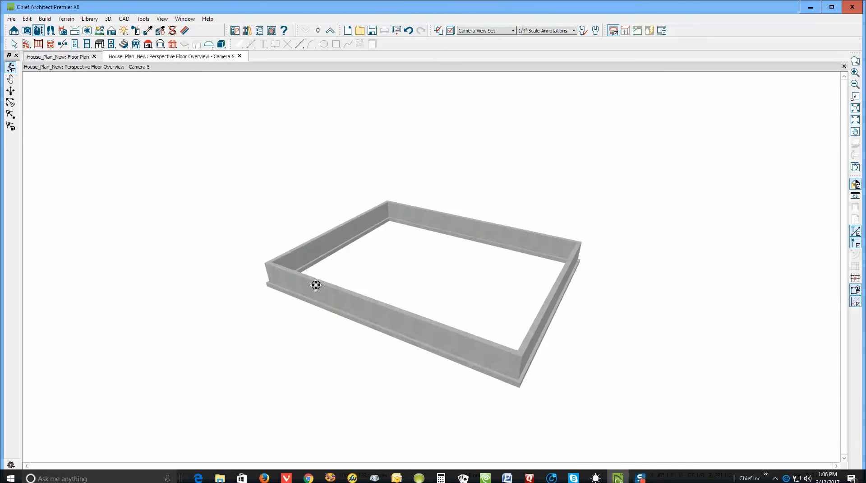
left_click_drag(499, 355, 788, 151)
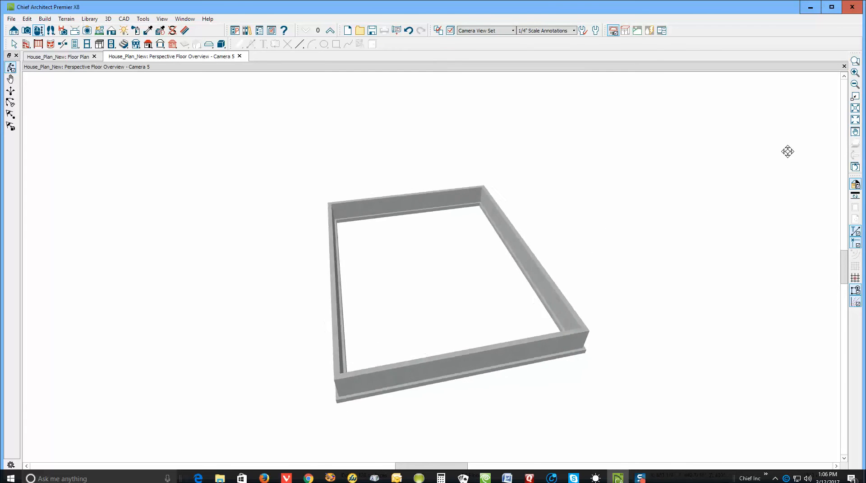
left_click(844, 66)
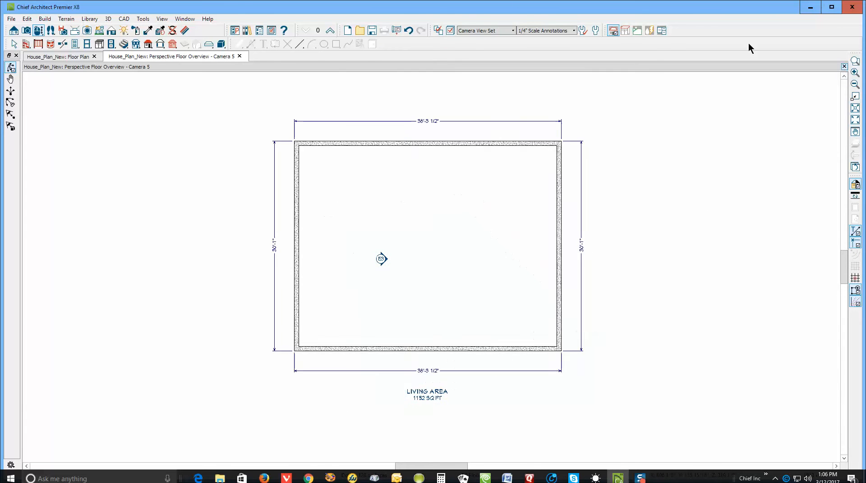
- Go up to the first floor and review the elevations and relative heights in the Floor 1 defaults without changing them
left_click(331, 29)
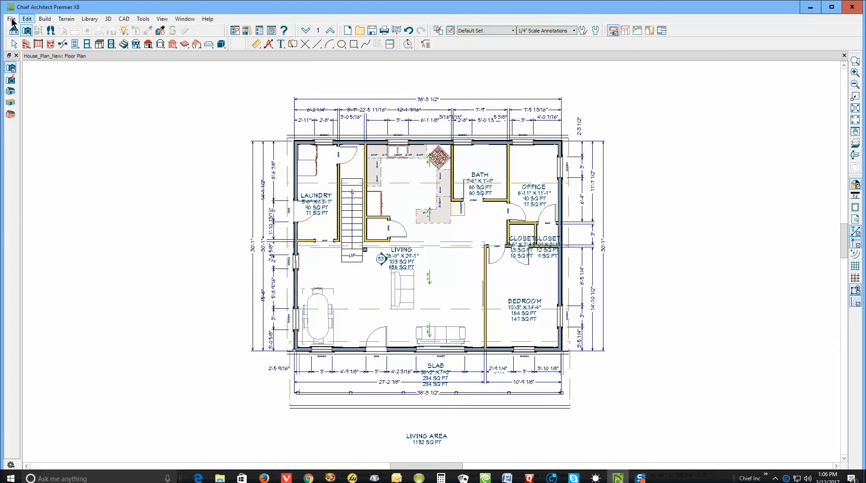
left_click(28, 19)
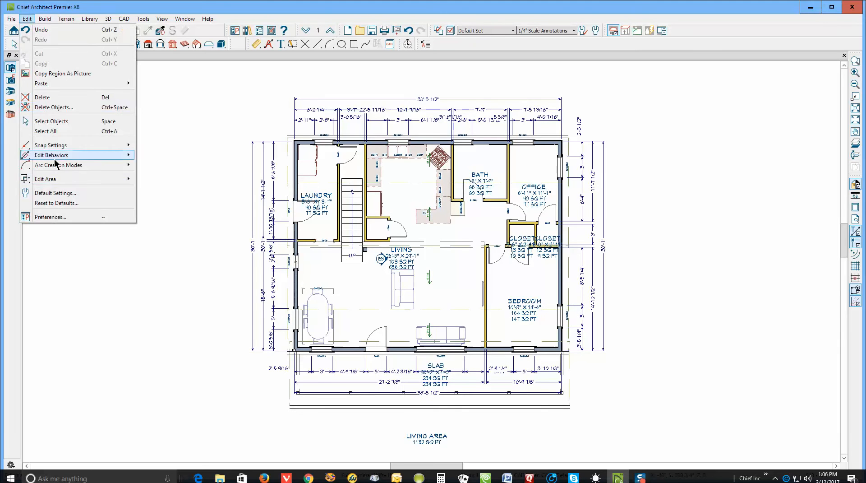
left_click(60, 195)
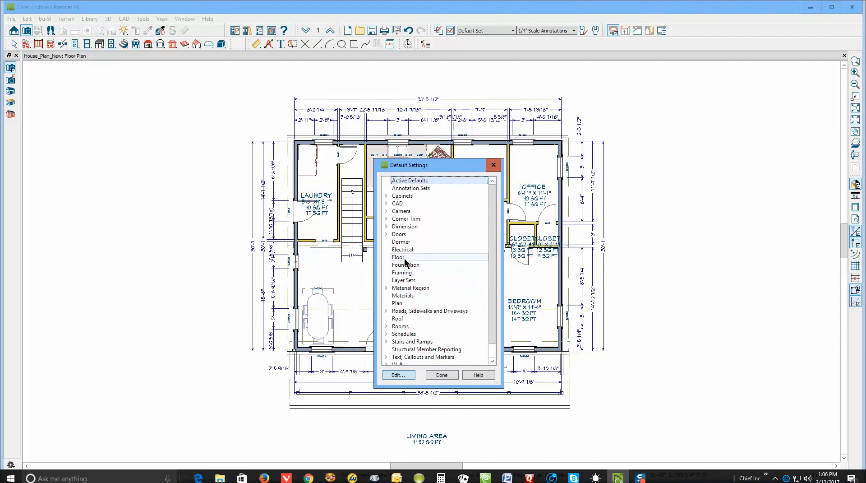
left_click(398, 258)
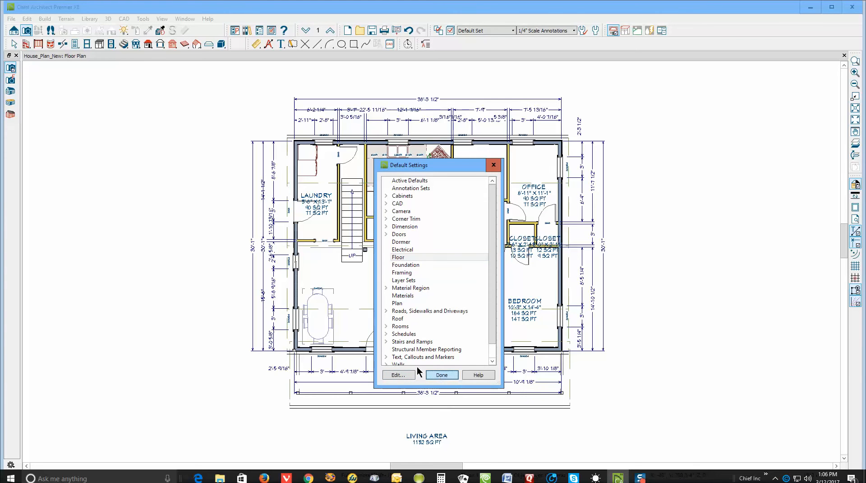
left_click(403, 378)
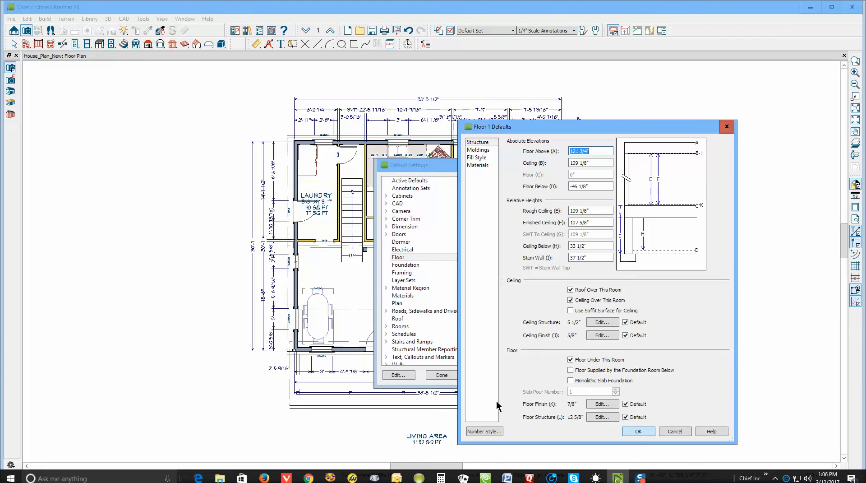
left_click(676, 433)
left_click(440, 375)
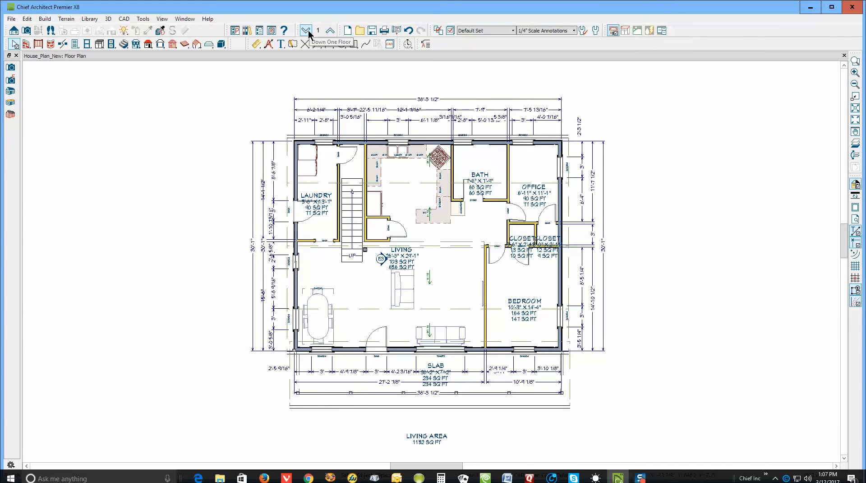
- In the hallway cross section, draw a horizontal CAD line extending past both sides of the house and move it down to the first-floor surface
left_click(381, 259)
double_click(384, 259)
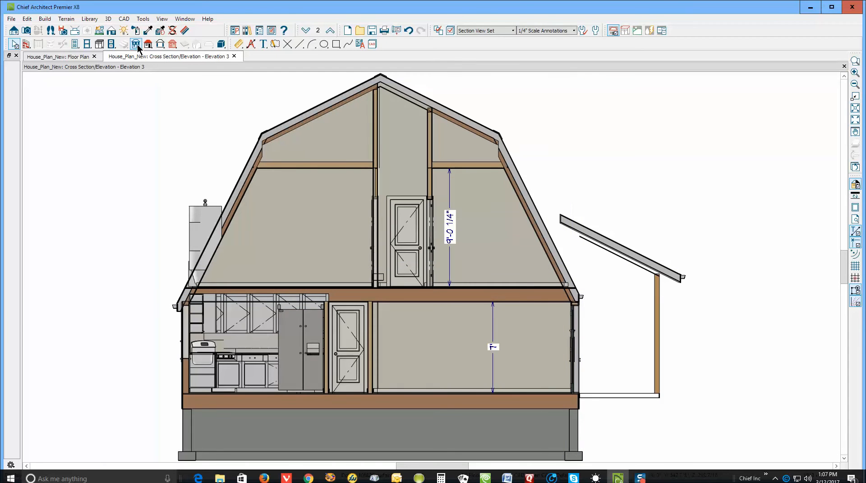
left_click(299, 44)
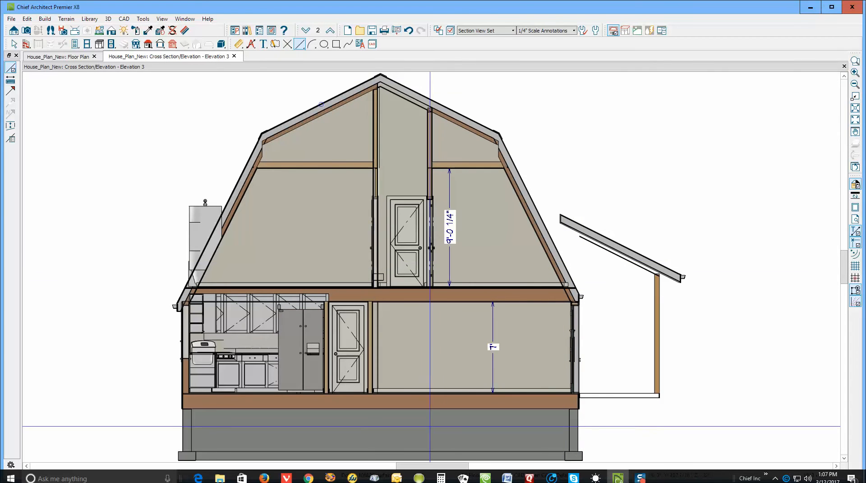
left_click_drag(403, 361, 849, 379)
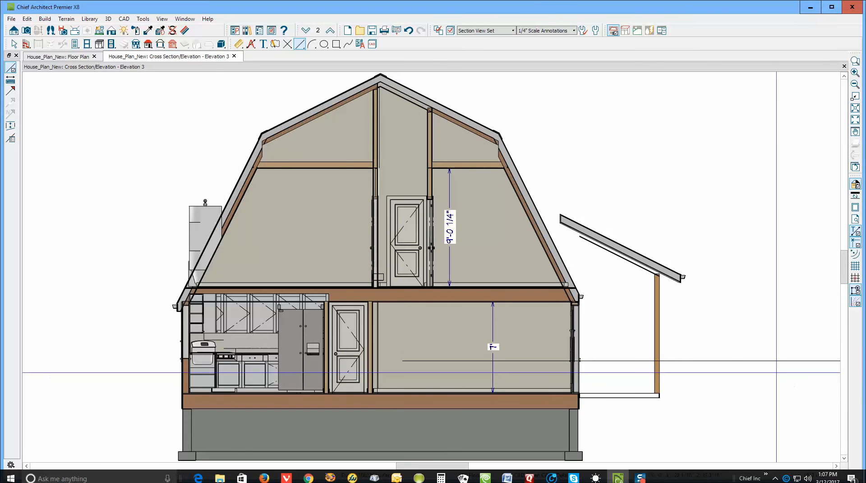
key("space")
left_click(721, 359)
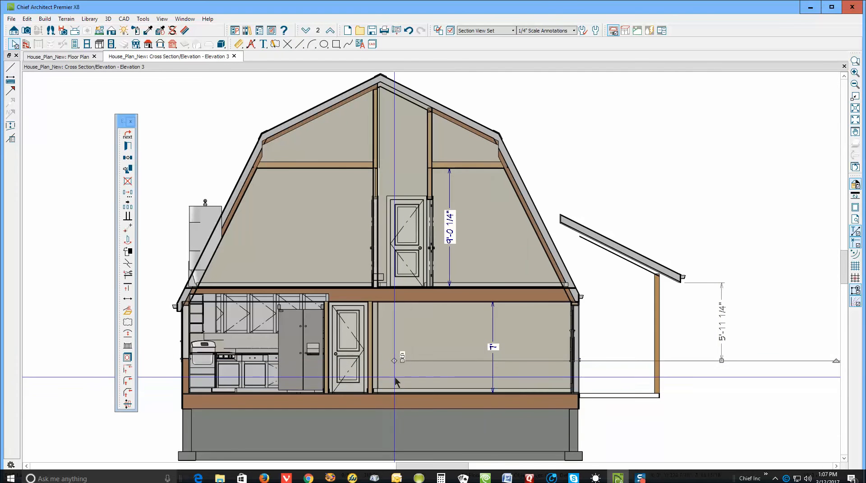
left_click_drag(401, 360, 11, 333)
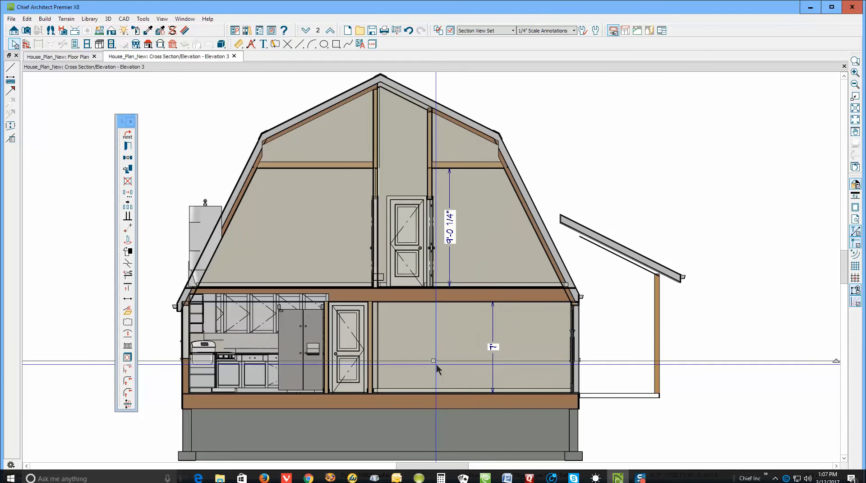
left_click_drag(433, 361, 439, 392)
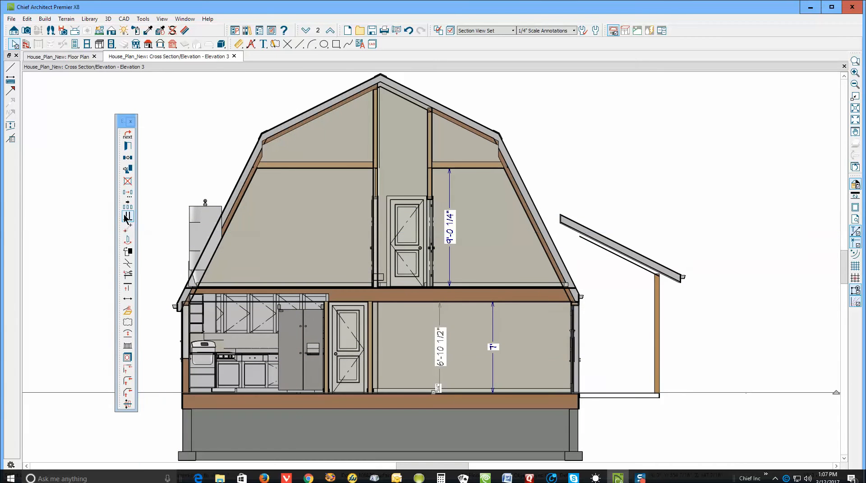
- Move the horizontal CAD line up 108 inches in Z from the first-floor surface using Transform/Replicate
left_click(128, 194)
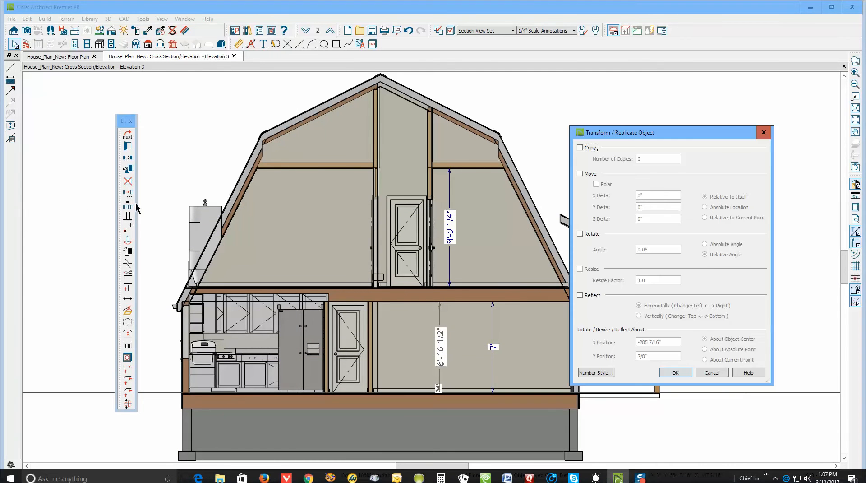
left_click(580, 173)
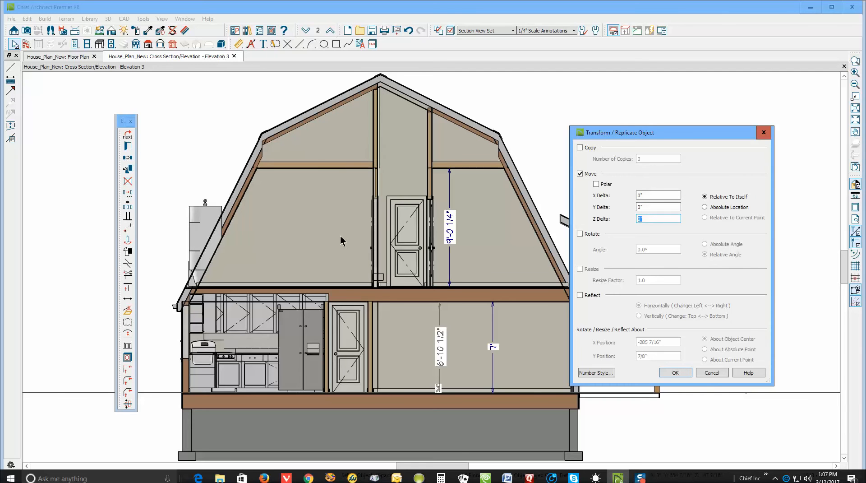
type("108")
left_click(676, 373)
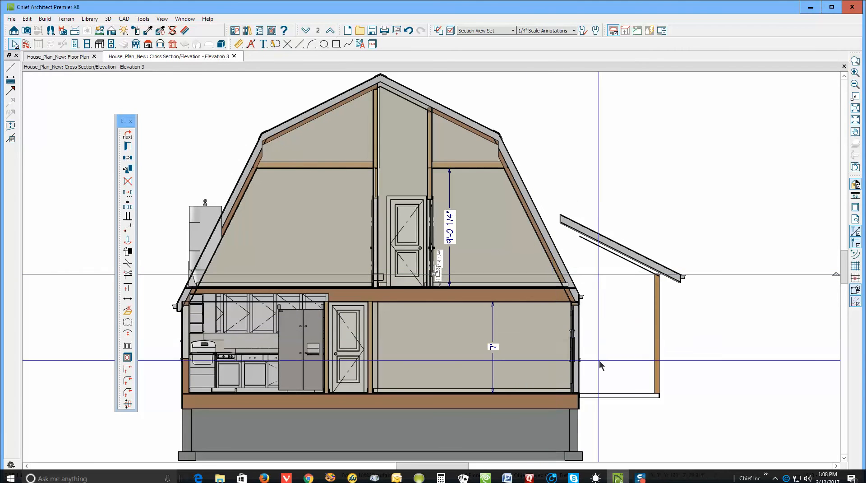
left_click(716, 354)
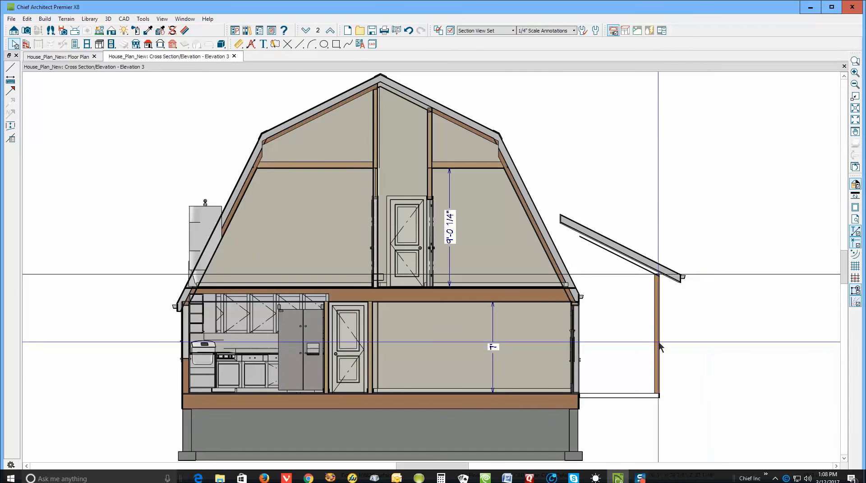
- In the floor plan, reset the finished ceiling height of the small unlabeled closet beside the stairs to its default
key("ctrl+Tab")
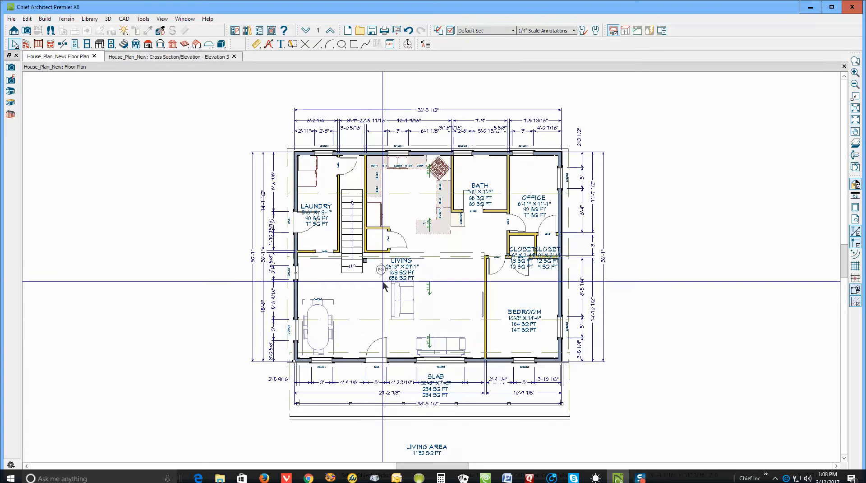
right_click(375, 235)
left_click(366, 237)
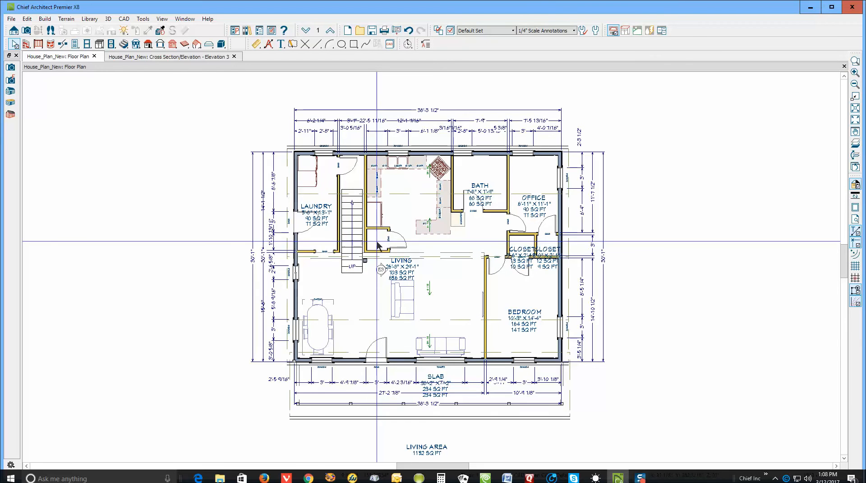
double_click(377, 234)
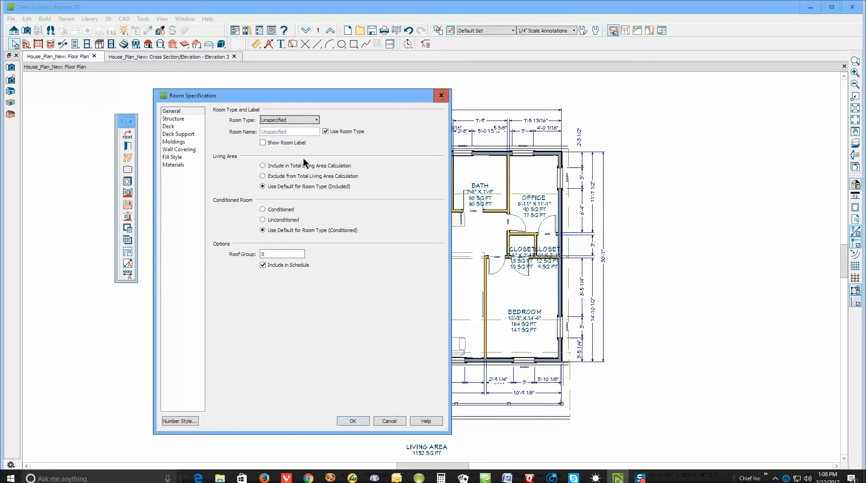
left_click(174, 119)
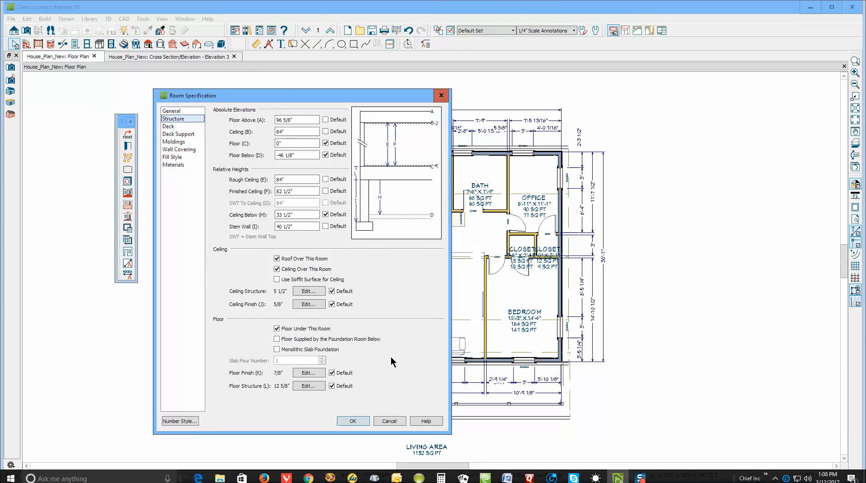
left_click(327, 191)
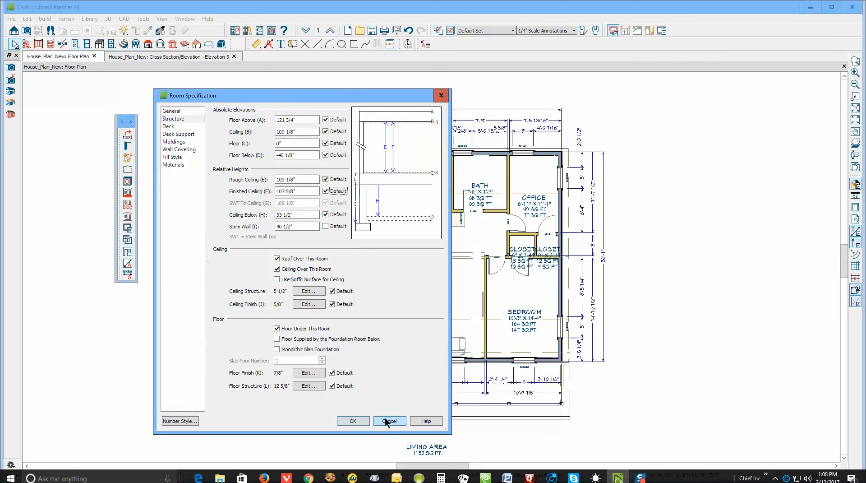
left_click(354, 420)
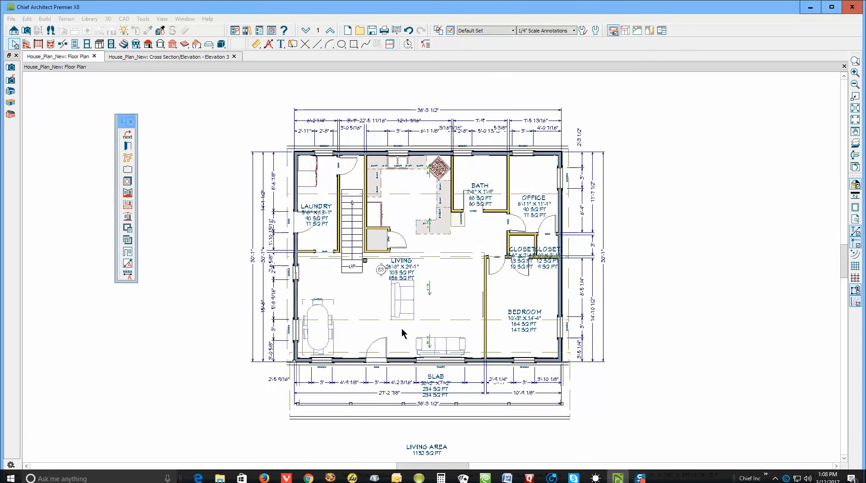
- Reset the finished ceiling heights of the bath and the office to their defaults in their room structure settings
double_click(498, 162)
left_click(168, 119)
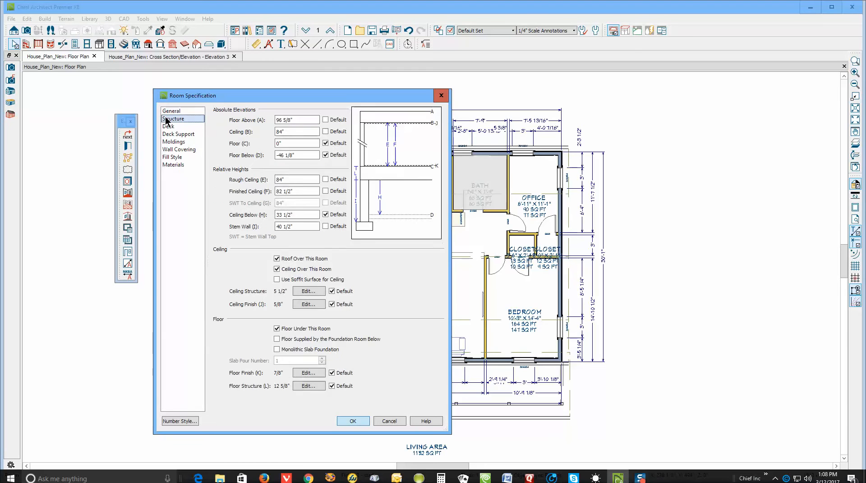
left_click(326, 191)
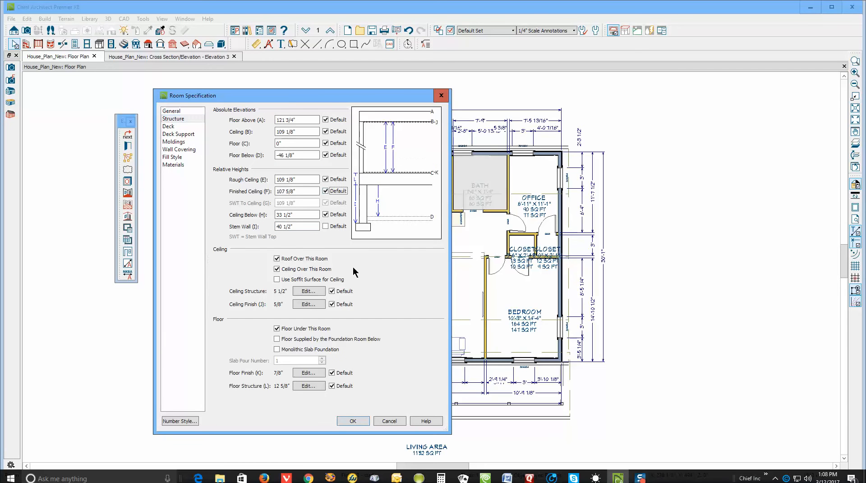
left_click(352, 420)
double_click(534, 172)
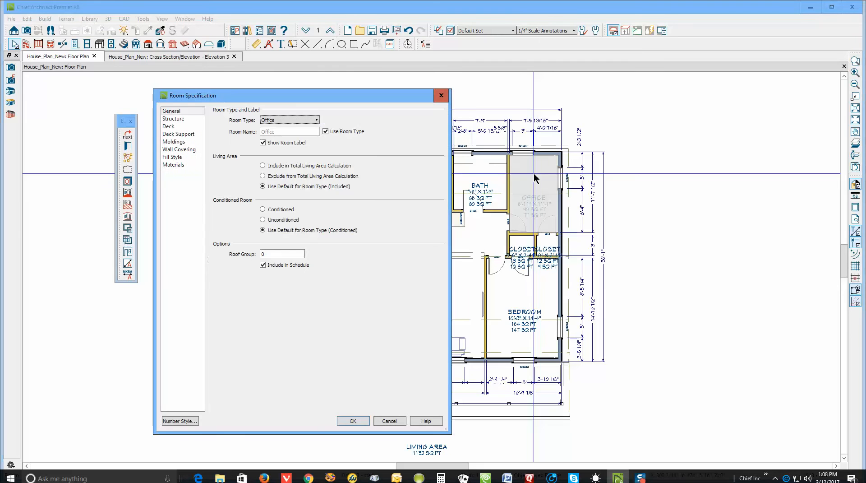
left_click(176, 119)
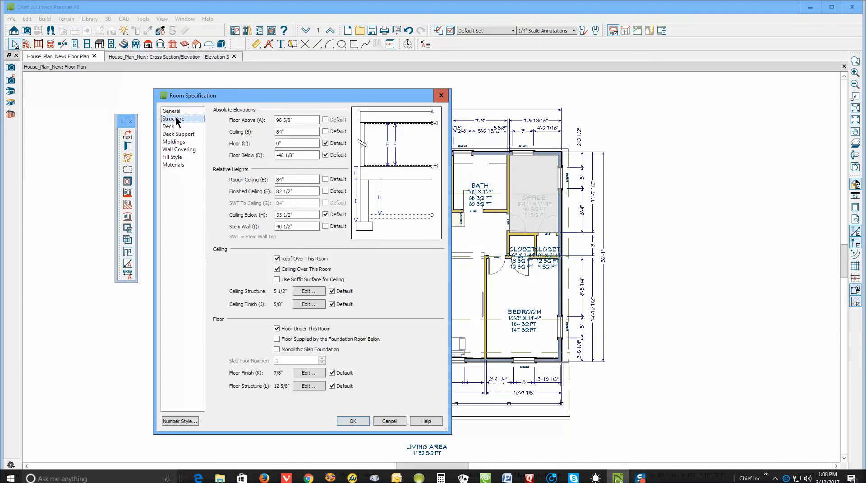
left_click(333, 191)
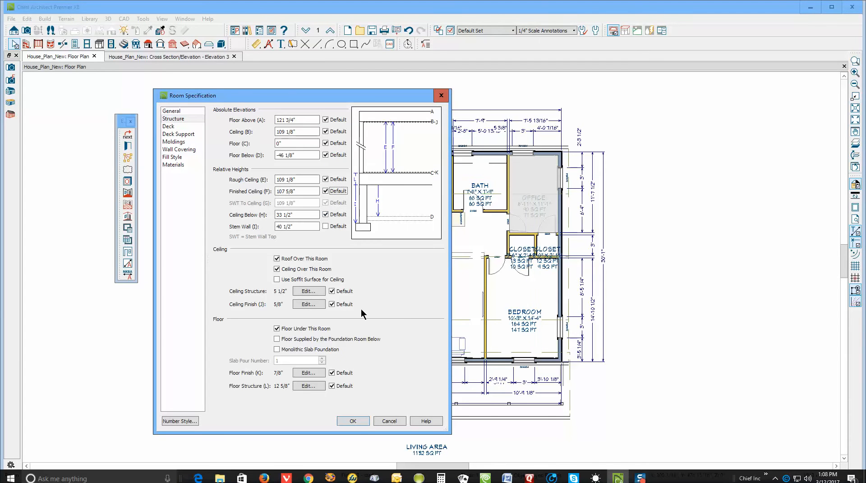
left_click(353, 420)
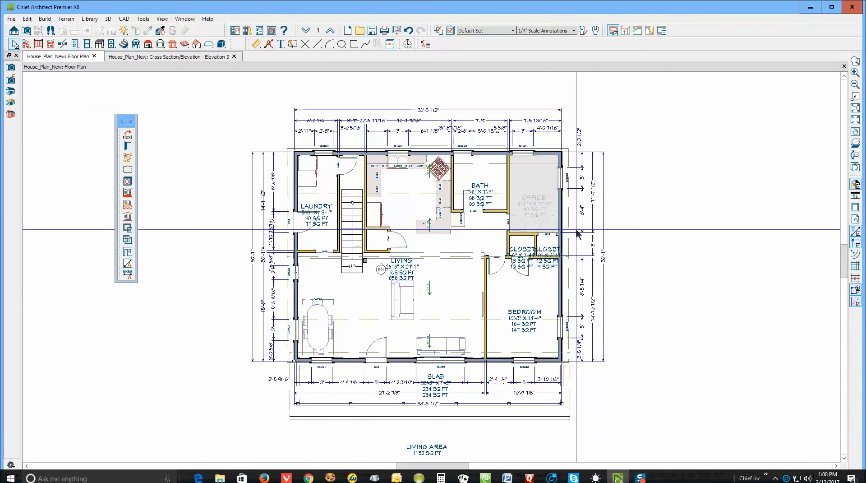
- Check the structure heights of both closets between the office and bedroom without changing them
scroll(551, 251, "up", 5)
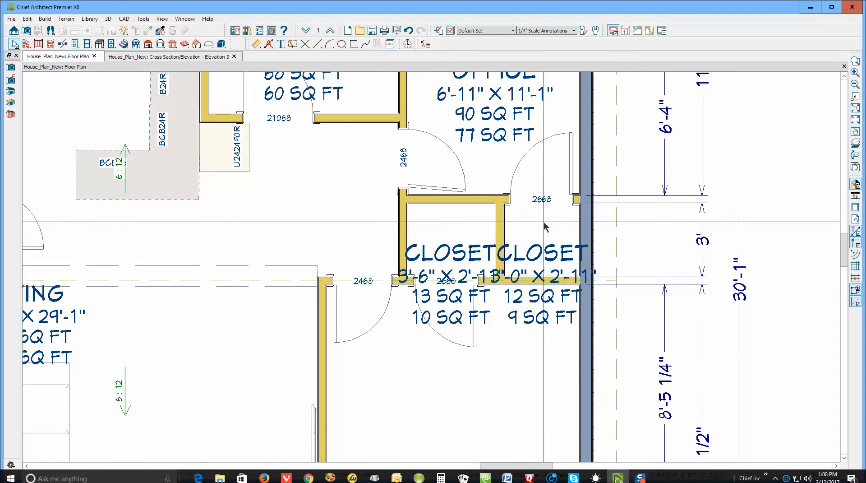
double_click(550, 241)
left_click(203, 118)
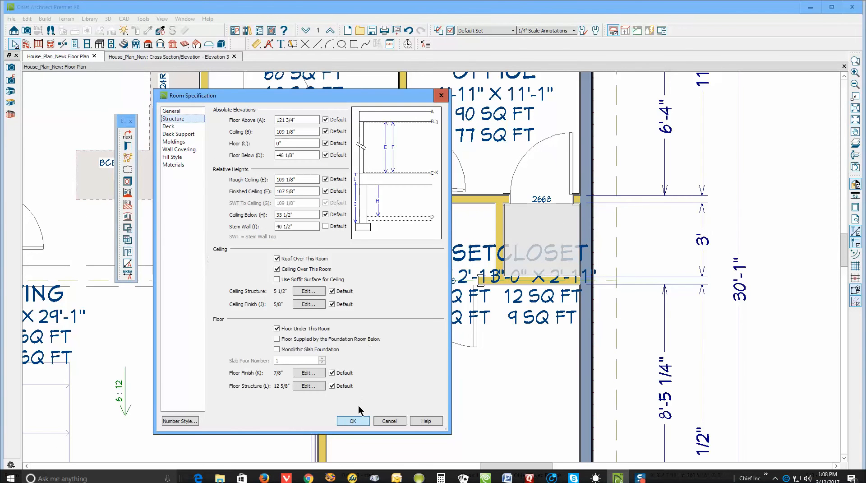
left_click(390, 422)
double_click(458, 218)
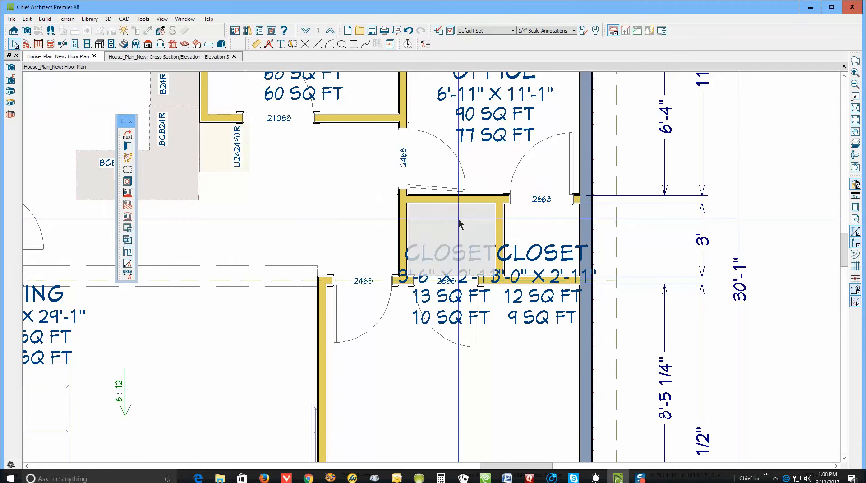
left_click(183, 118)
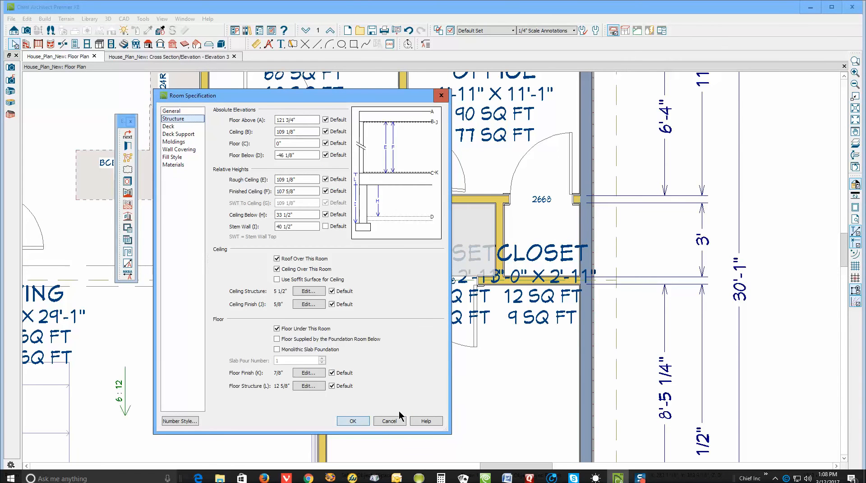
left_click(392, 421)
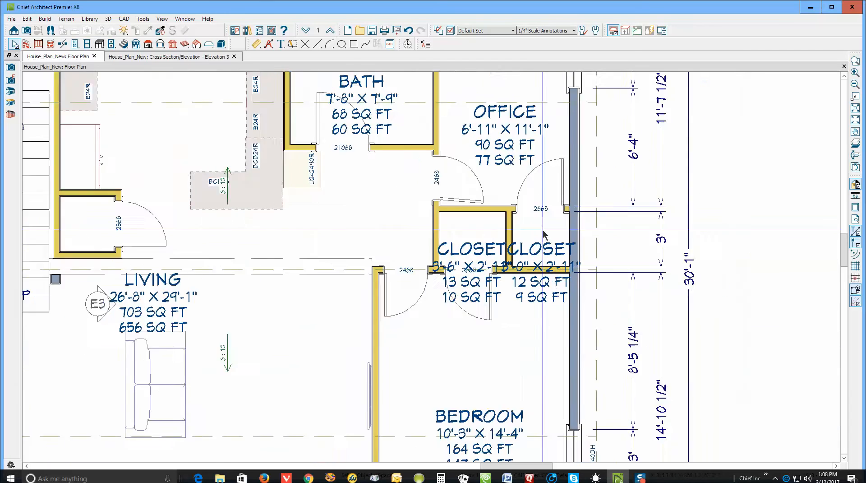
- Check the ceiling heights in the bedroom's and living room's structure settings without changing them
scroll(544, 233, "down", 3)
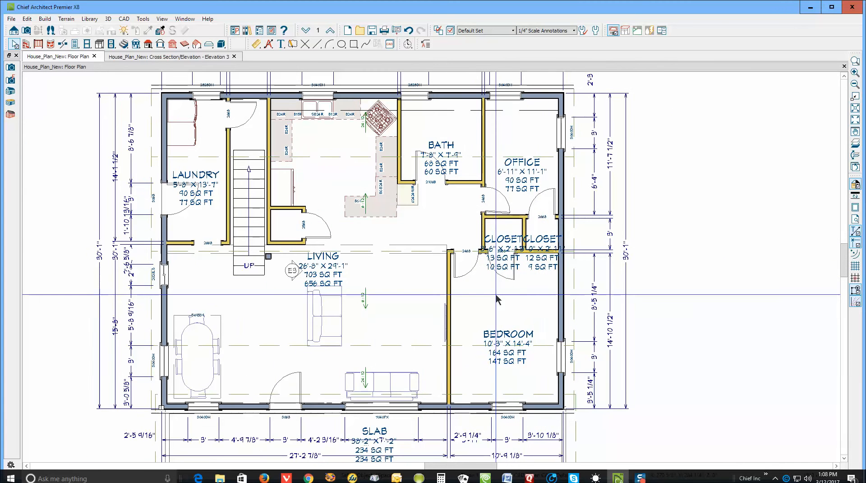
double_click(495, 293)
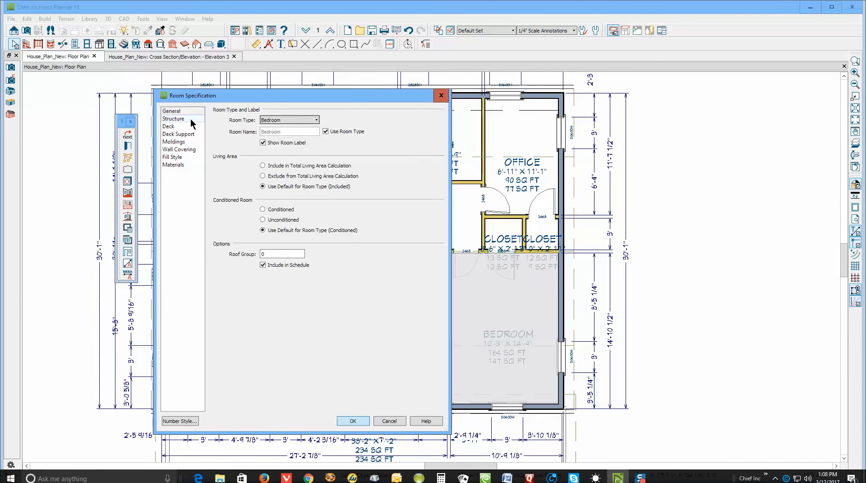
left_click(190, 119)
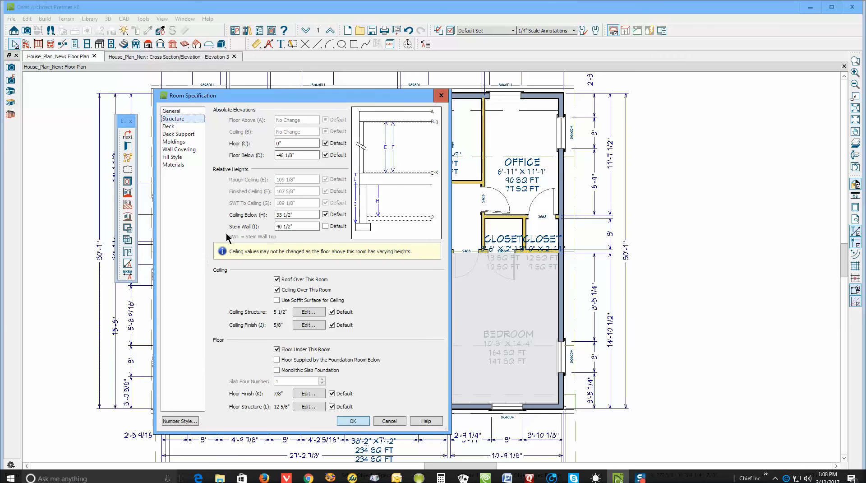
left_click(390, 421)
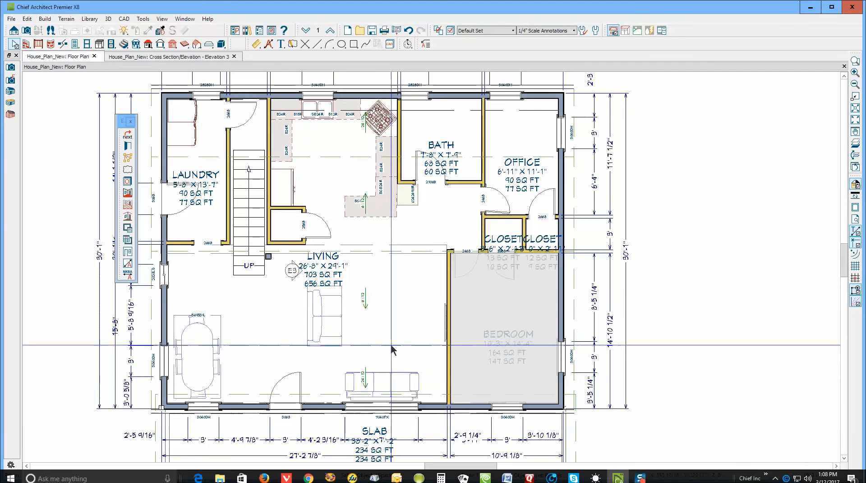
double_click(399, 294)
left_click(172, 119)
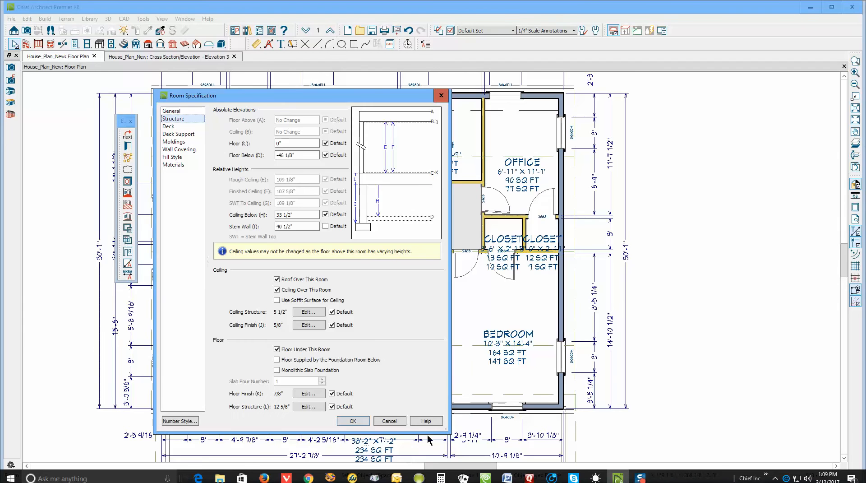
left_click(390, 420)
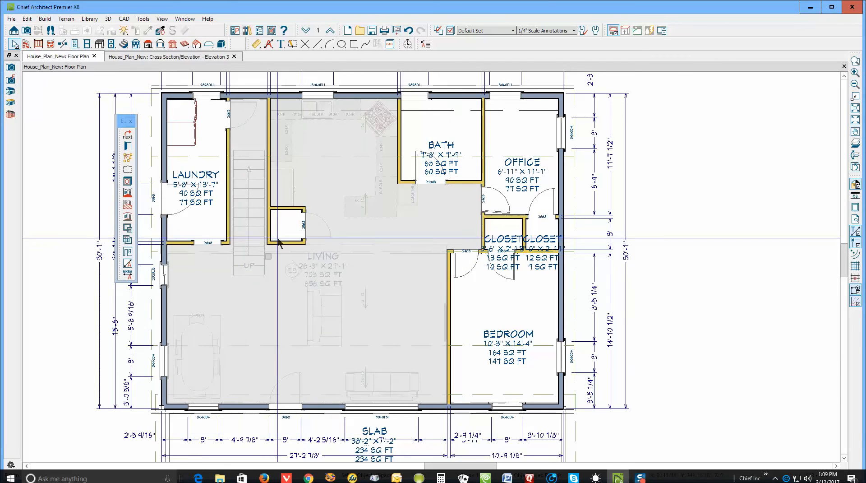
- Reset the laundry room's finished ceiling height to its default
double_click(215, 226)
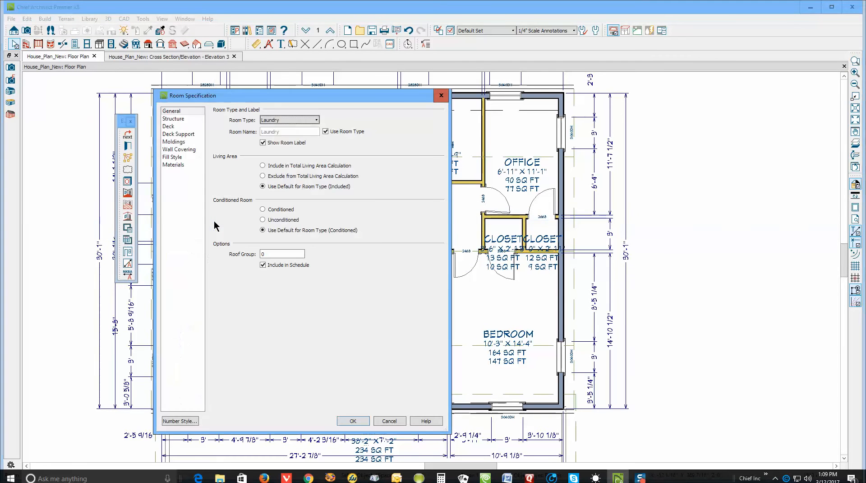
left_click(193, 118)
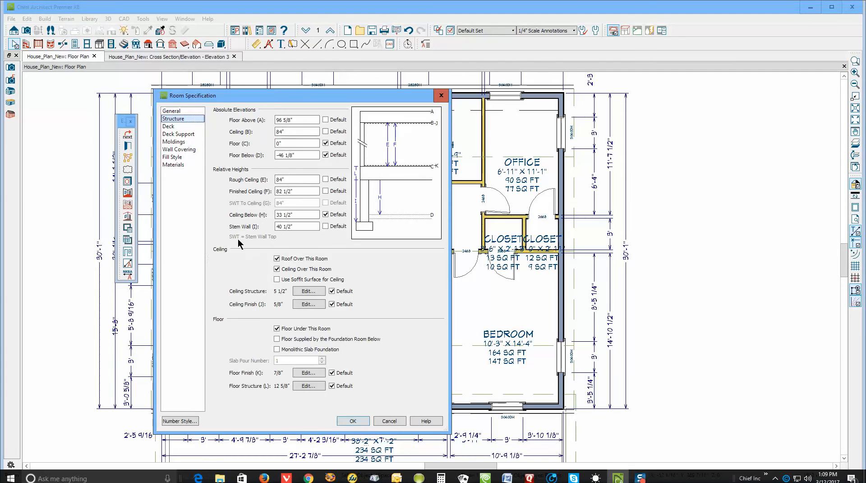
left_click(326, 191)
left_click(325, 190)
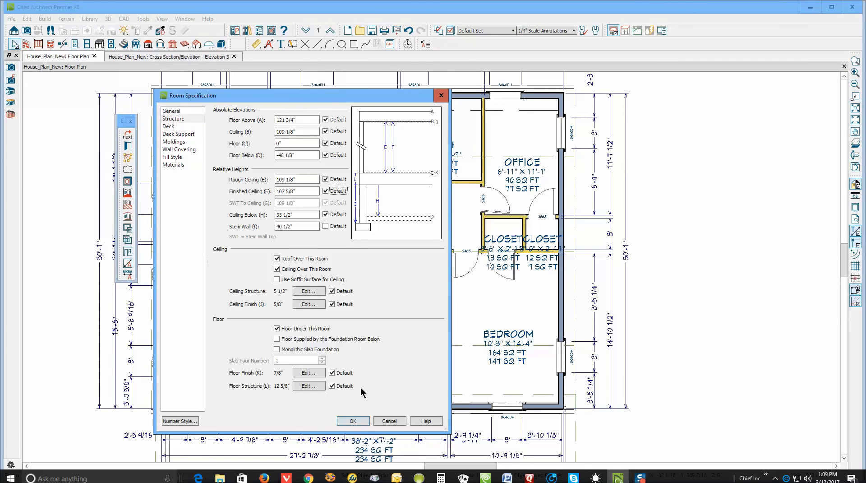
left_click(364, 420)
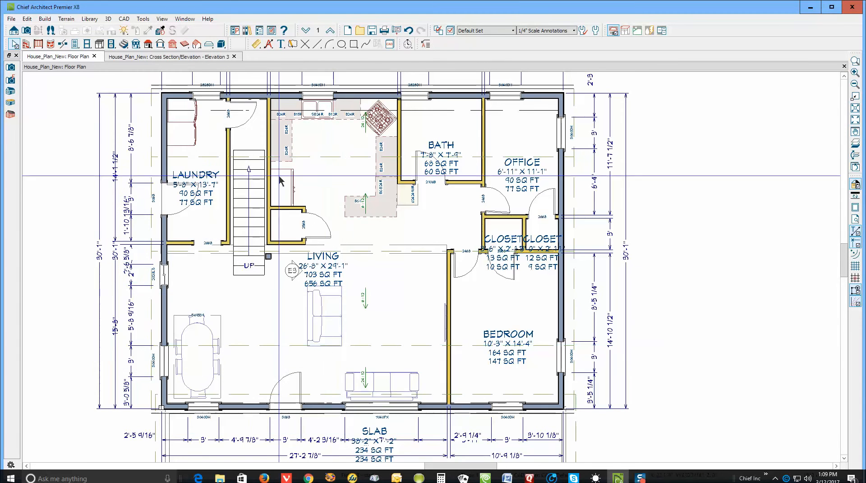
- Rebuild the walls, floors and ceilings through the Build Roof settings, and return to the cross section view
double_click(148, 44)
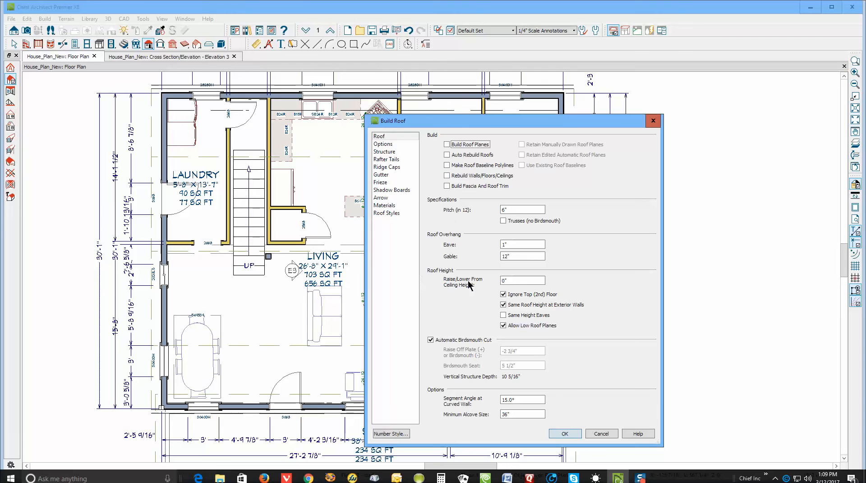
left_click(446, 175)
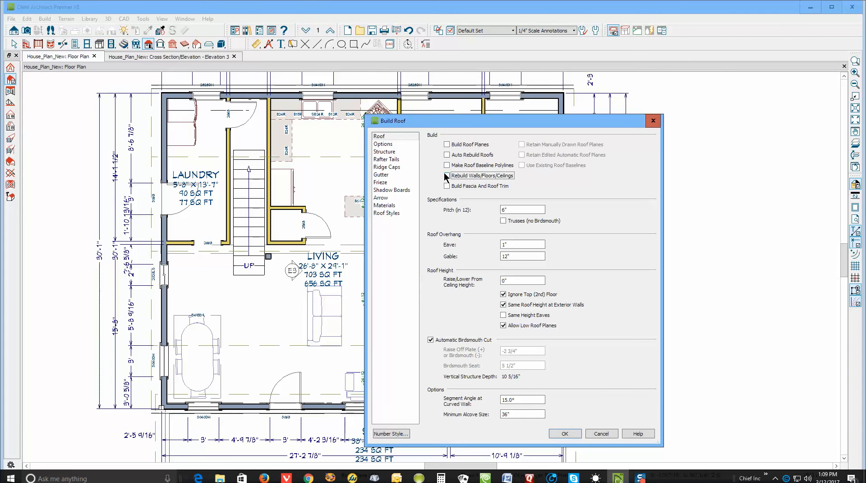
left_click(572, 435)
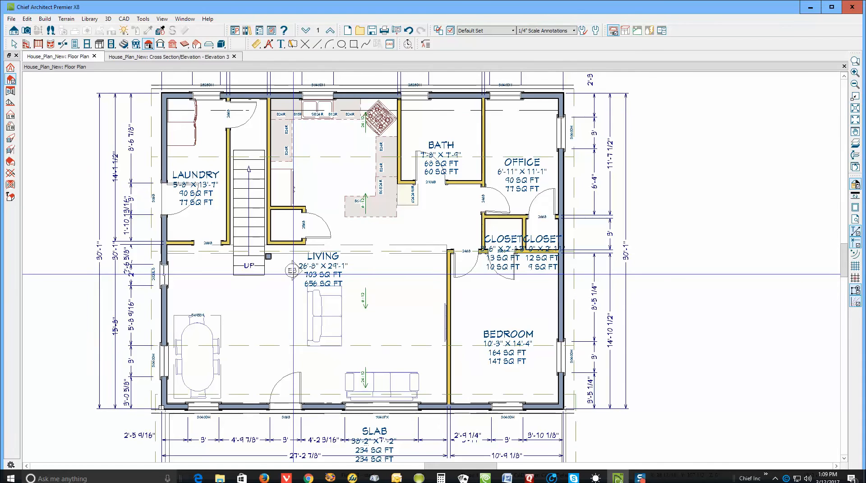
key("space")
key("ctrl+Tab")
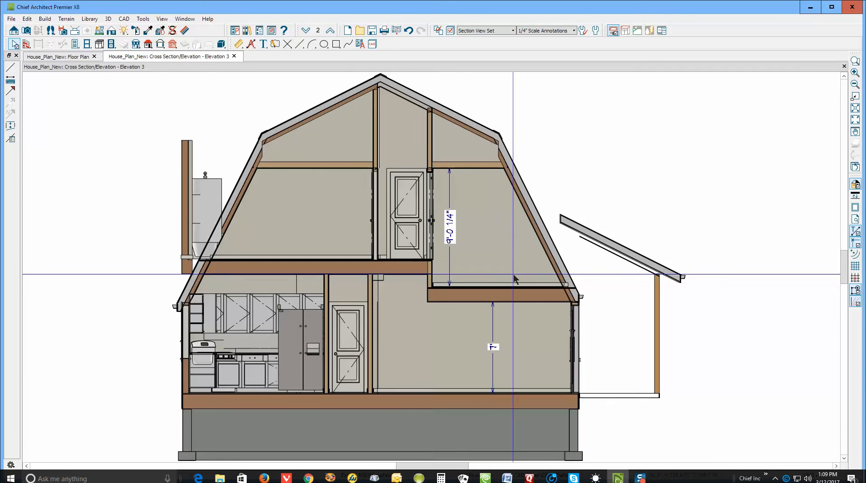
- Check the structure heights of the first-floor bath and bedroom in the floor plan without changing them
key("ctrl+Tab")
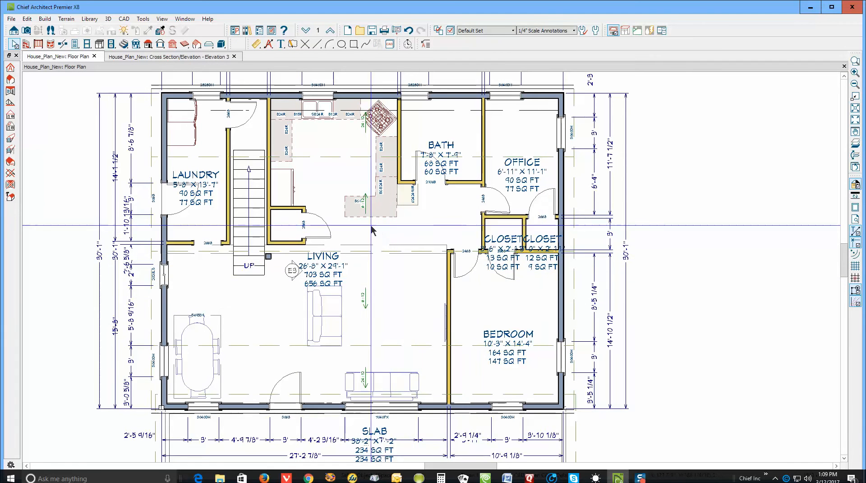
double_click(473, 137)
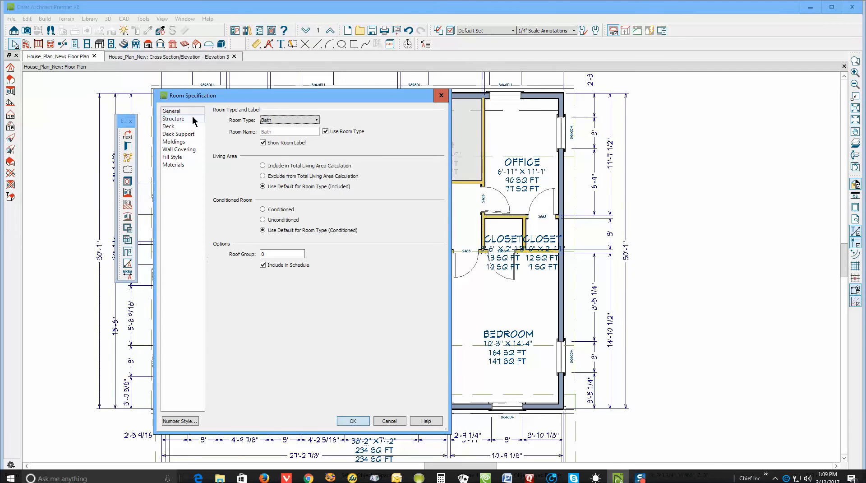
left_click(193, 117)
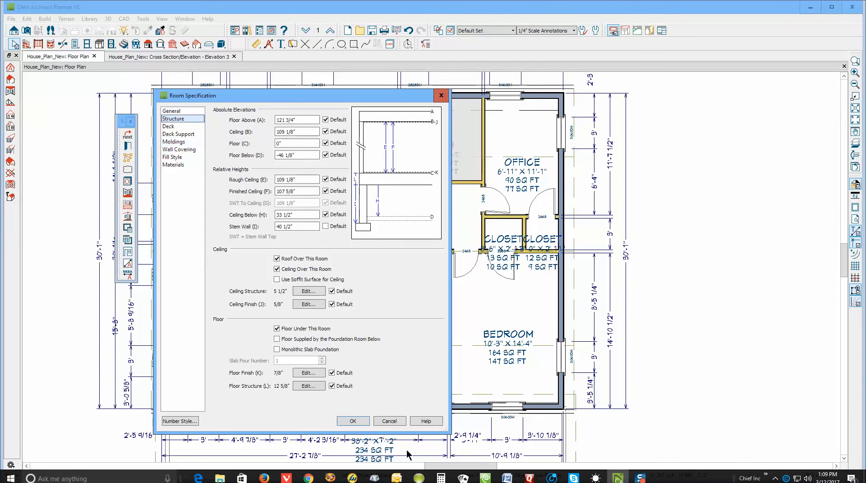
left_click(389, 421)
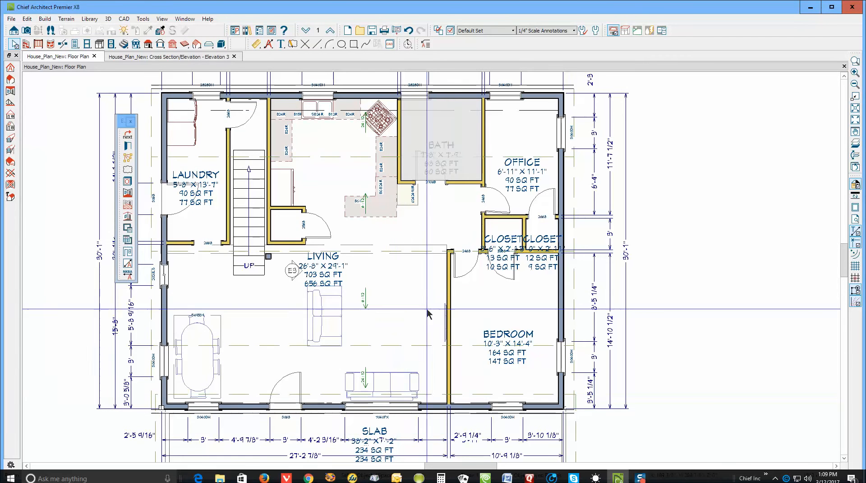
left_click(467, 307)
double_click(466, 308)
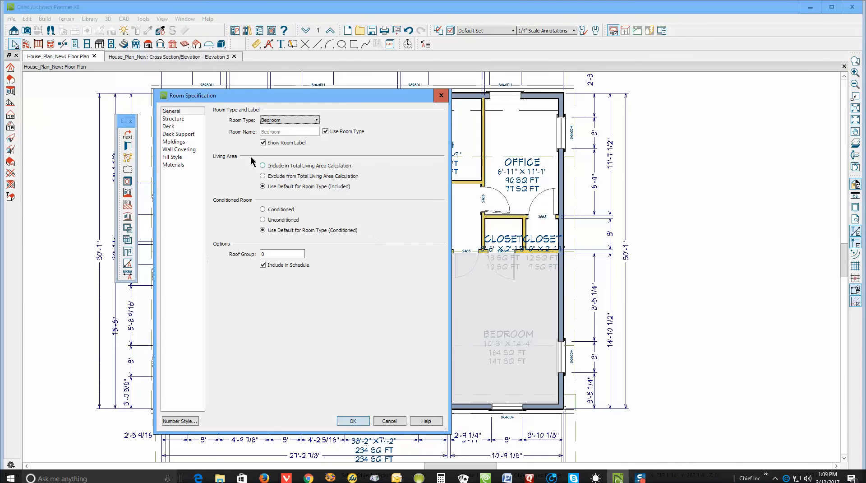
left_click(174, 119)
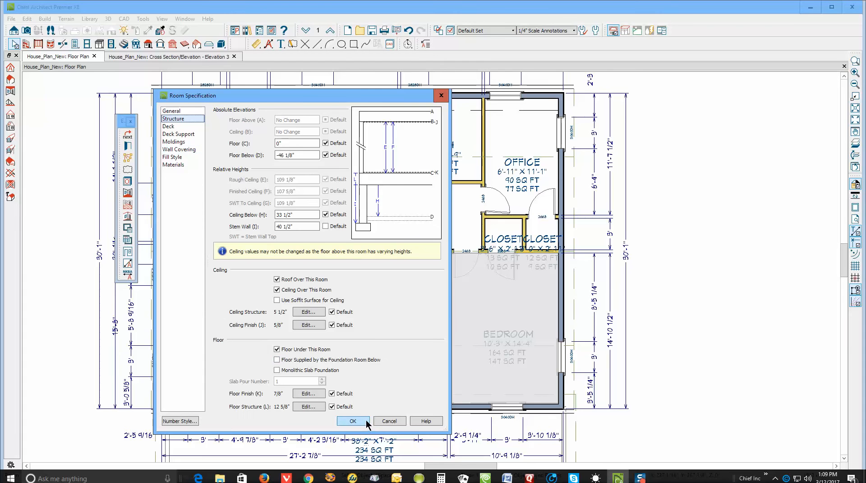
left_click(389, 421)
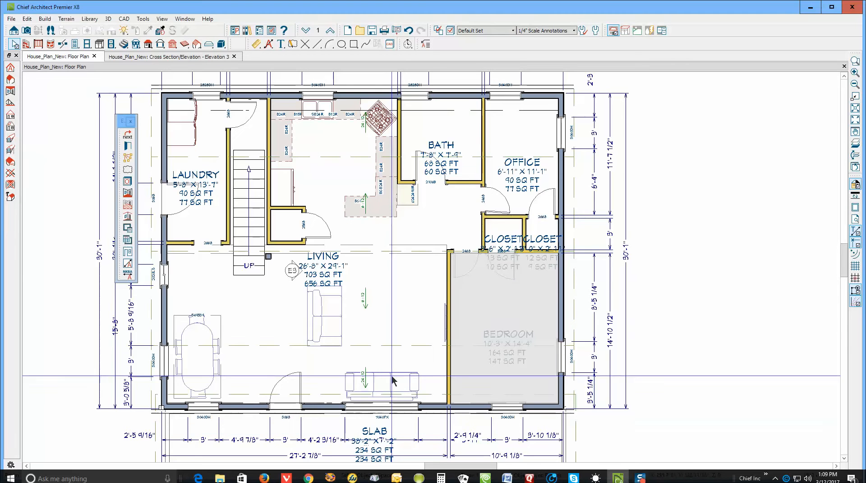
- On the second floor, reset the finished ceiling height of the hallway around the stairwell to its default
left_click(331, 31)
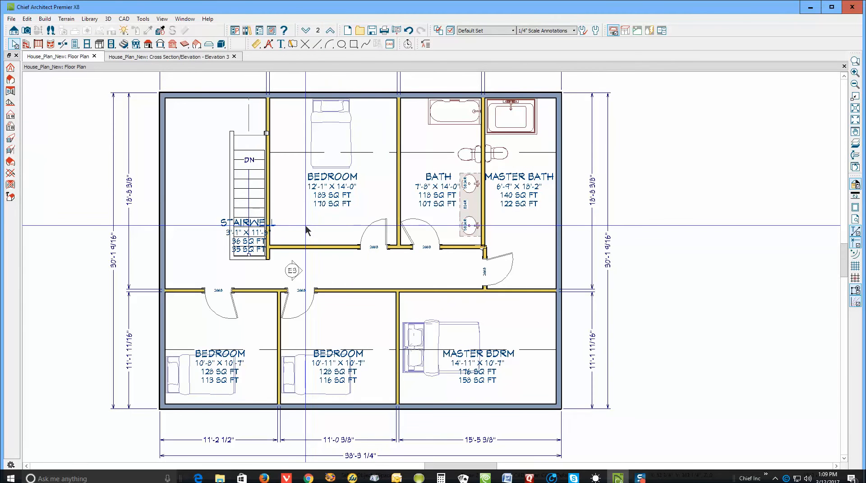
left_click(183, 204)
double_click(182, 202)
left_click(172, 118)
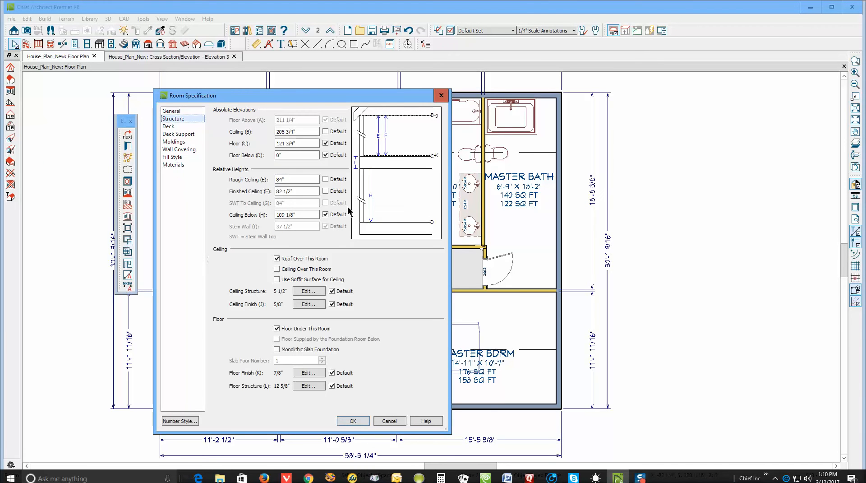
left_click(330, 191)
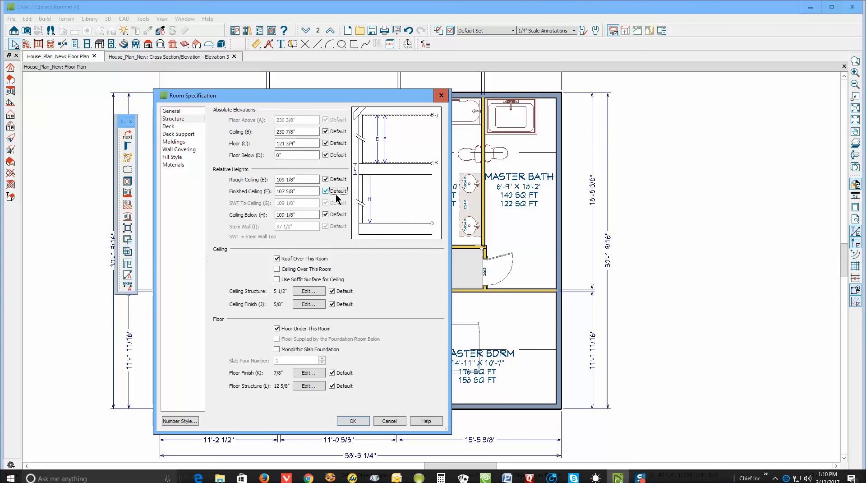
left_click(353, 420)
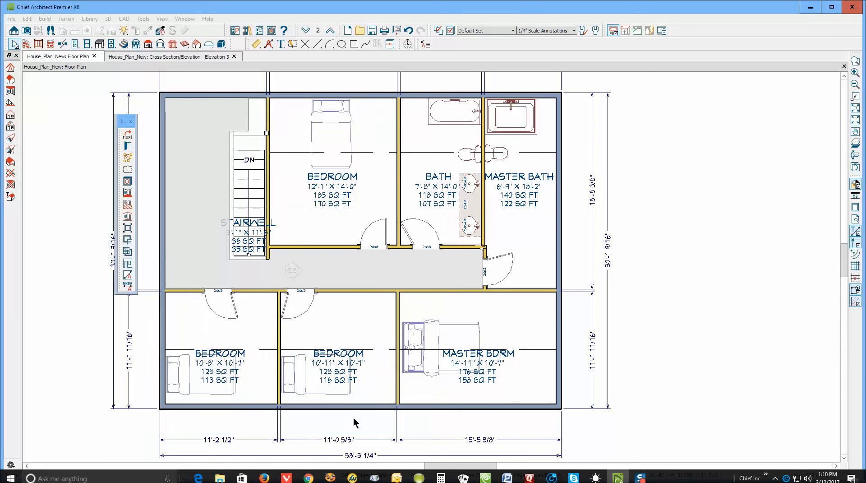
- Check the structure heights of the 10'-8" x 10'-7" corner bedroom without changing them
double_click(261, 332)
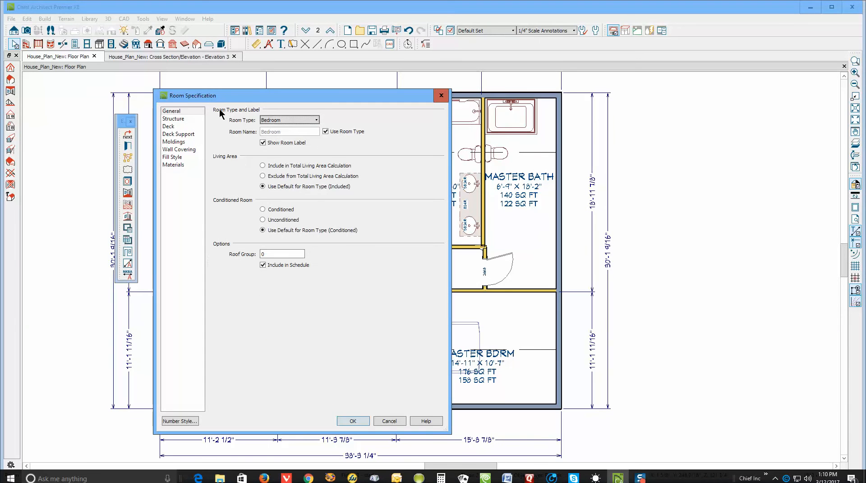
left_click(173, 118)
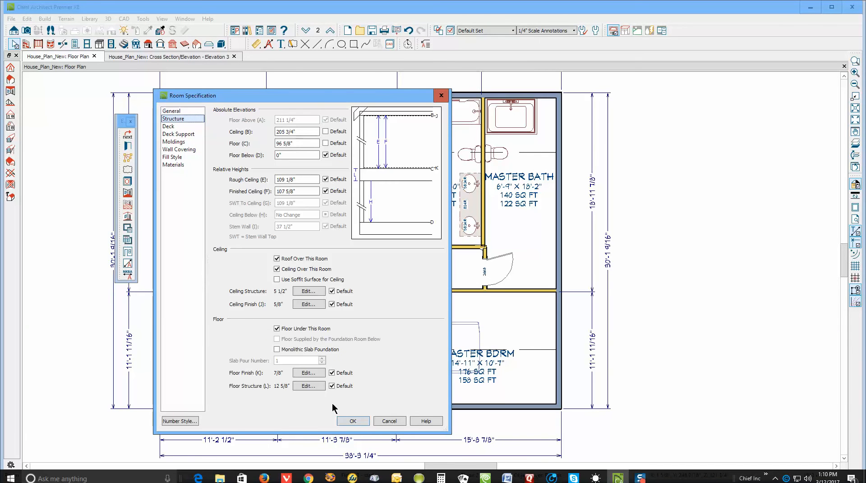
left_click(389, 421)
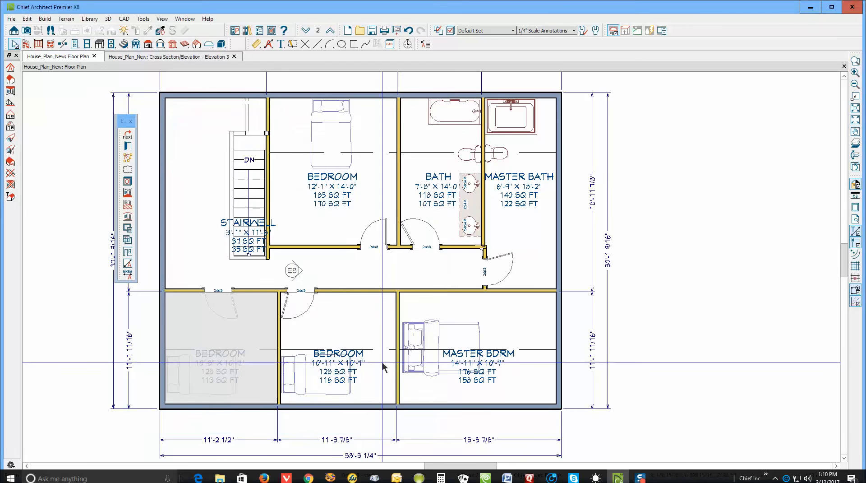
- Reset the finished ceiling height of the 12'-1" x 14'-0" bedroom beside the stairwell to its default
double_click(296, 213)
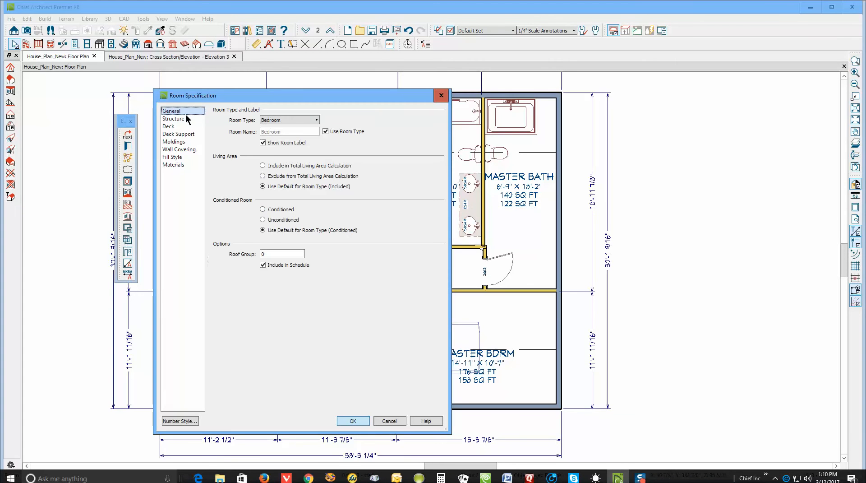
left_click(188, 119)
left_click(325, 191)
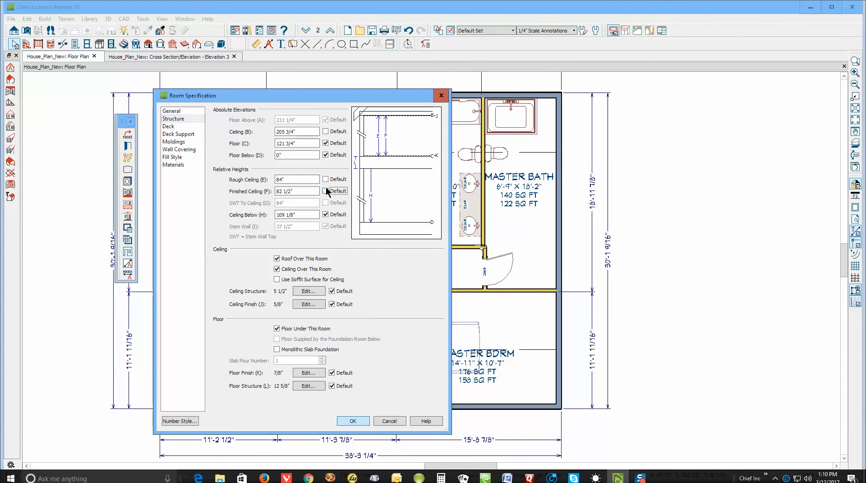
left_click(353, 420)
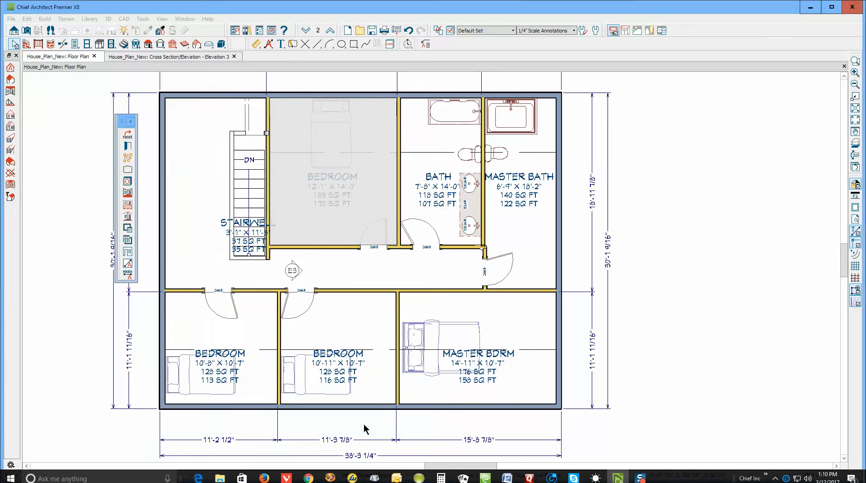
- Check the structure heights of the 10'-11" x 10'-7" middle bedroom without changing them
double_click(363, 322)
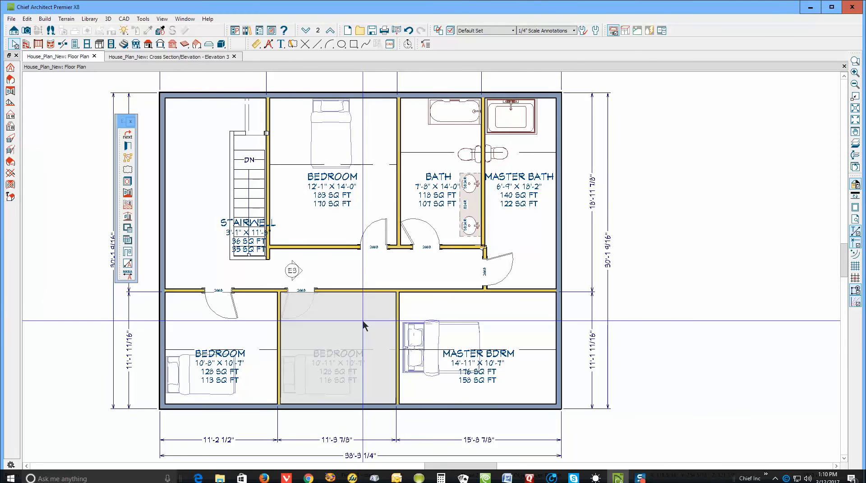
left_click(185, 118)
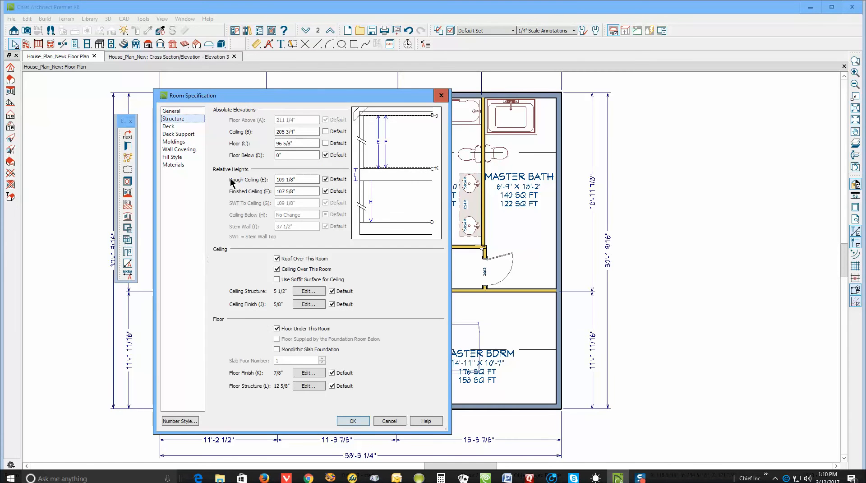
left_click(389, 421)
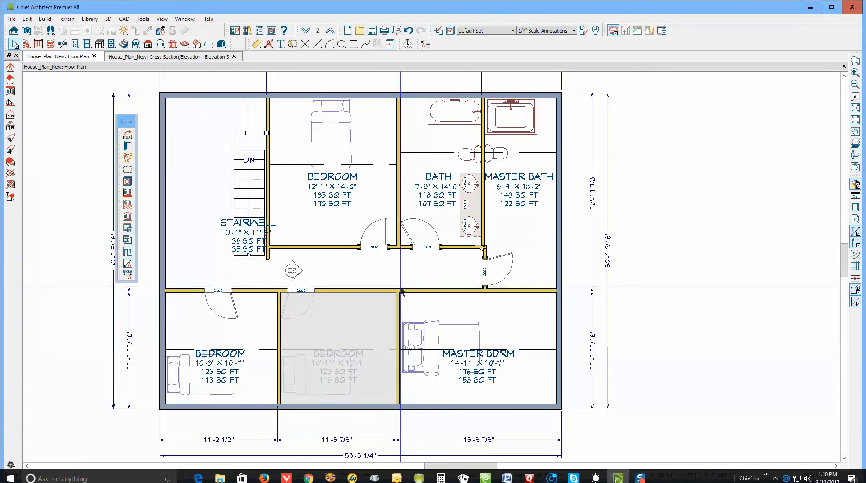
- Reset the second-floor bath's finished ceiling height to its default
left_click(422, 143)
double_click(422, 143)
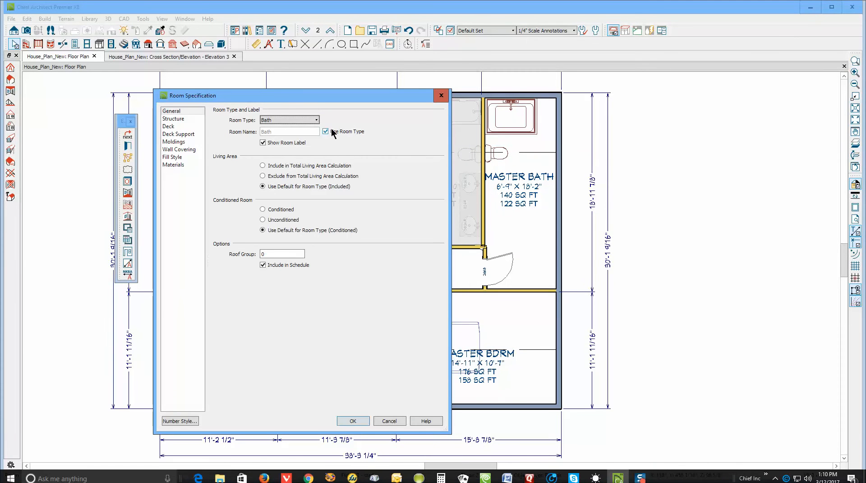
left_click(185, 118)
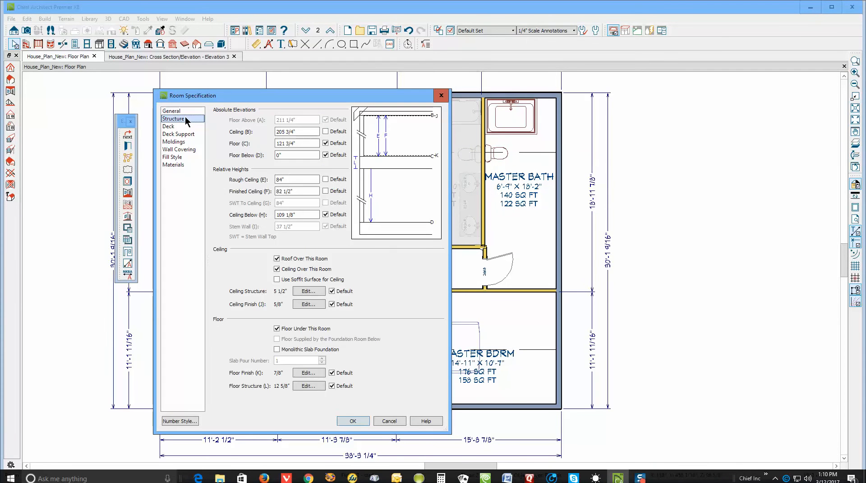
left_click(326, 191)
left_click(353, 421)
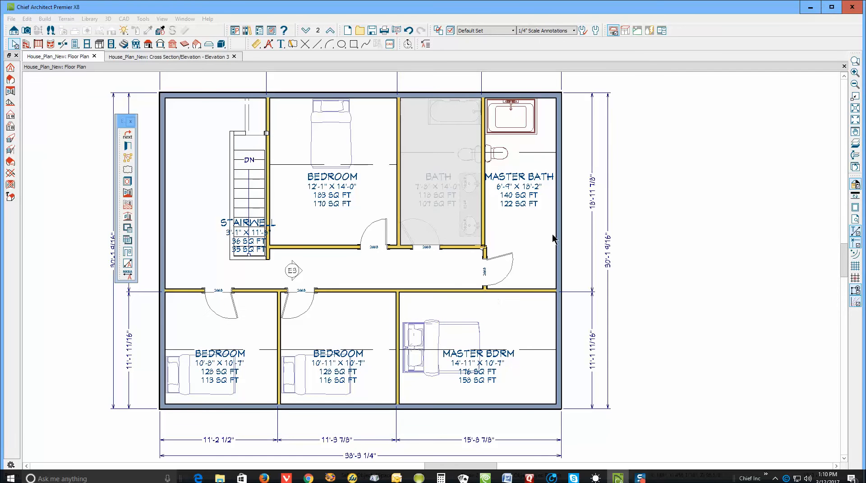
- Reset the master bath's finished ceiling height to its default
double_click(534, 238)
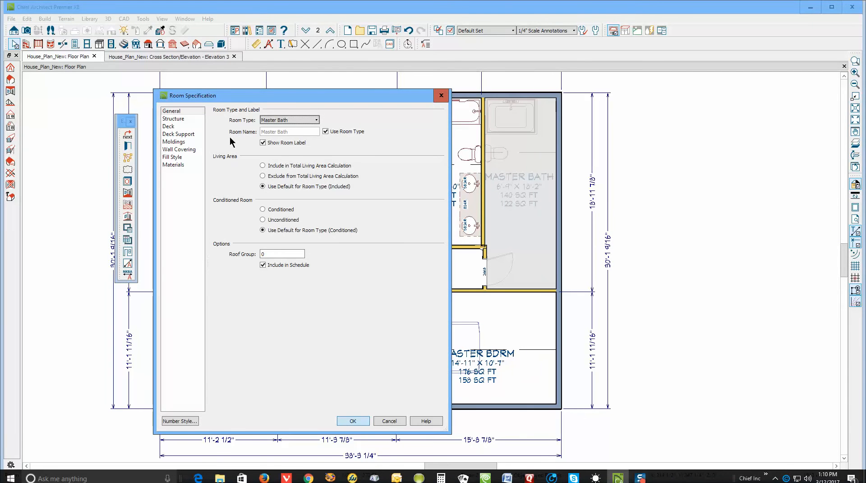
left_click(171, 119)
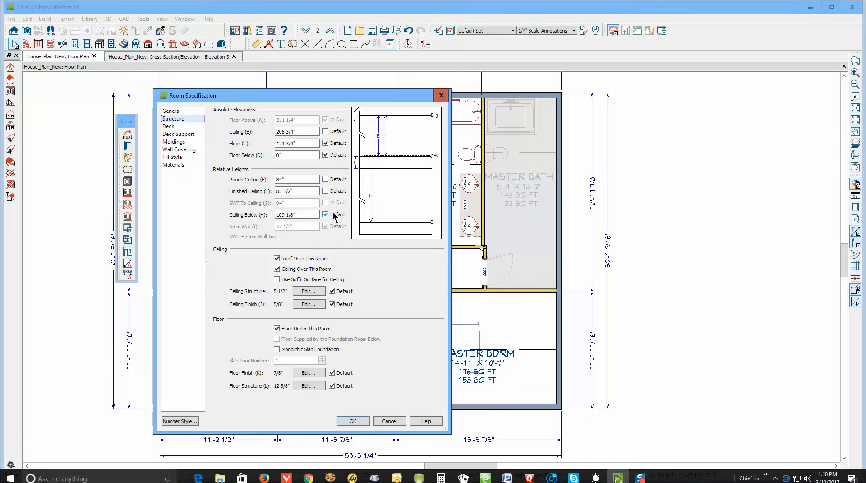
left_click(326, 191)
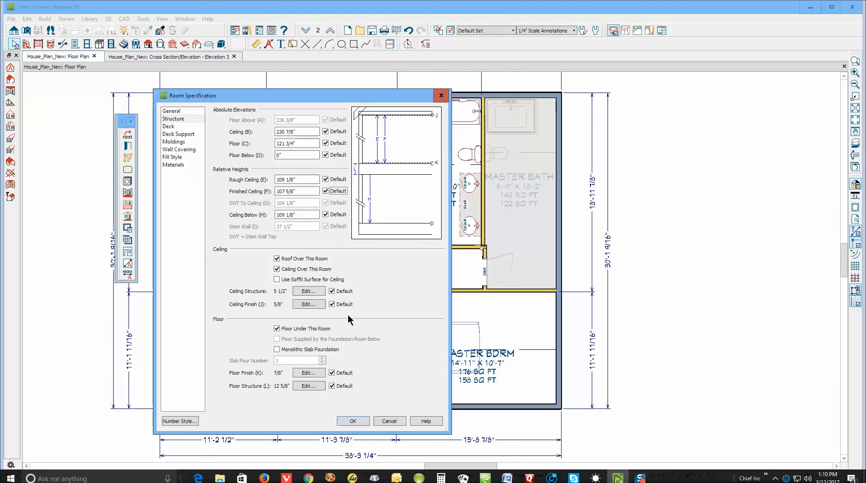
left_click(354, 420)
- Check the structure heights of the master bedroom and the adjoining middle bedroom without changing them
double_click(522, 307)
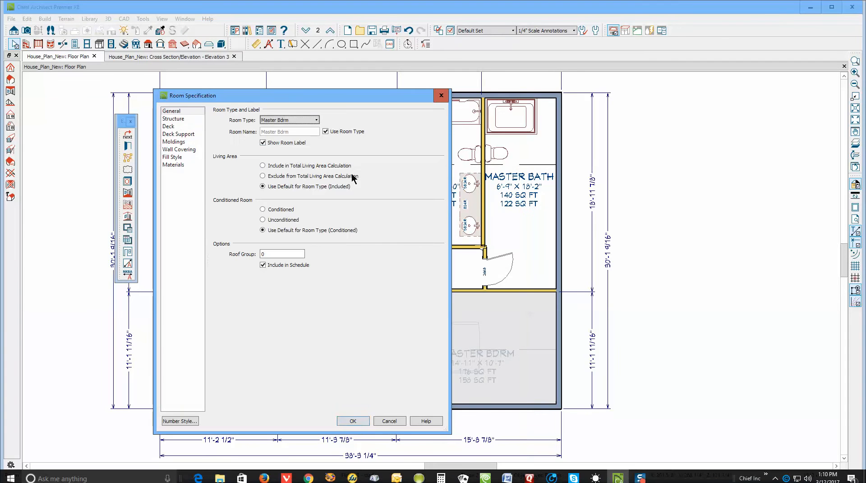
left_click(171, 119)
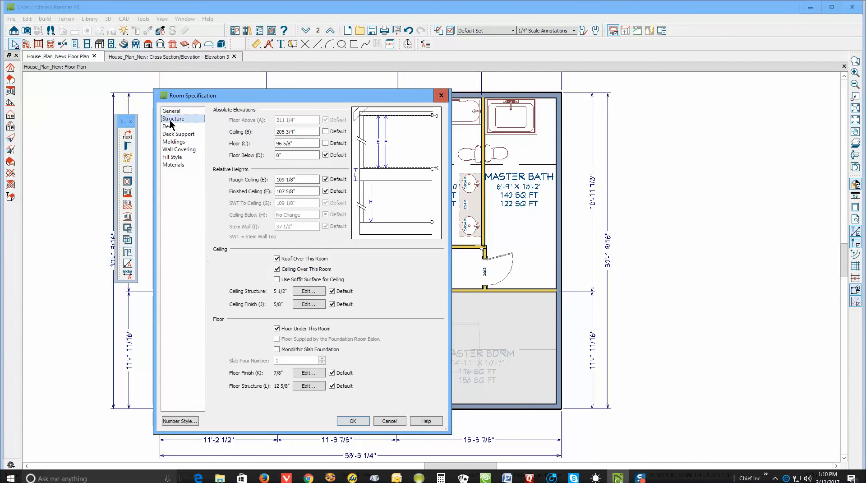
left_click(385, 423)
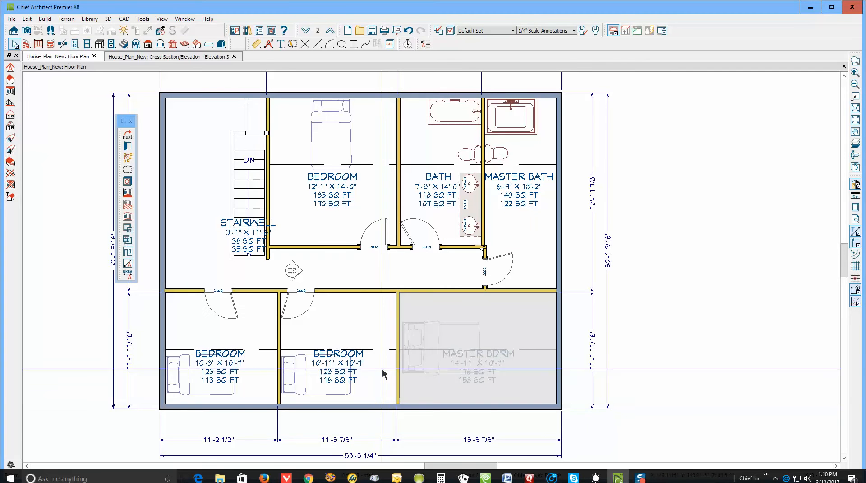
double_click(383, 318)
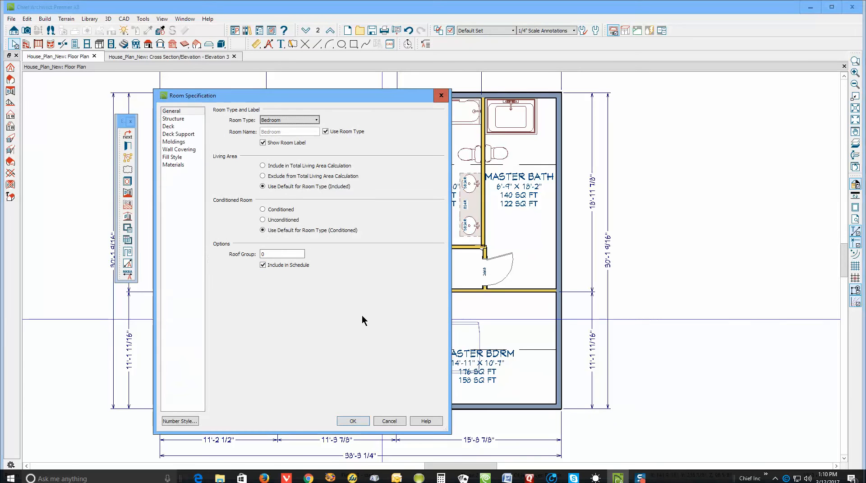
left_click(180, 119)
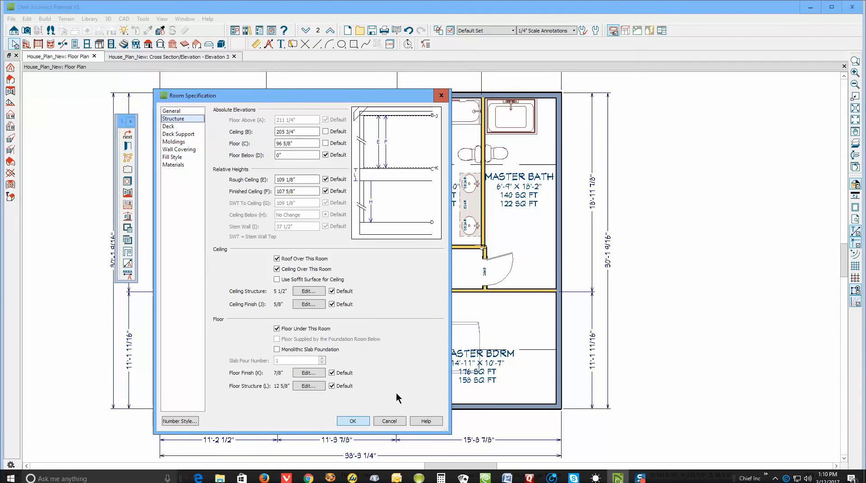
left_click(390, 421)
- Recheck the 10'-8" x 10'-7" corner bedroom's structure heights, and return to the cross section view
left_click(264, 318)
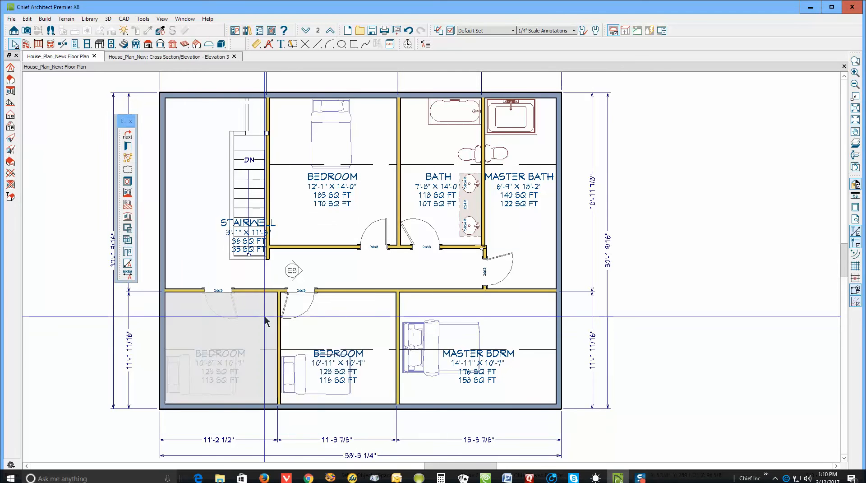
double_click(264, 316)
left_click(176, 119)
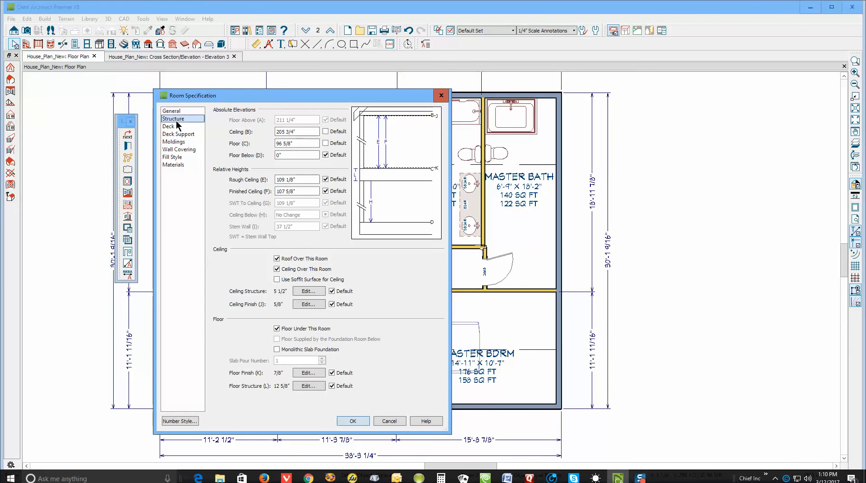
left_click(352, 422)
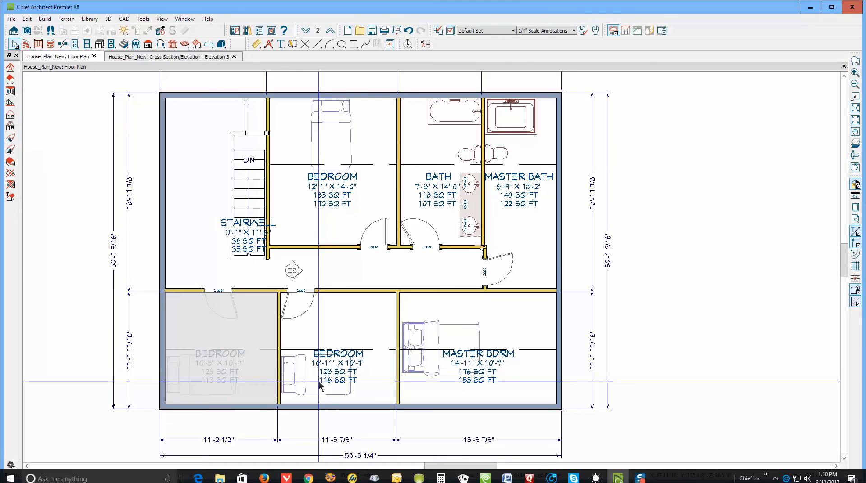
key("ctrl+Tab")
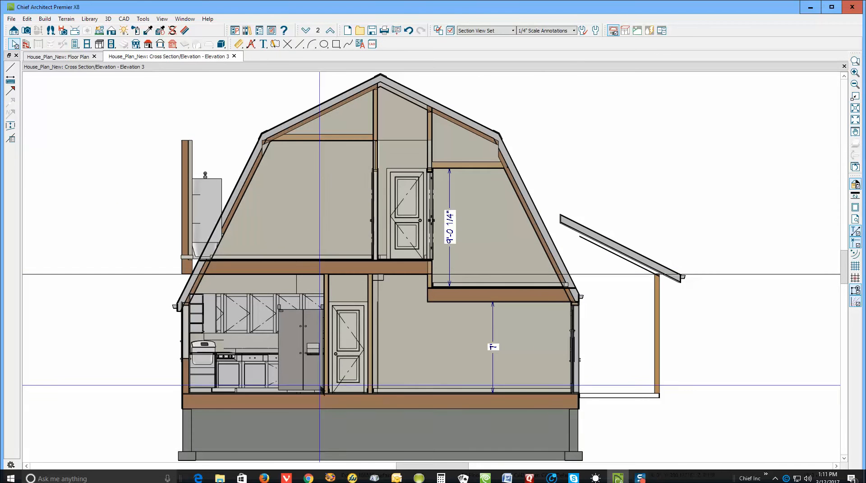
- Identify the lowered upstairs room in the cross section and check the structure heights of the 12'-1" x 14'-0" bedroom
left_click(486, 255)
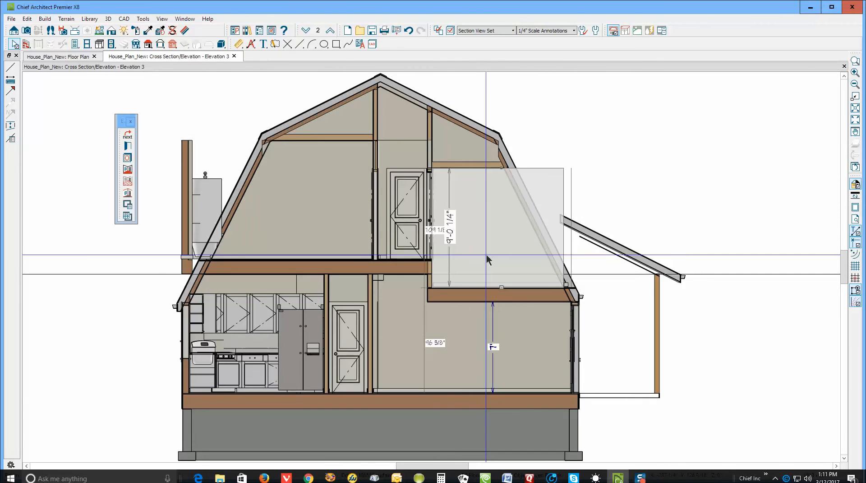
left_click(128, 146)
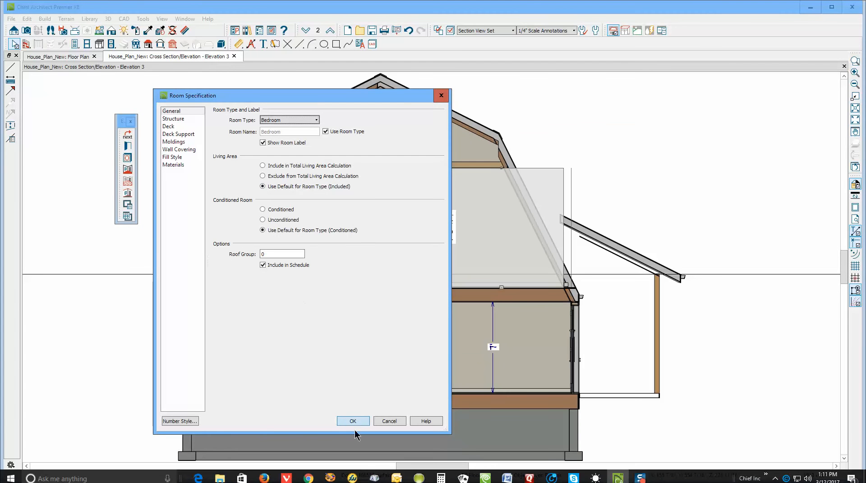
left_click(389, 421)
left_click(57, 56)
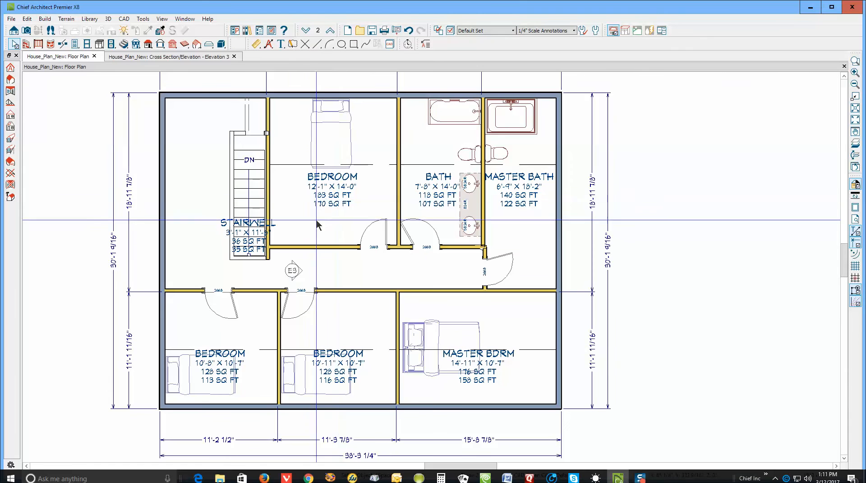
double_click(292, 202)
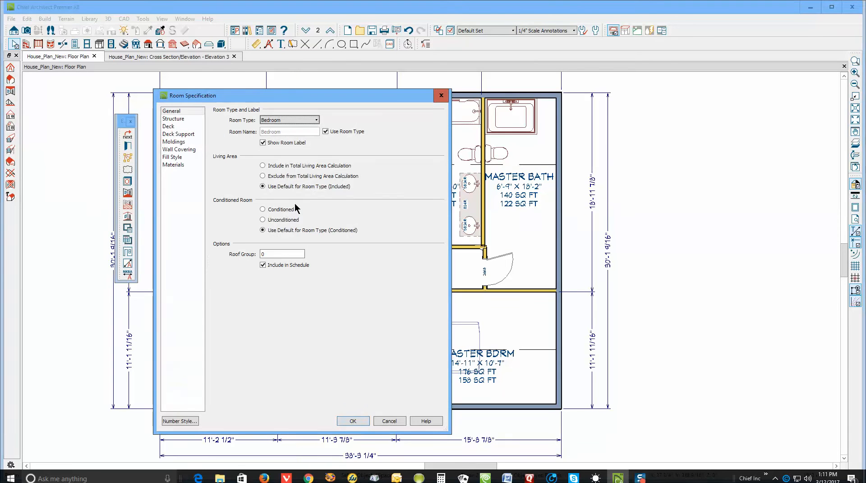
left_click(173, 120)
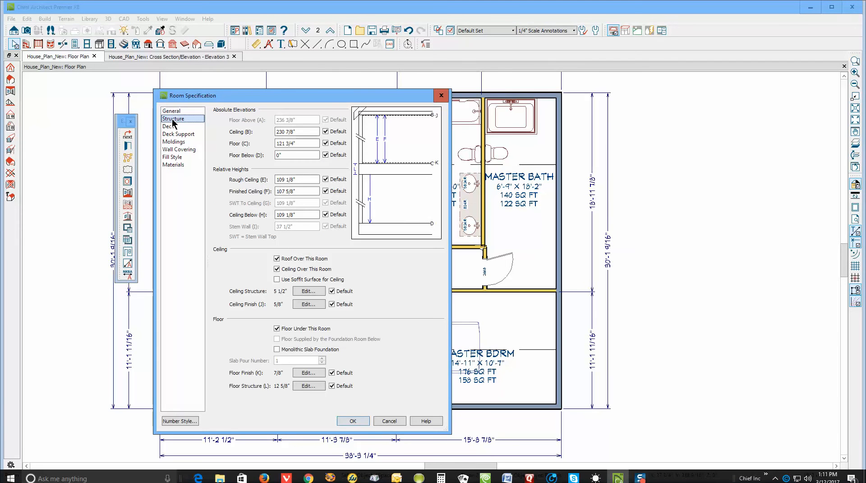
left_click(389, 420)
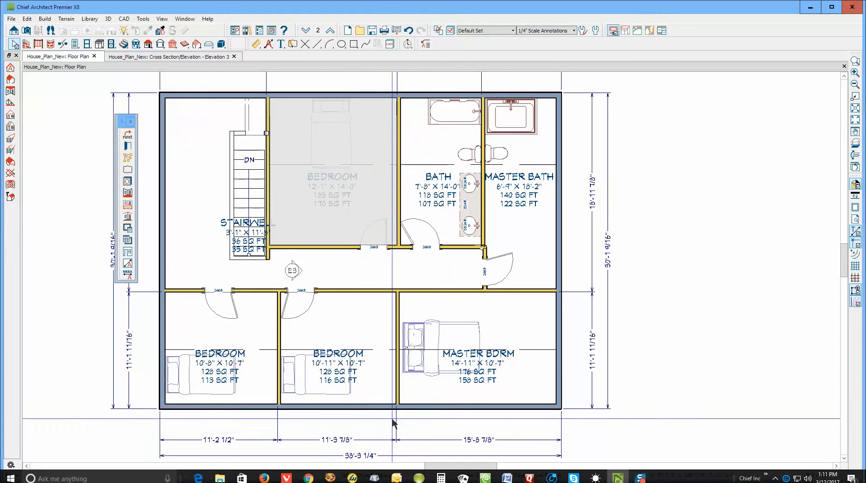
- Reset the middle 10'-11" x 10'-7" bedroom's absolute floor and ceiling elevations to their defaults, and view the cross section
double_click(359, 305)
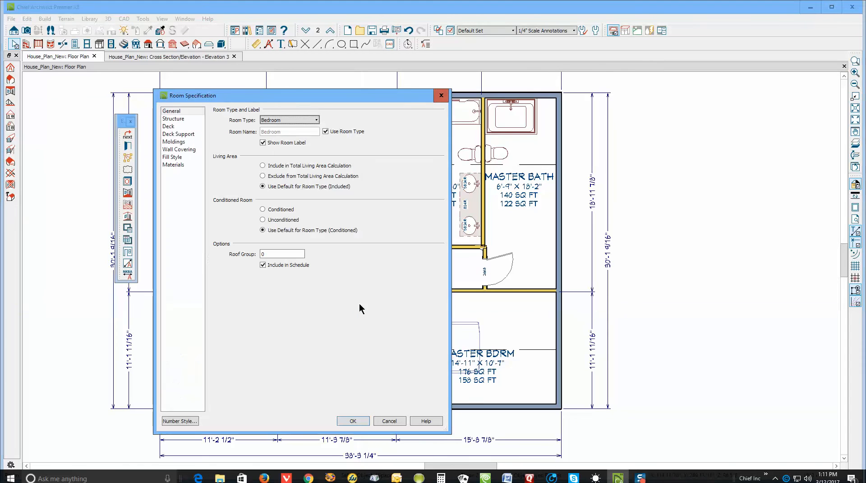
left_click(185, 120)
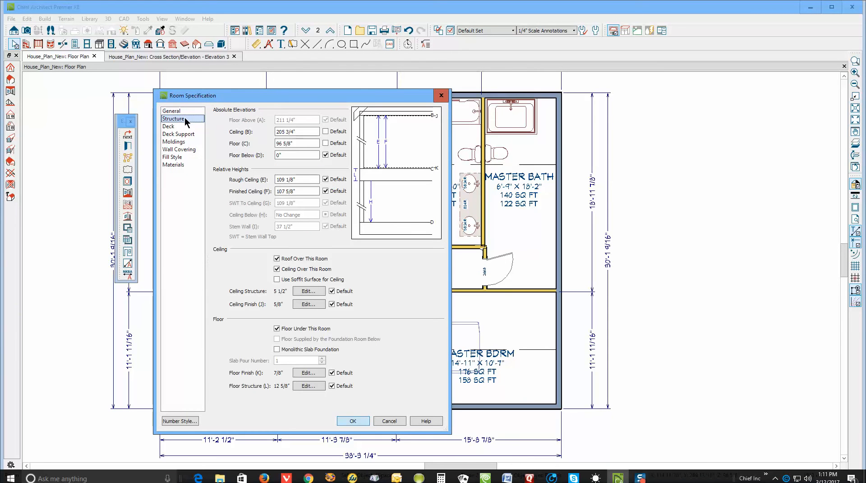
left_click(331, 144)
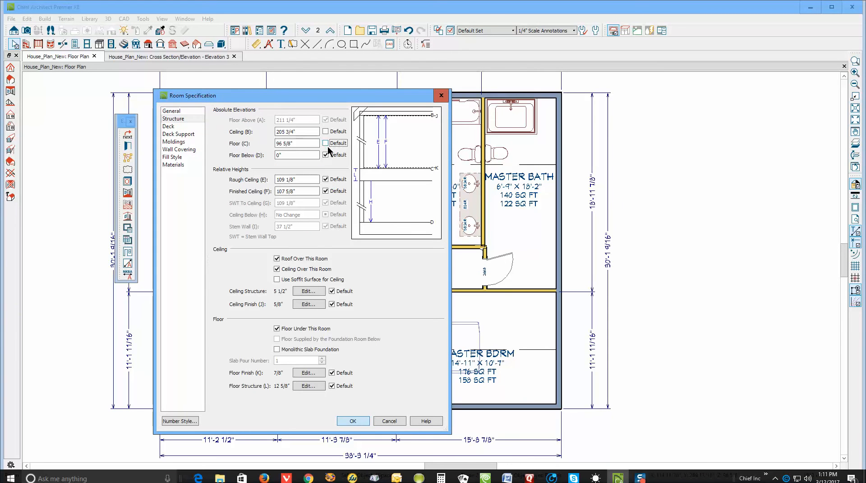
left_click(326, 143)
left_click(327, 132)
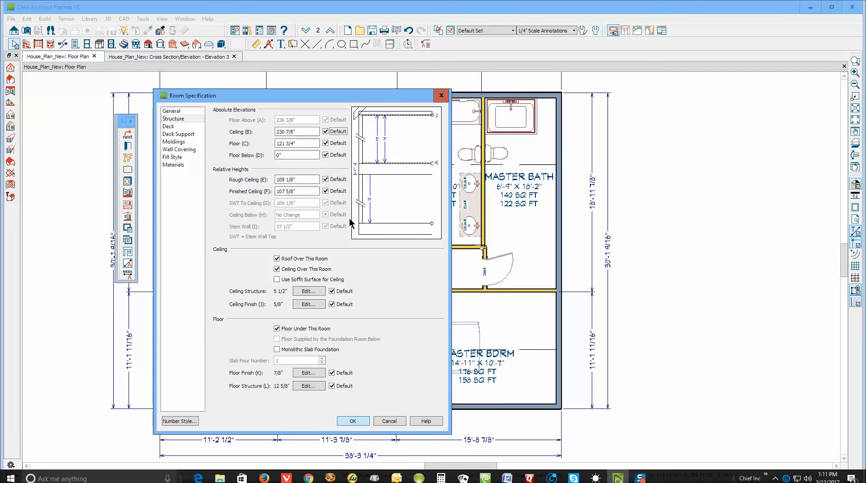
left_click(354, 421)
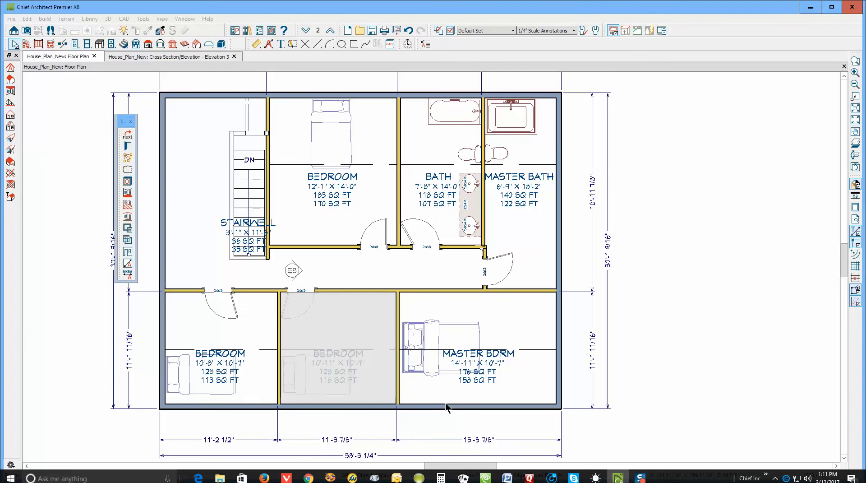
key("ctrl+Tab")
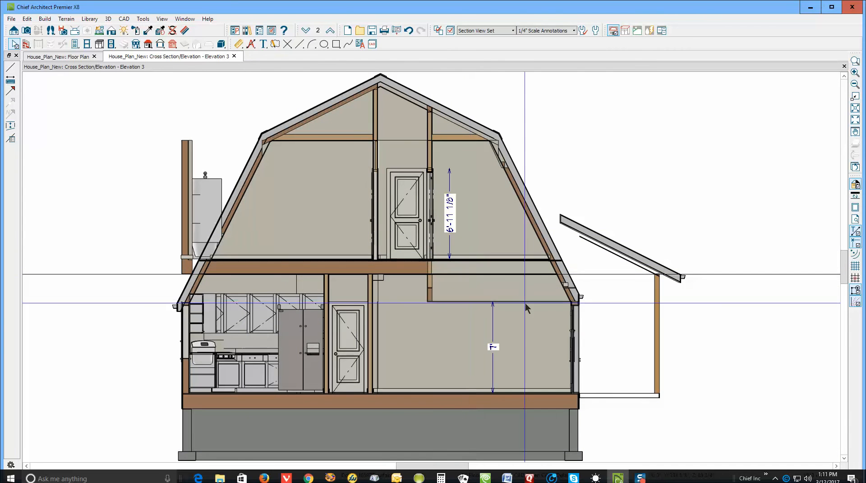
- Create a second cross section from the hallway, cutting through the master bedroom, and identify its lowered room
key("ctrl+Tab")
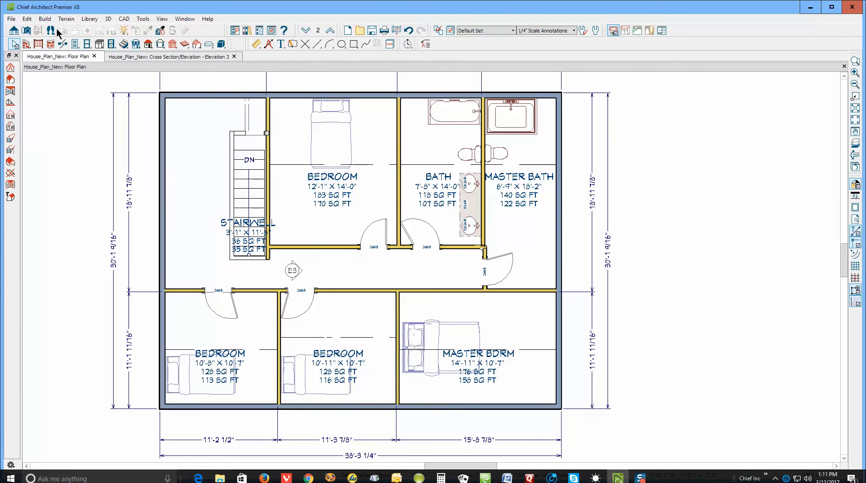
left_click(15, 30)
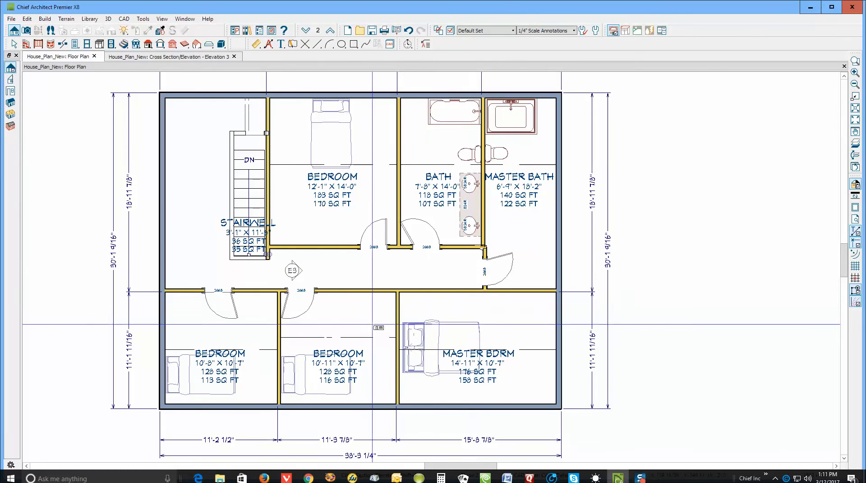
left_click_drag(423, 275, 708, 299)
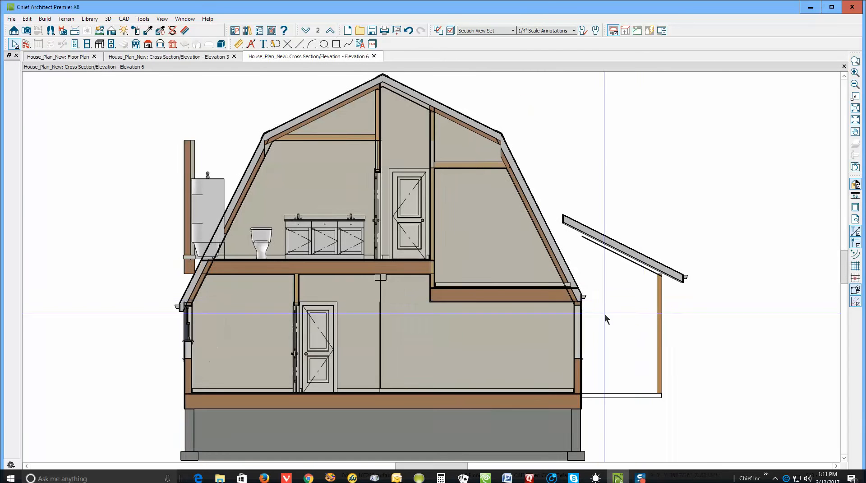
double_click(499, 253)
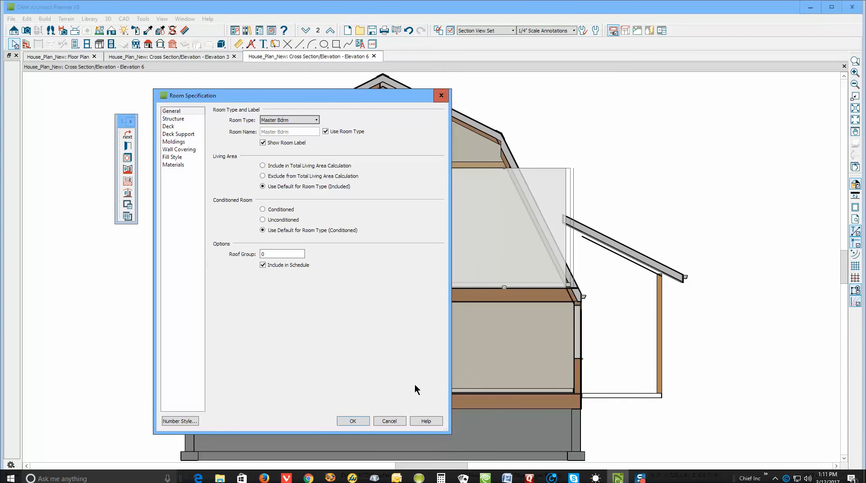
left_click(389, 421)
- Reset the master bedroom's absolute floor and ceiling elevations to their defaults, and return to the original cross section
key("ctrl+Tab")
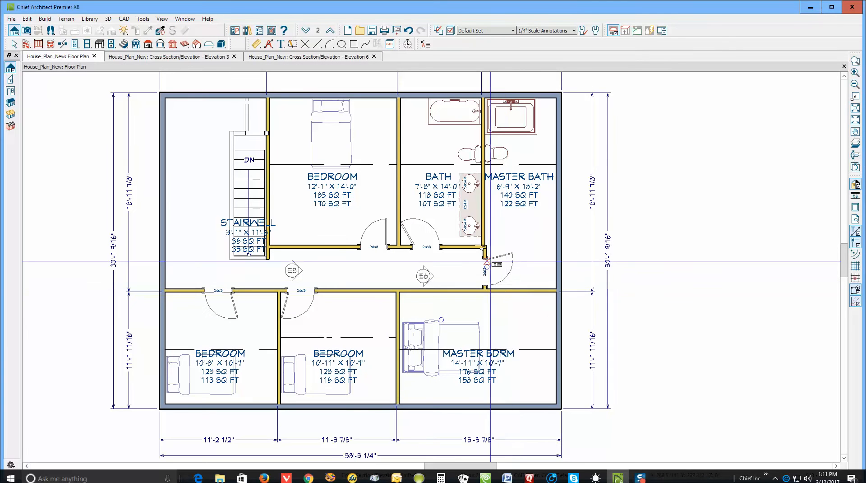
double_click(531, 312)
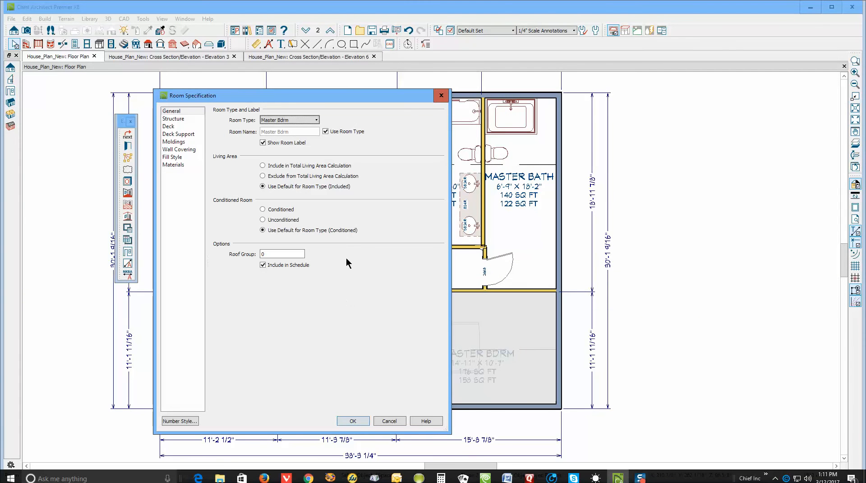
left_click(174, 119)
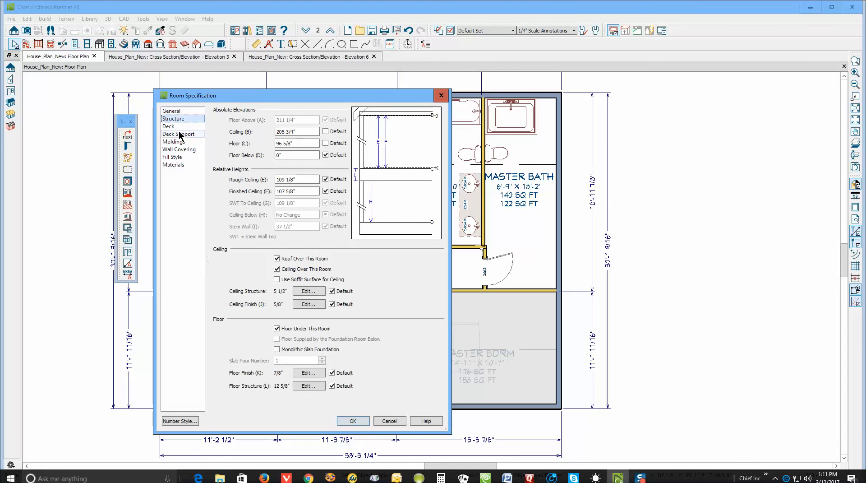
left_click(334, 144)
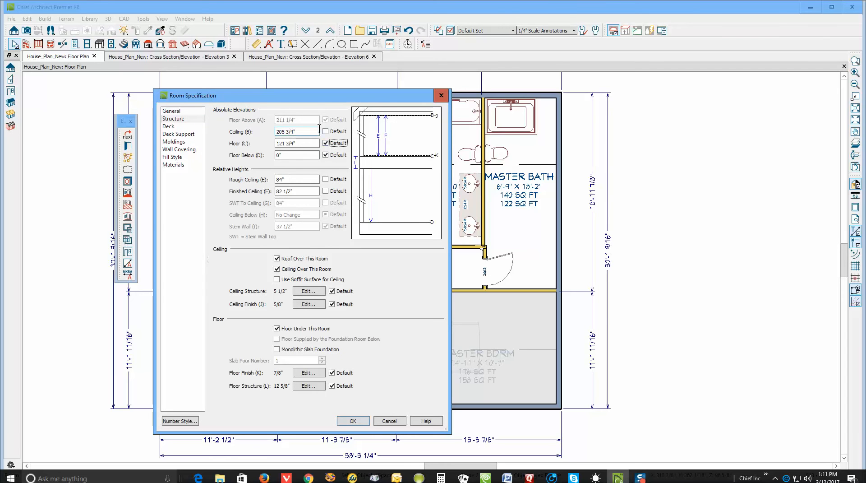
left_click(325, 132)
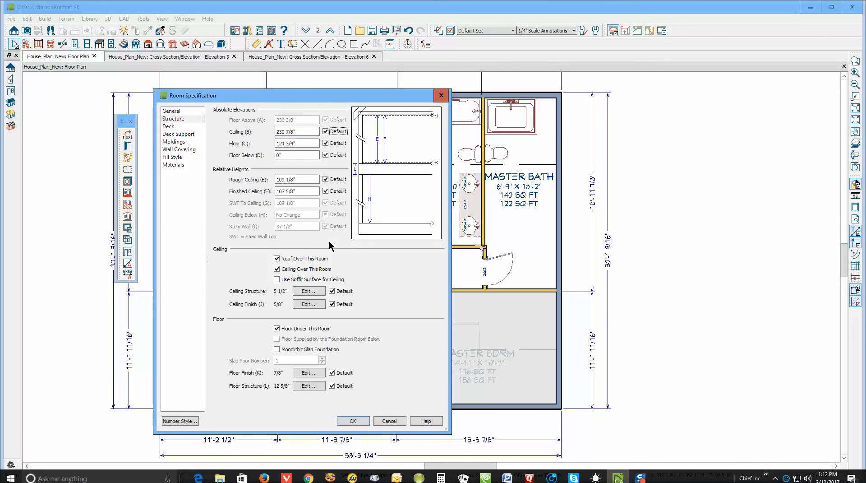
left_click(353, 421)
key("ctrl+Tab")
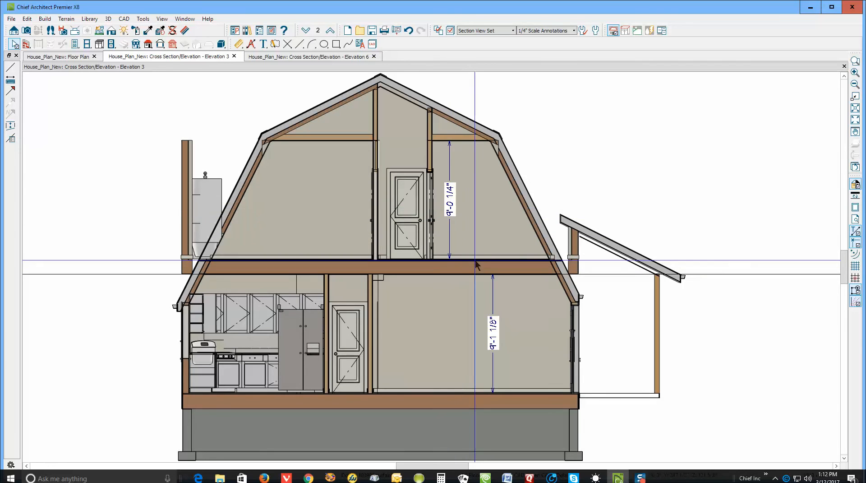
- Measure the vertical distance from the top plate at the eave up to the second floor's subfloor
left_click(856, 60)
left_click_drag(459, 235, 638, 357)
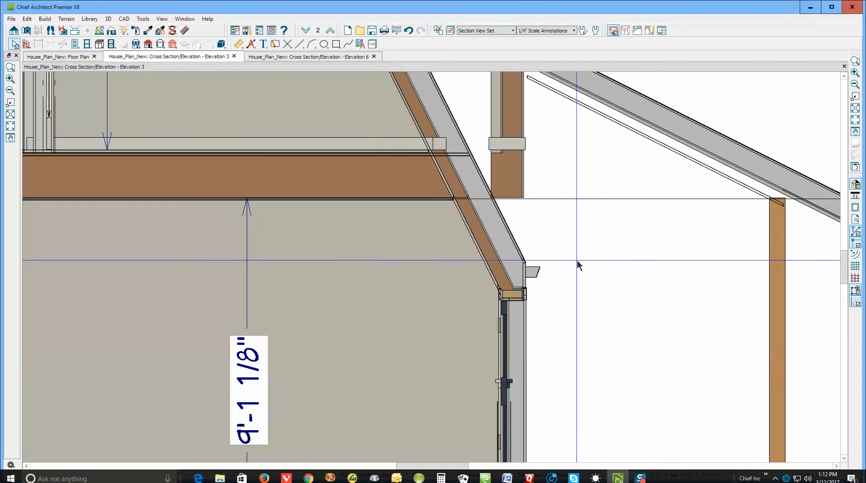
left_click(242, 42)
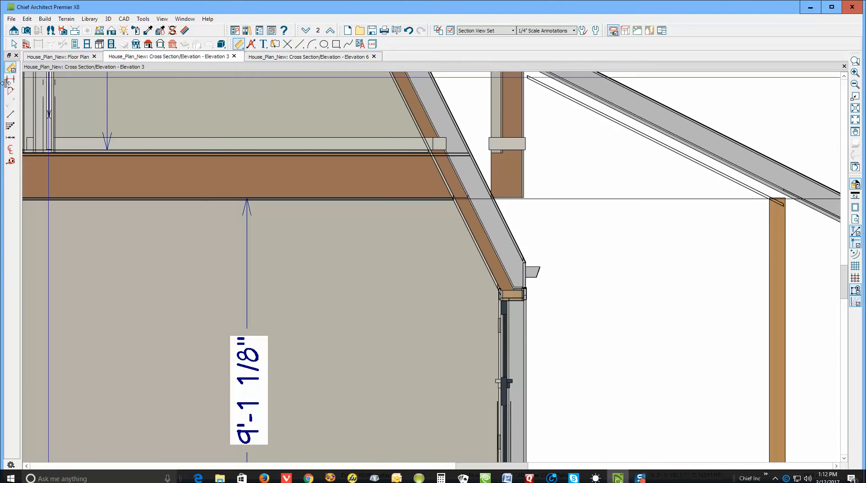
left_click(11, 162)
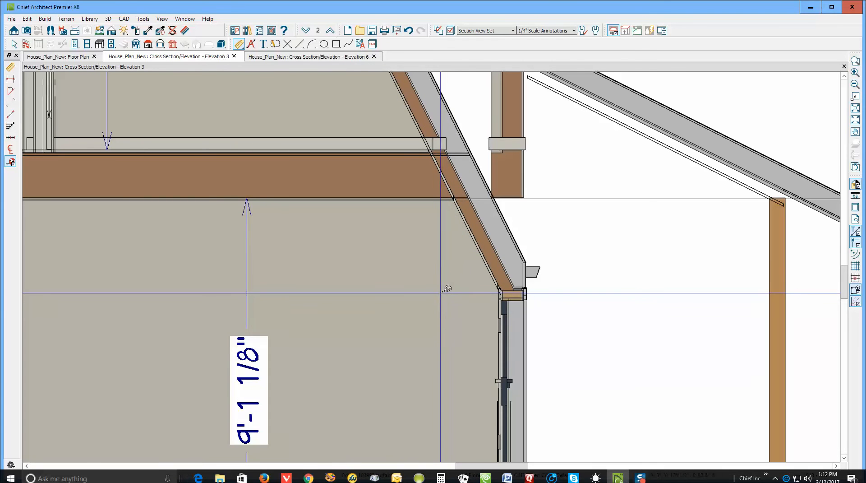
left_click_drag(438, 289, 434, 149)
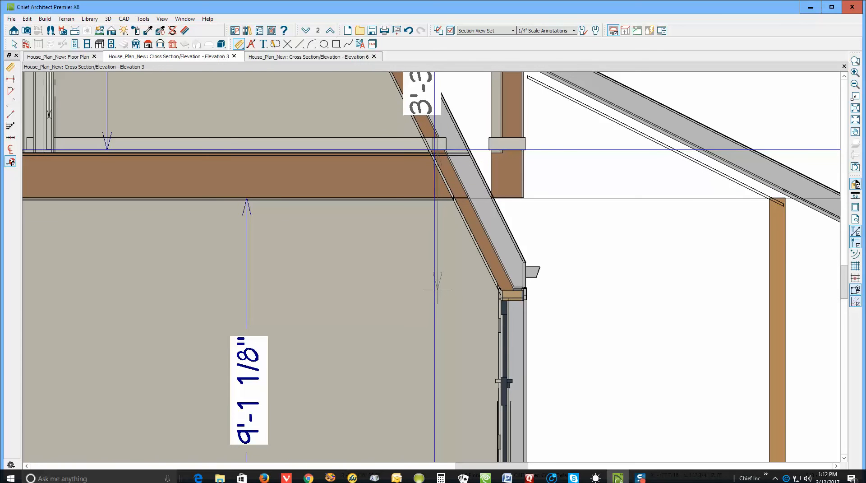
left_click_drag(434, 149, 435, 154)
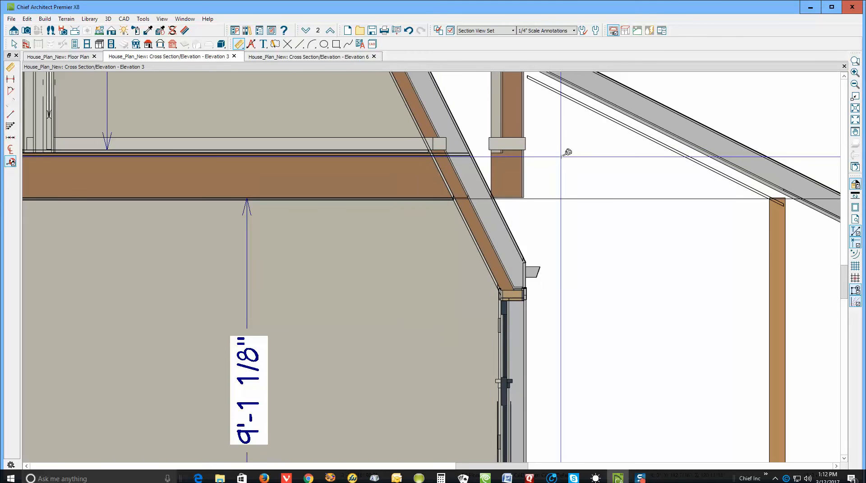
- Select the upper and lower gambrel roof planes together and raise them vertically with Transform/Replicate Object so the eaves meet the second floor
scroll(567, 152, "down", 8)
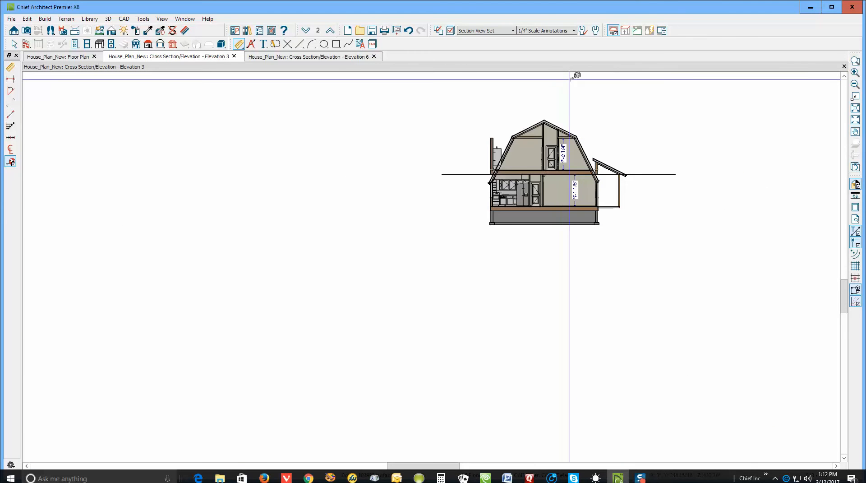
left_click(844, 76)
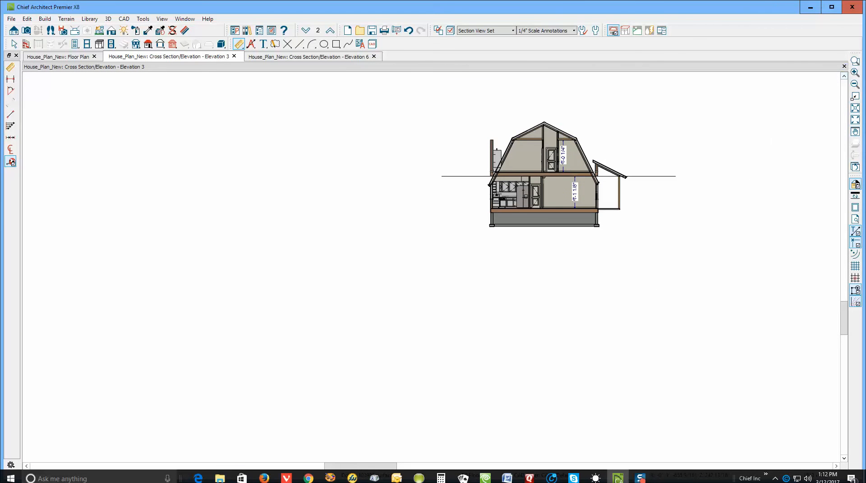
left_click(854, 62)
left_click_drag(457, 113, 619, 248)
left_click(565, 197)
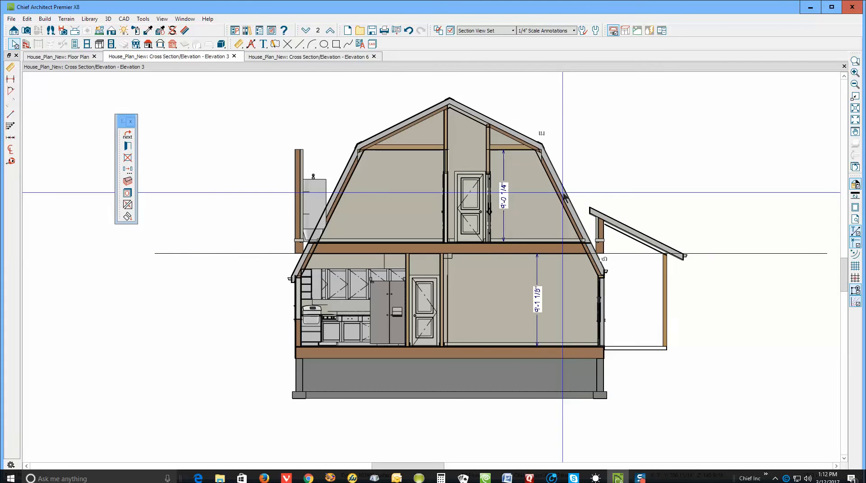
left_click(348, 180)
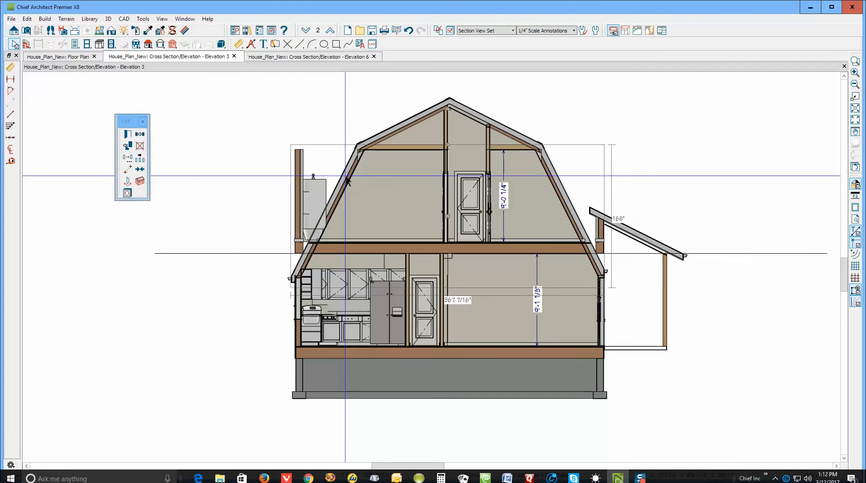
left_click(382, 131)
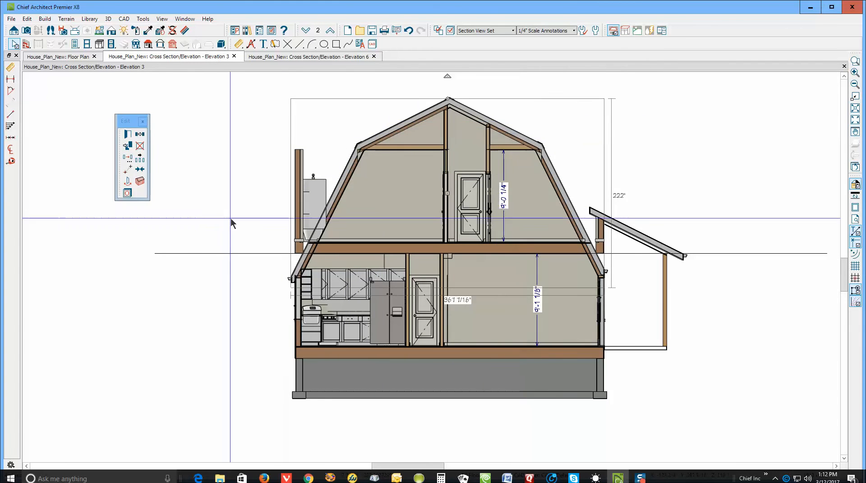
left_click(127, 159)
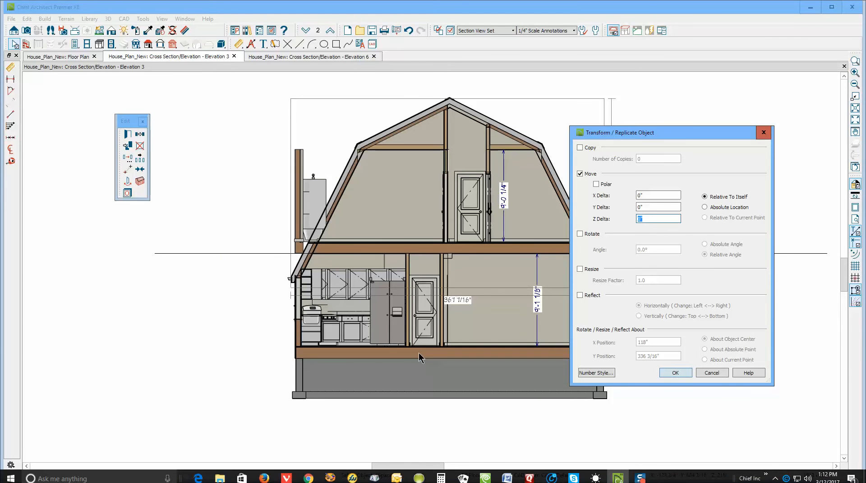
left_click(682, 374)
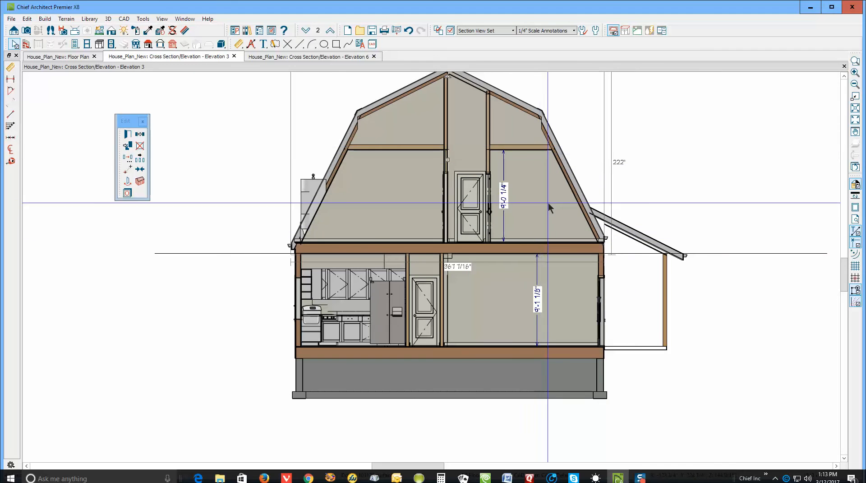
- Close the second cross section through the master bedroom and return to the second-floor plan
double_click(467, 149)
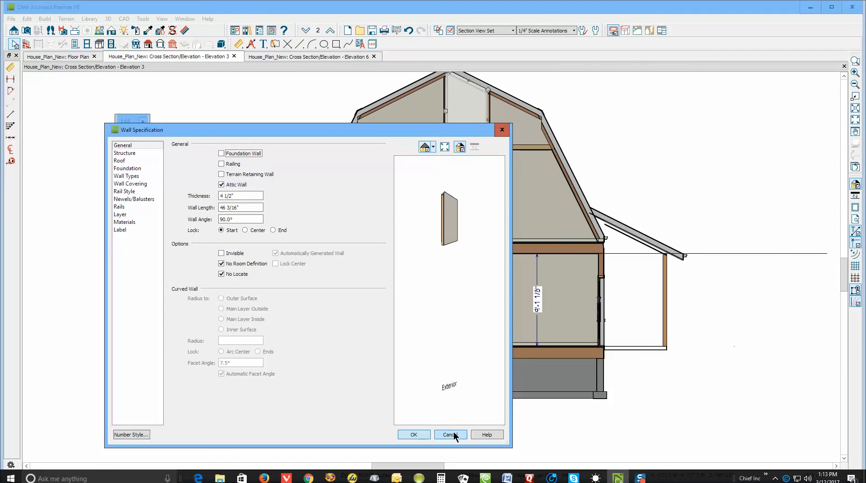
left_click(451, 434)
key("ctrl+Tab")
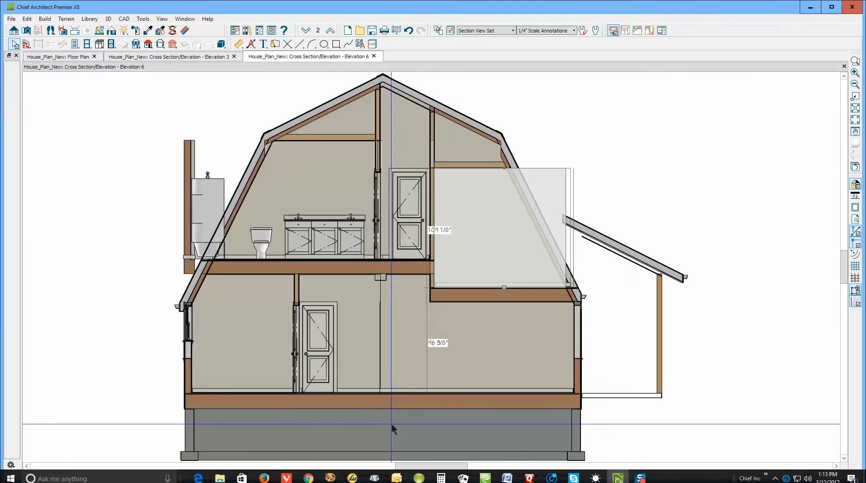
left_click(845, 67)
key("ctrl+Tab")
key("ctrl+Tab")
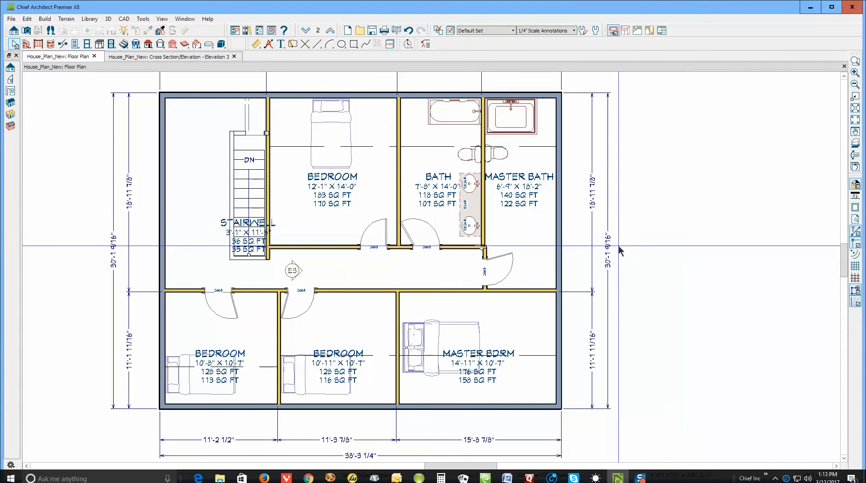
- Turn on Ceiling Over This Room for the second-floor hallway and check the result in the cross section
double_click(419, 267)
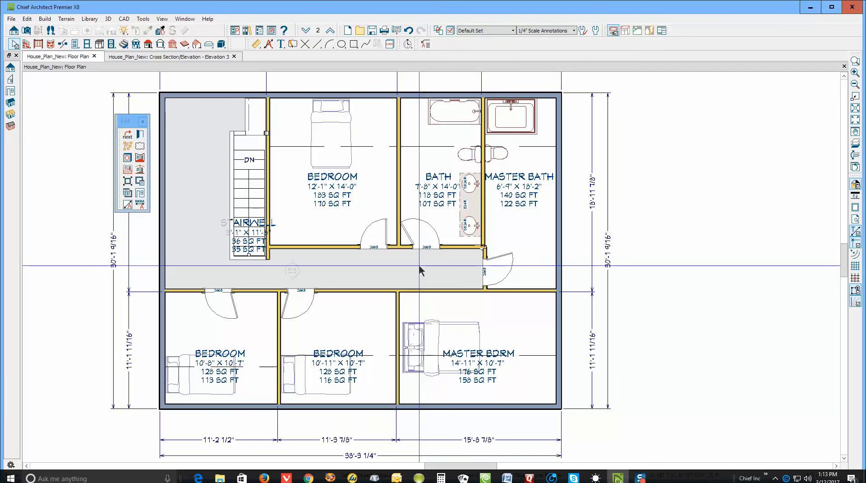
left_click(171, 118)
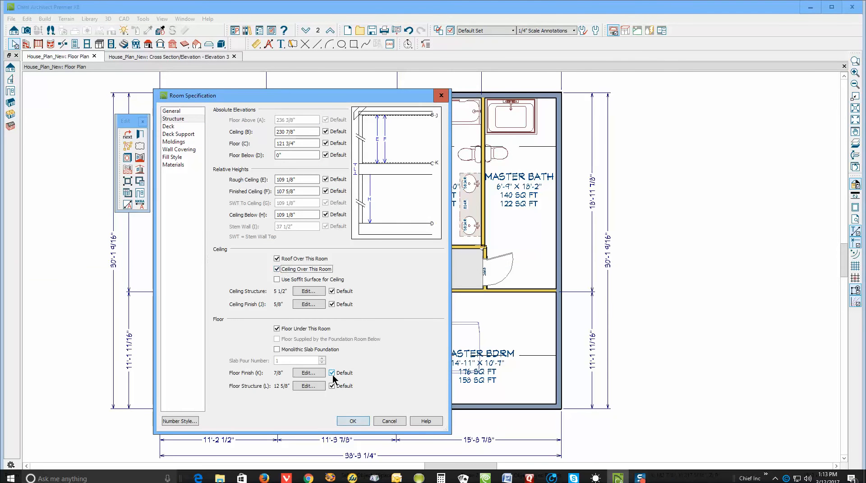
left_click(352, 420)
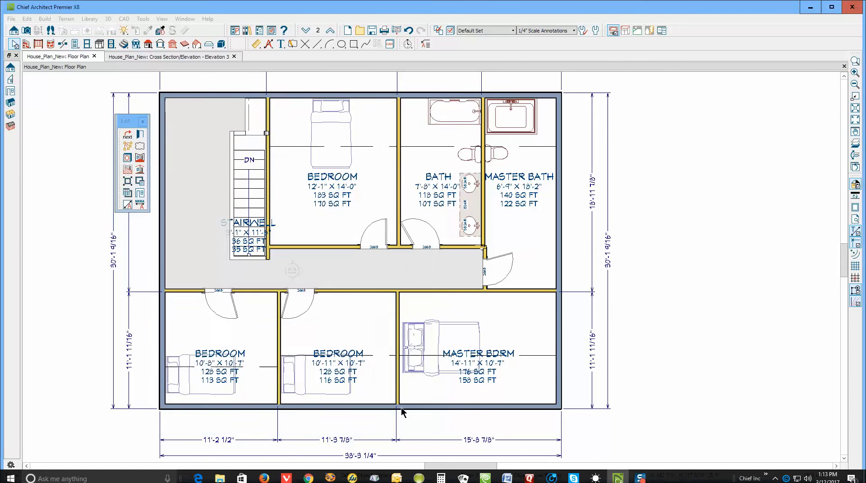
left_click(738, 319)
key("ctrl+Tab")
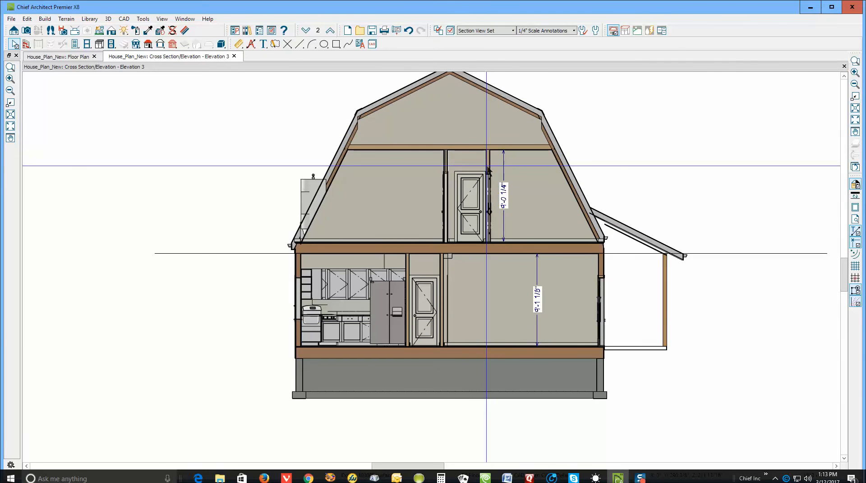
- Display the "Roofs, Baselines" layer in the Default Set of the floor plan and go down to the first floor
key("ctrl+Tab")
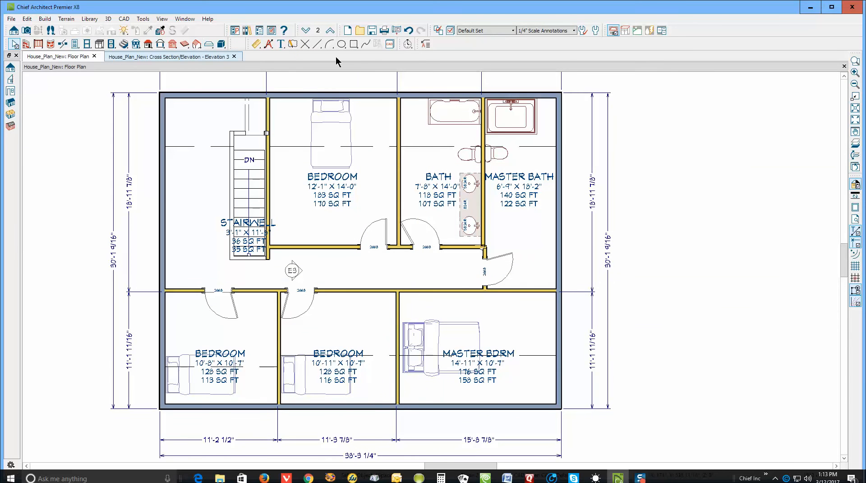
left_click(451, 31)
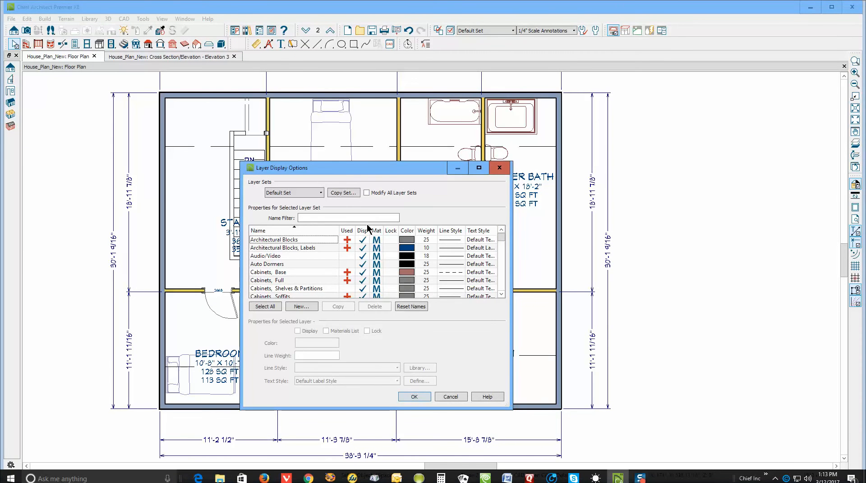
key("r")
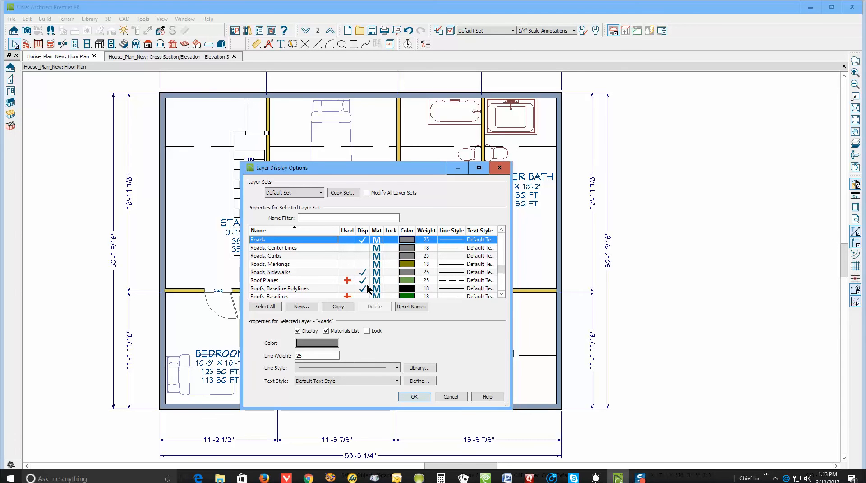
left_click(364, 296)
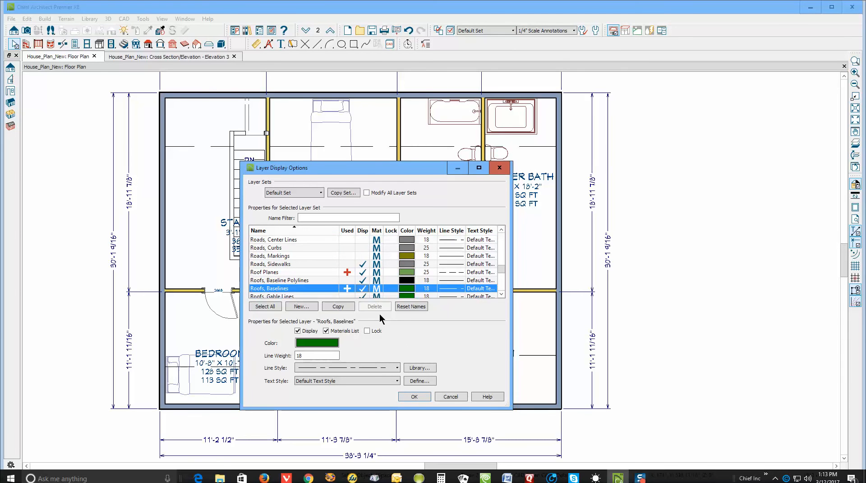
left_click(429, 396)
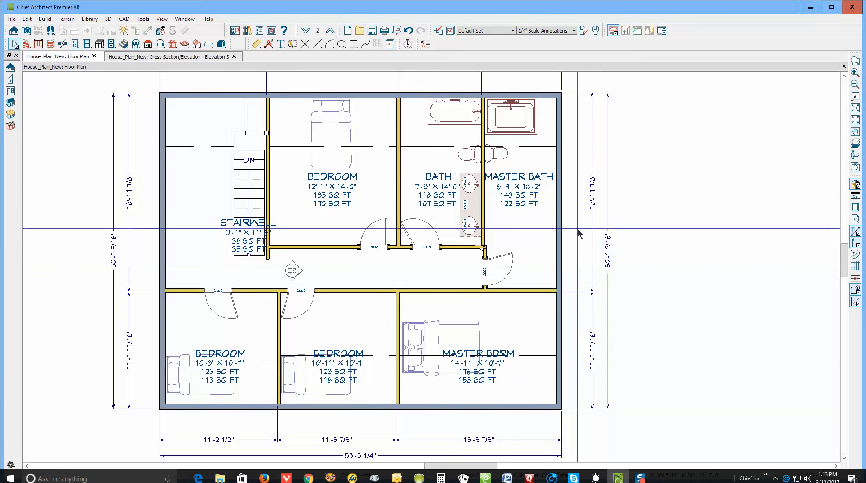
left_click(307, 30)
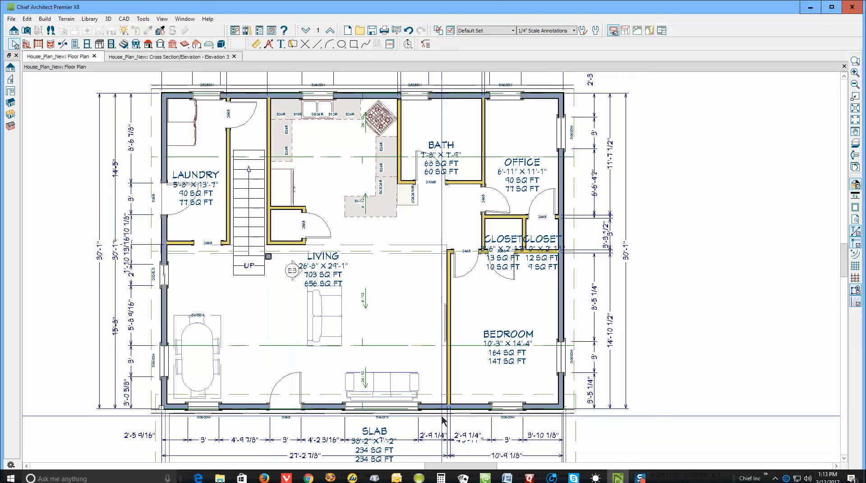
scroll(651, 198, "down", 2)
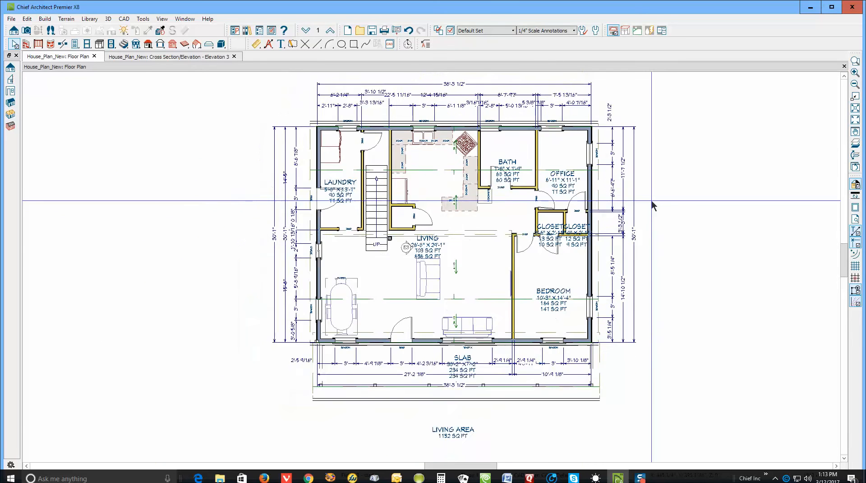
scroll(649, 202, "up", 4)
scroll(646, 205, "down", 1)
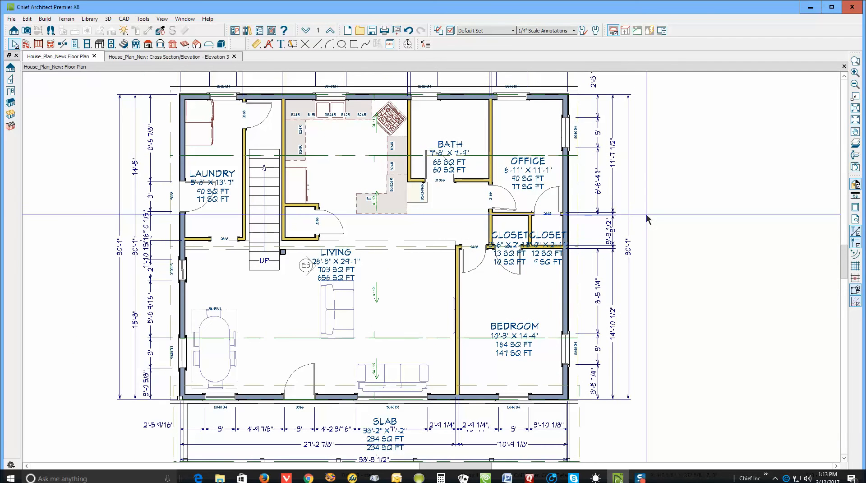
scroll(646, 213, "down", 1)
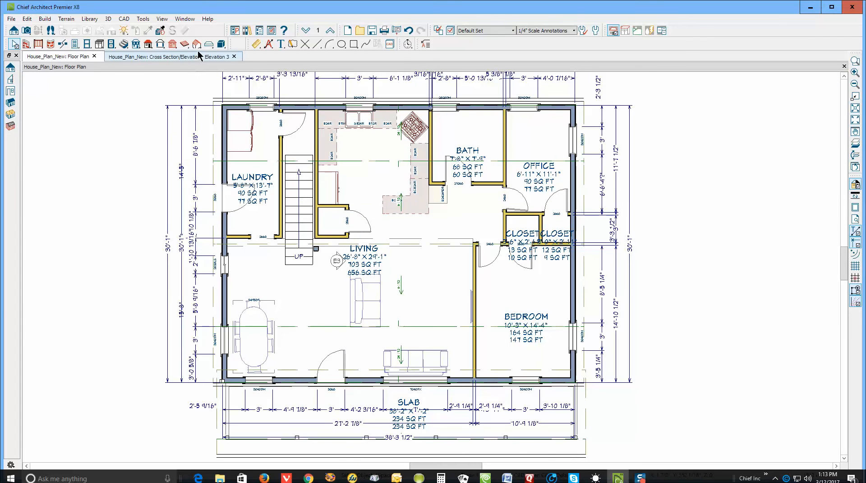
- Hide the roof openings, gutters, gable lines and labels layers in the floor plan
left_click(451, 31)
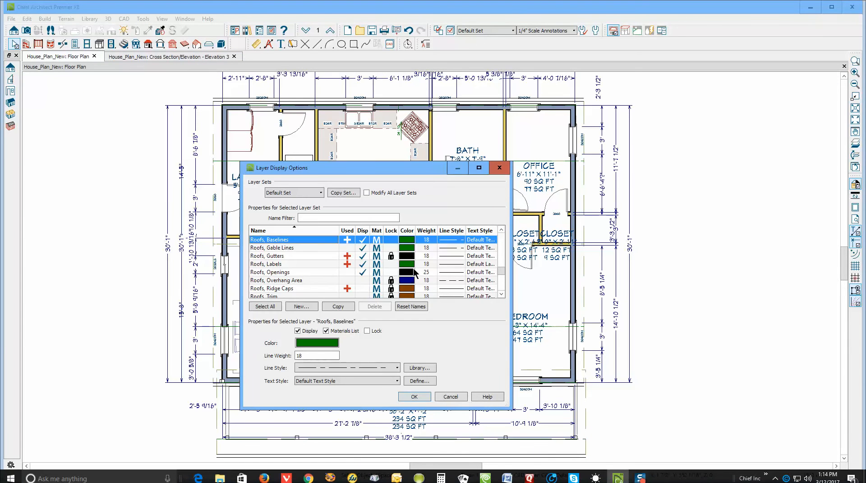
scroll(390, 244, "down", 2)
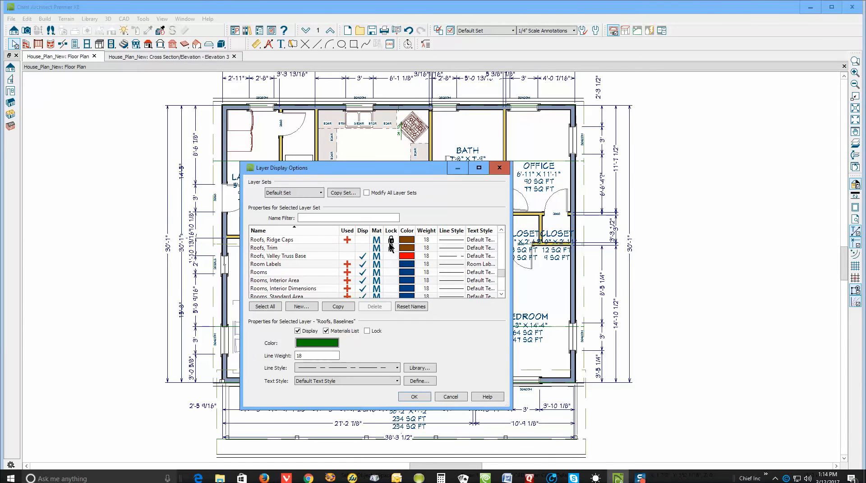
scroll(391, 246, "up", 1)
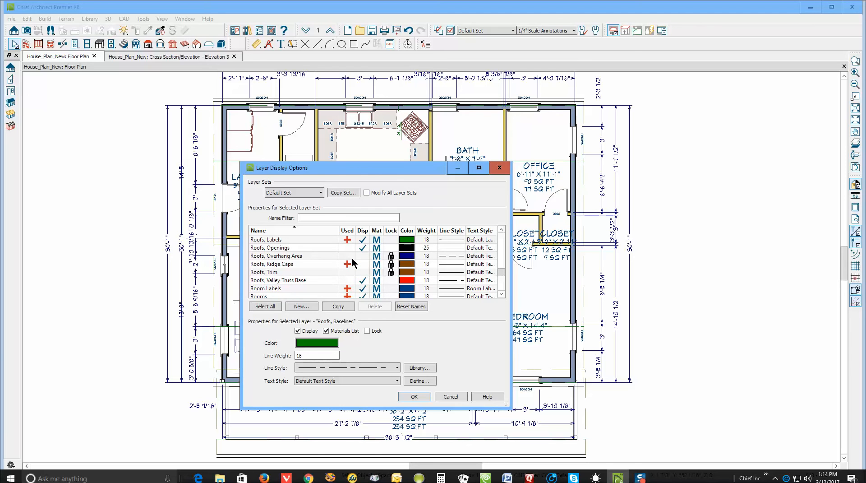
left_click(362, 248)
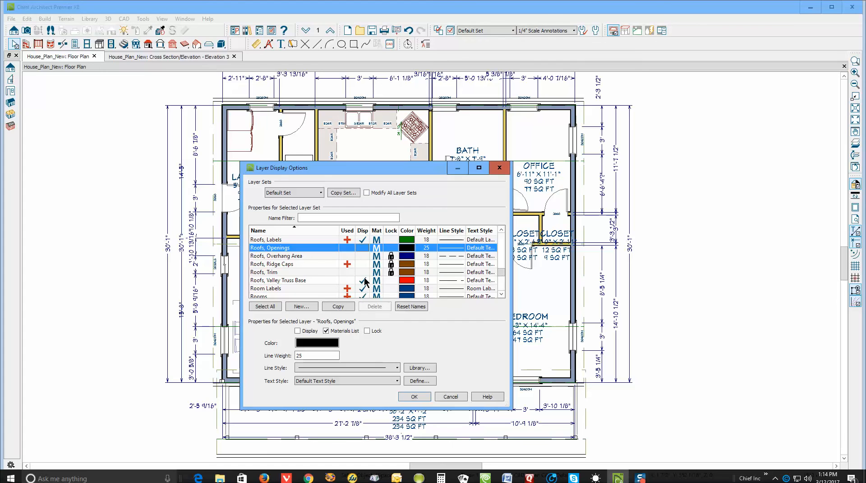
scroll(367, 282, "up", 1)
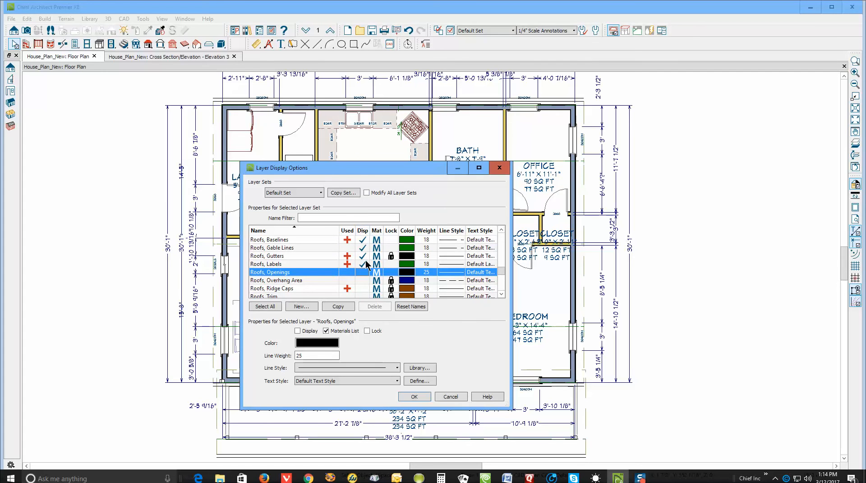
left_click(364, 256)
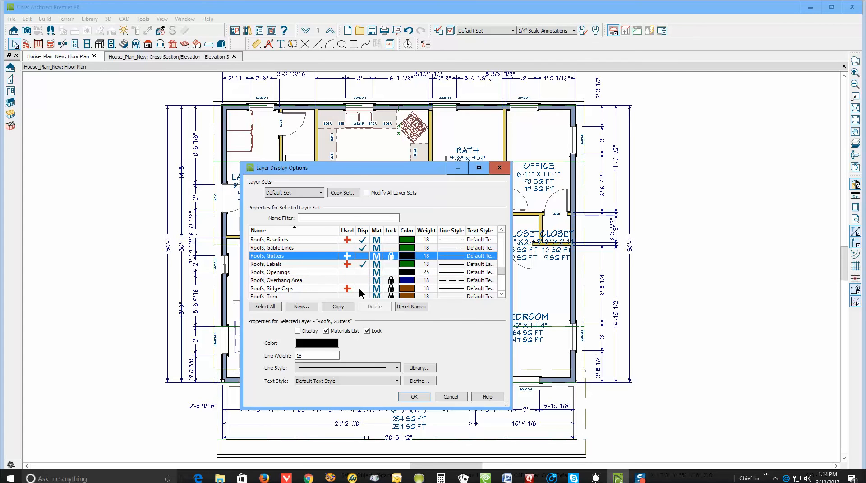
left_click(364, 248)
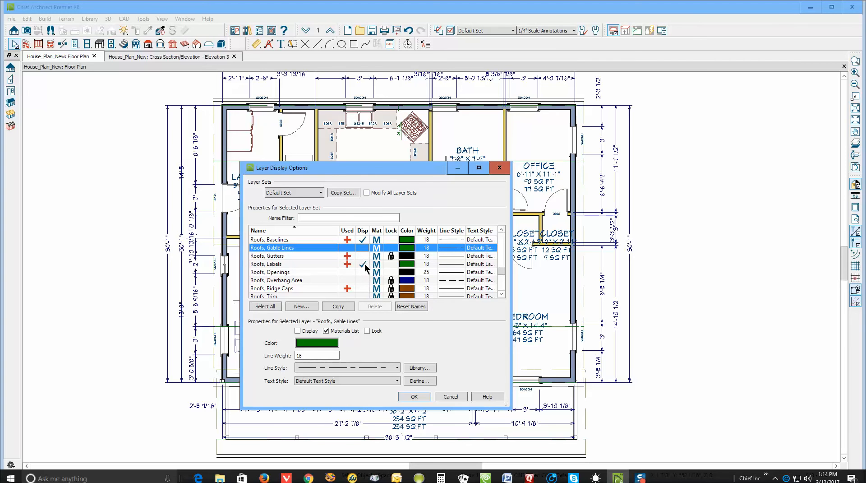
left_click(364, 264)
left_click(414, 397)
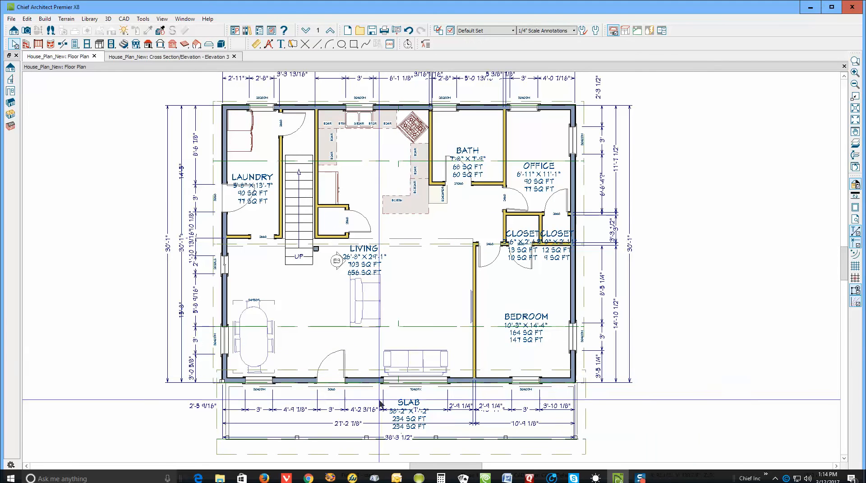
- Move the overall 38'-3 1/2" dimension line along the porch outward, clear of the porch roof's baseline
left_click(298, 447)
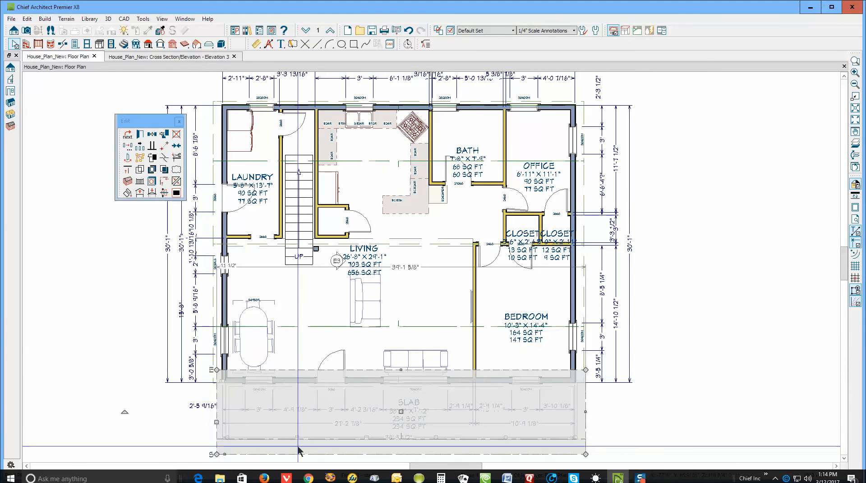
left_click(370, 460)
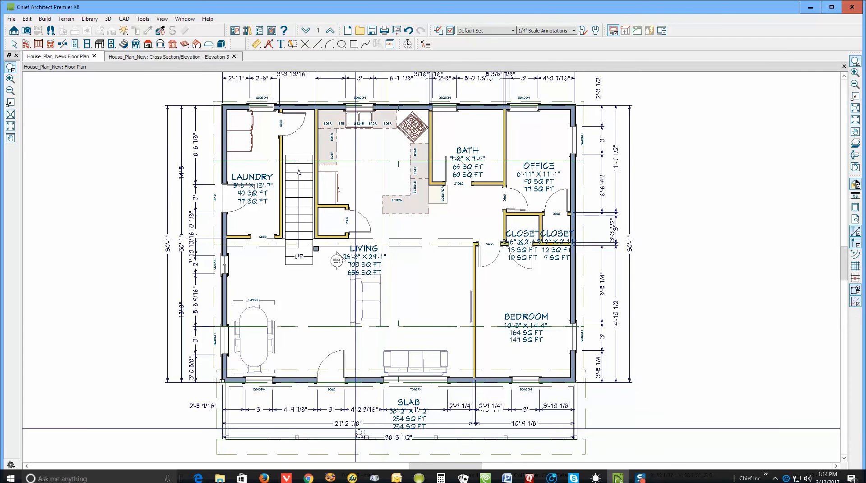
left_click_drag(349, 413, 433, 465)
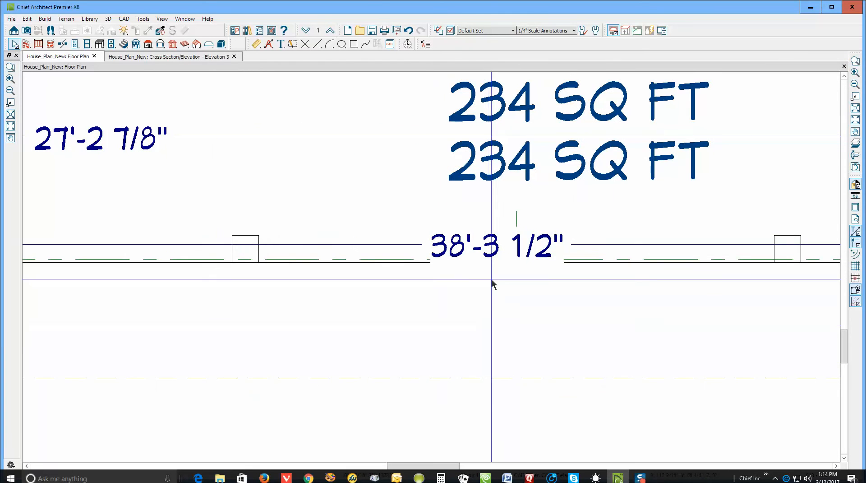
left_click(425, 238)
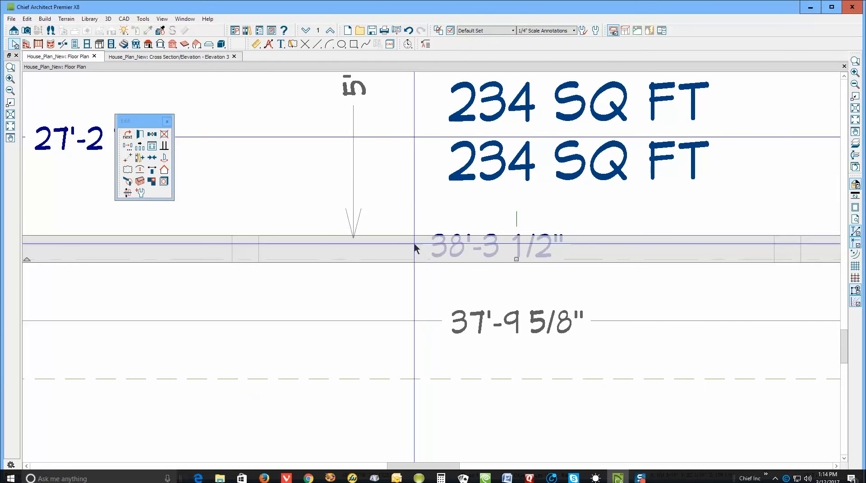
key("Escape")
left_click(402, 247)
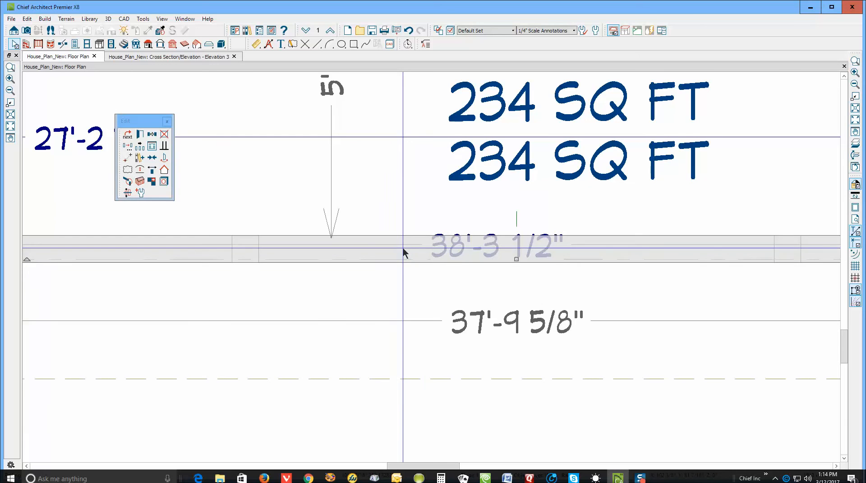
key("Tab")
left_click_drag(404, 243, 411, 305)
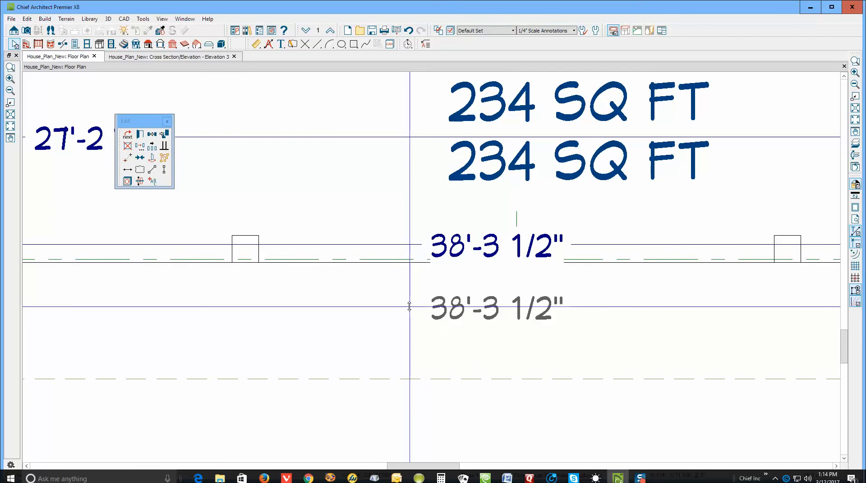
key("Escape")
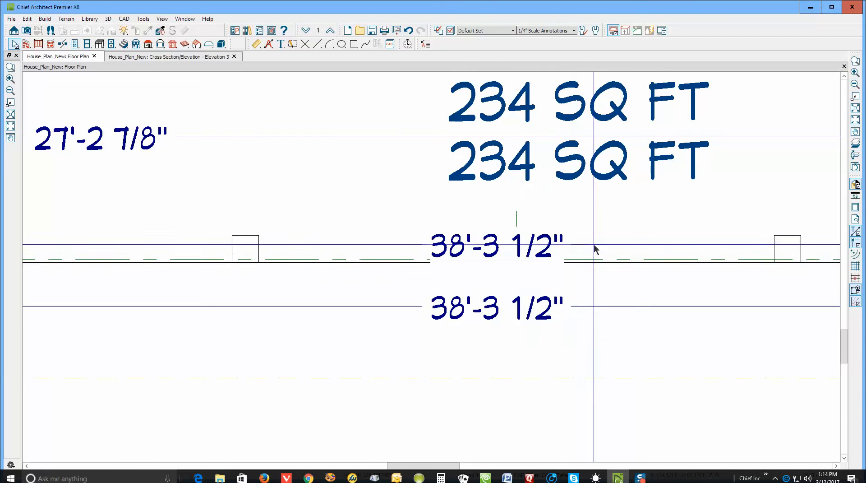
- Delete the duplicate 38'-3 1/2" dimension line over the porch railing, turning Auto Refresh Dimensions off
left_click(594, 247)
key("Tab")
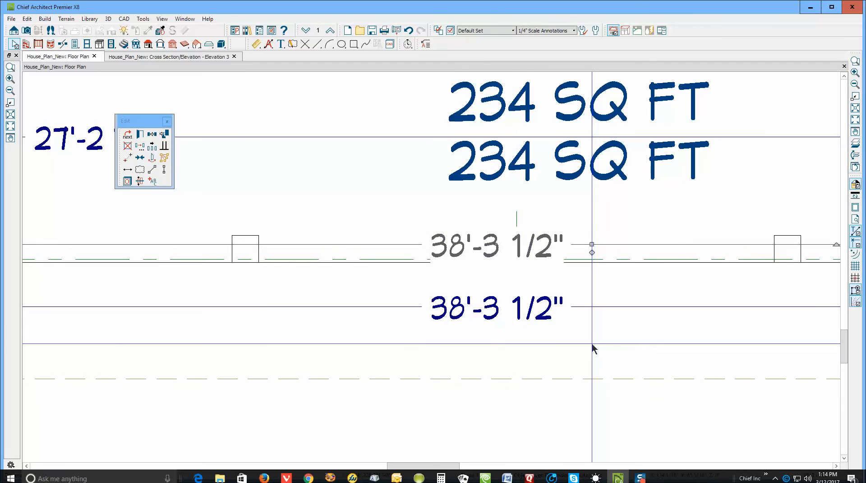
key("Delete")
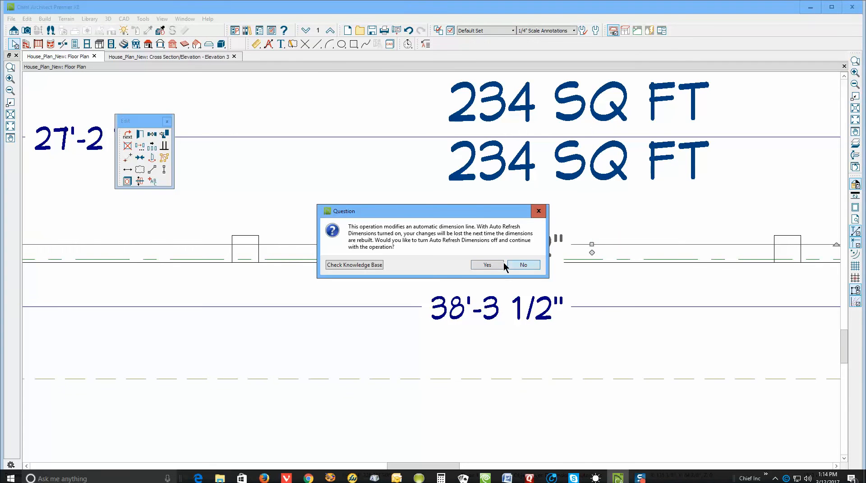
left_click(486, 266)
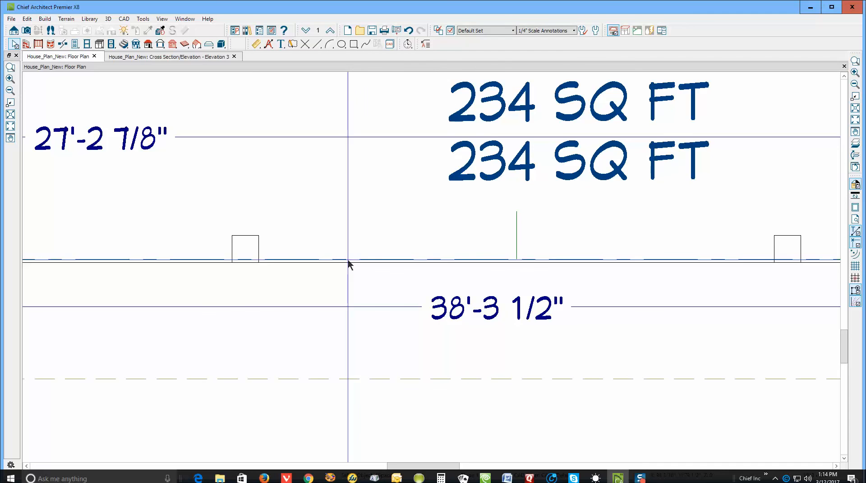
scroll(348, 264, "down", 6)
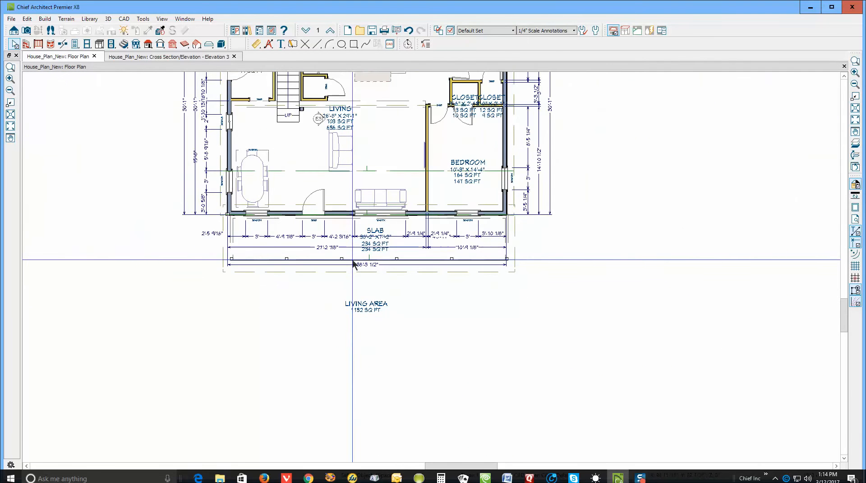
- Extend the front lower roof plane outward and set its eave 6" beyond the front wall line
scroll(467, 176, "up", 5)
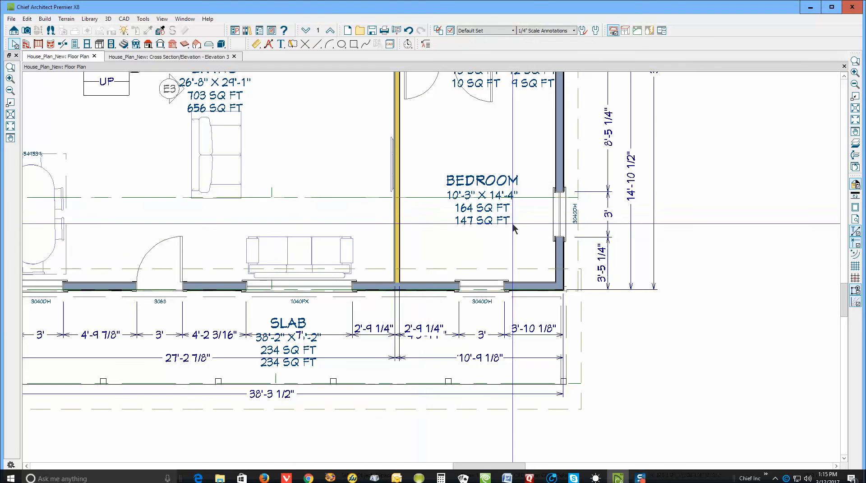
left_click(578, 253)
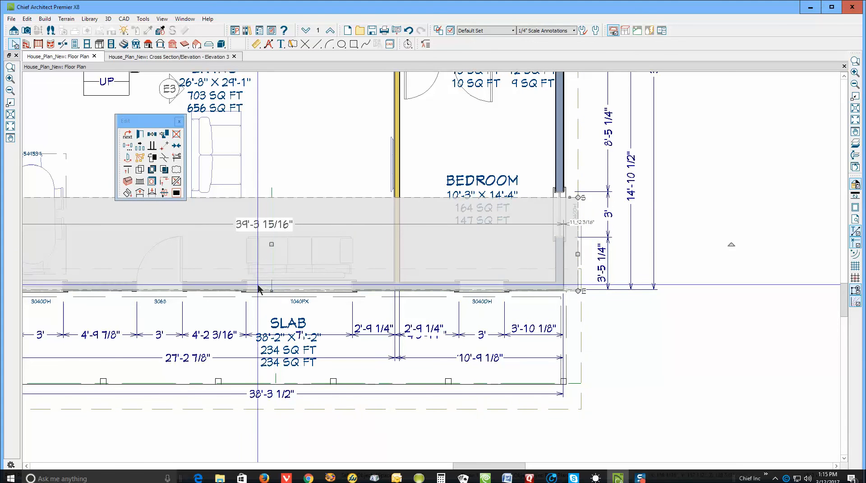
scroll(373, 296, "down", 3)
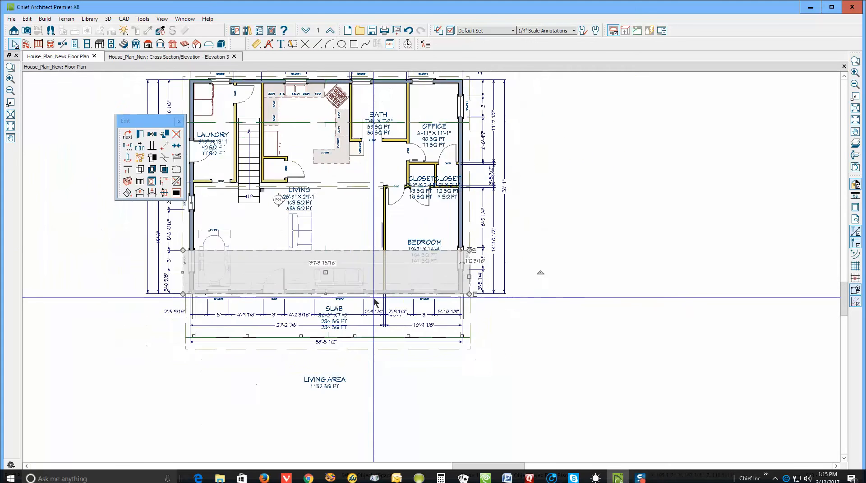
scroll(416, 95, "up", 3)
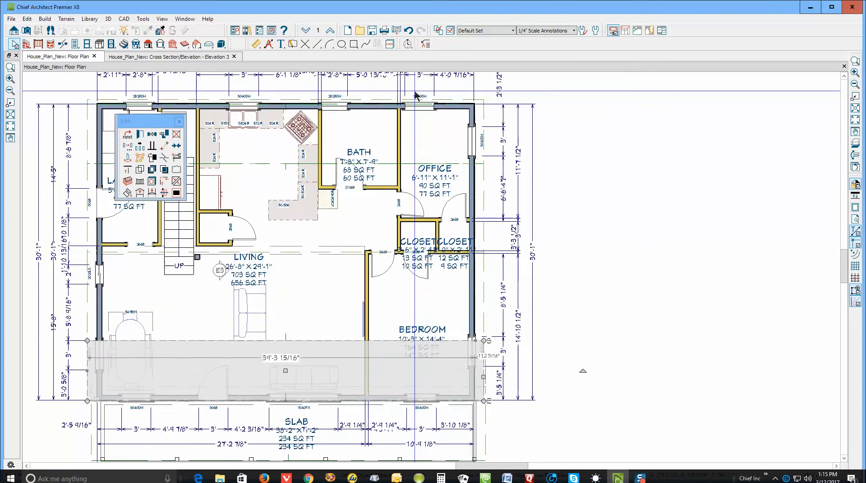
scroll(474, 402, "up", 3)
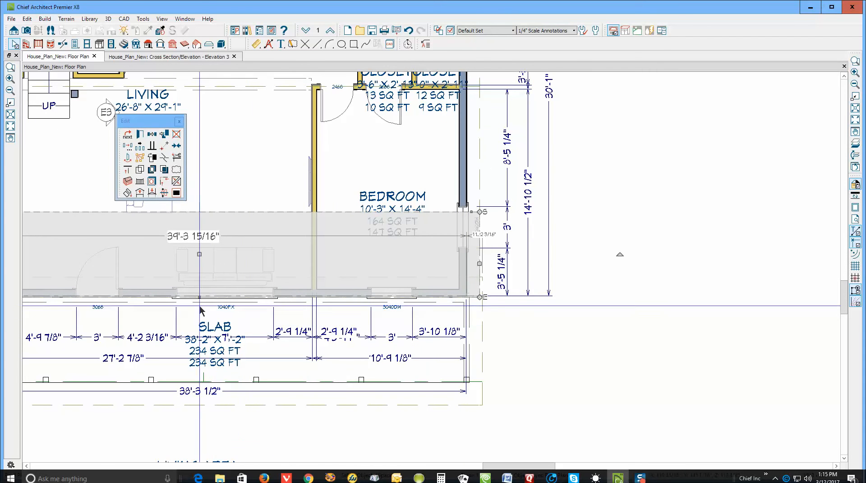
left_click_drag(197, 301, 199, 319)
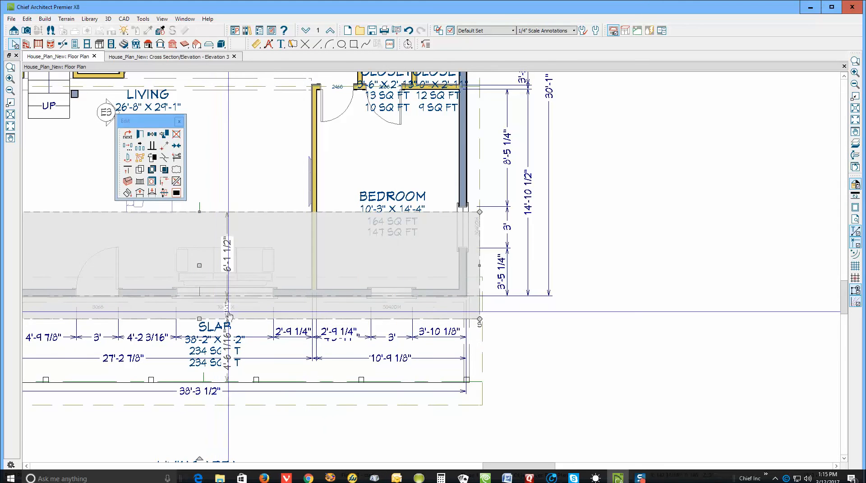
left_click(227, 309)
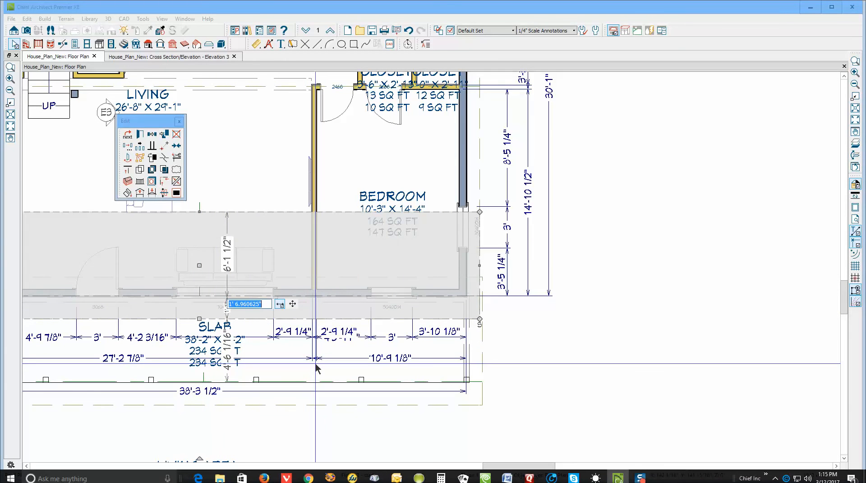
type("6")
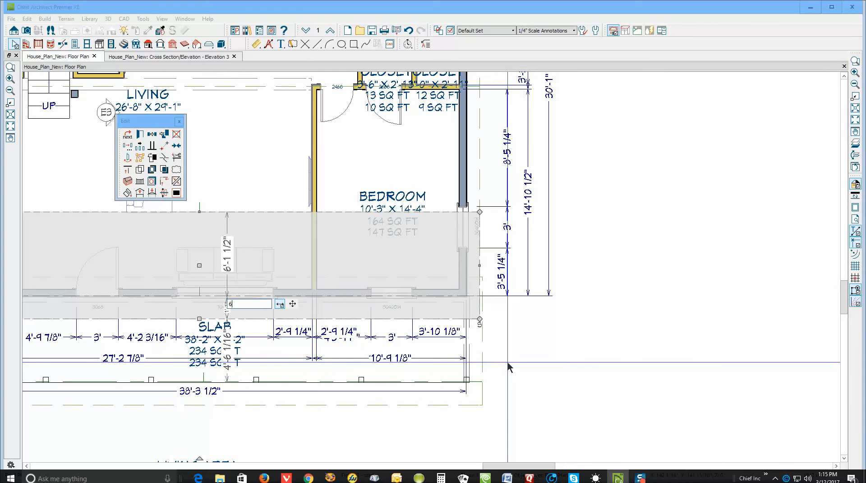
key("Return")
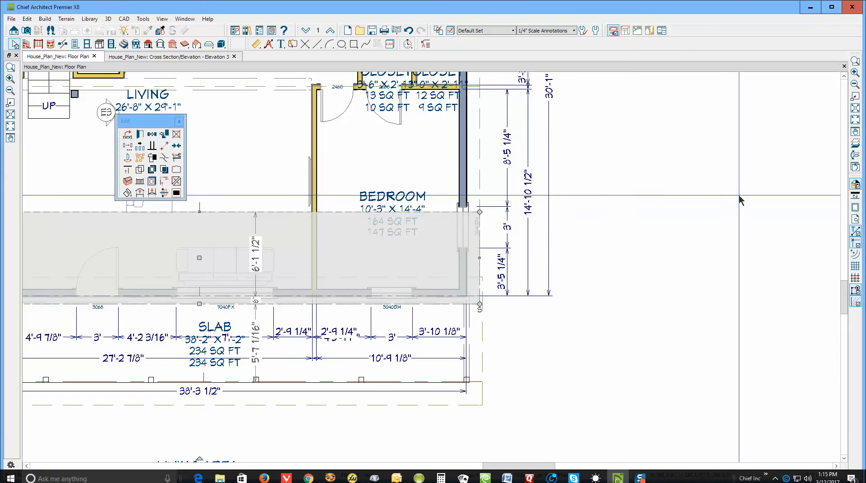
- Check the rear lower roof plane's eave distance beyond its baseline at the bath window
left_click(857, 111)
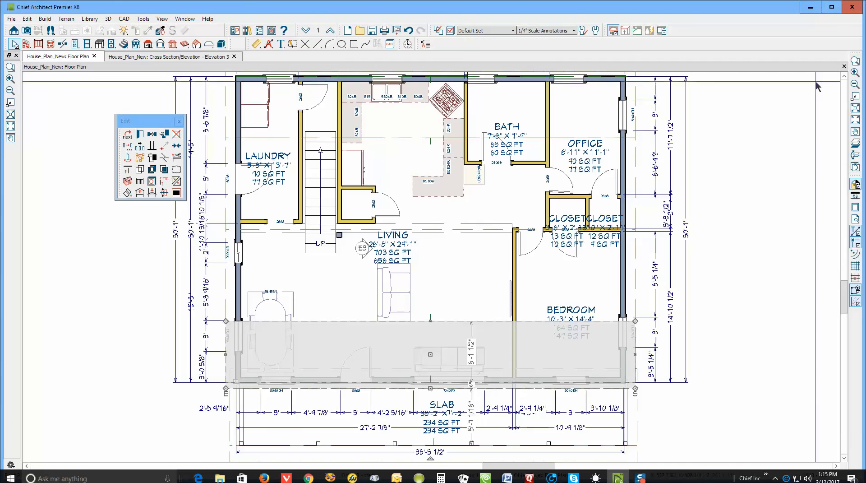
left_click(856, 83)
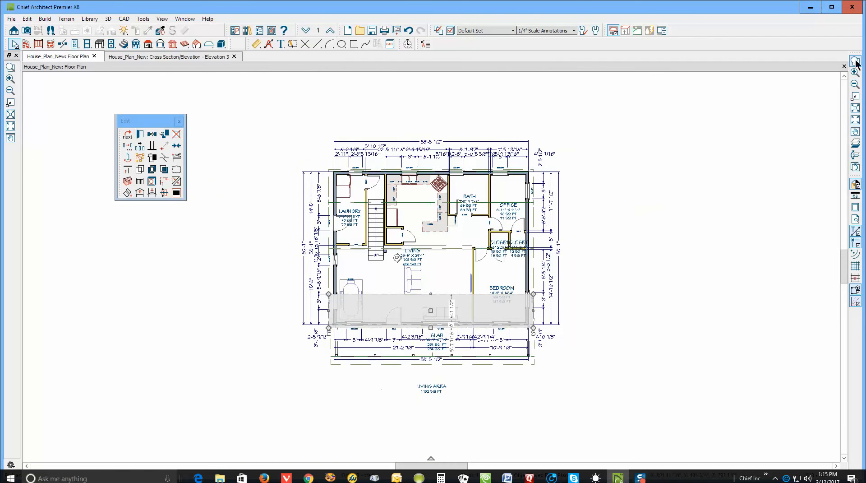
left_click(856, 61)
left_click_drag(424, 161, 486, 184)
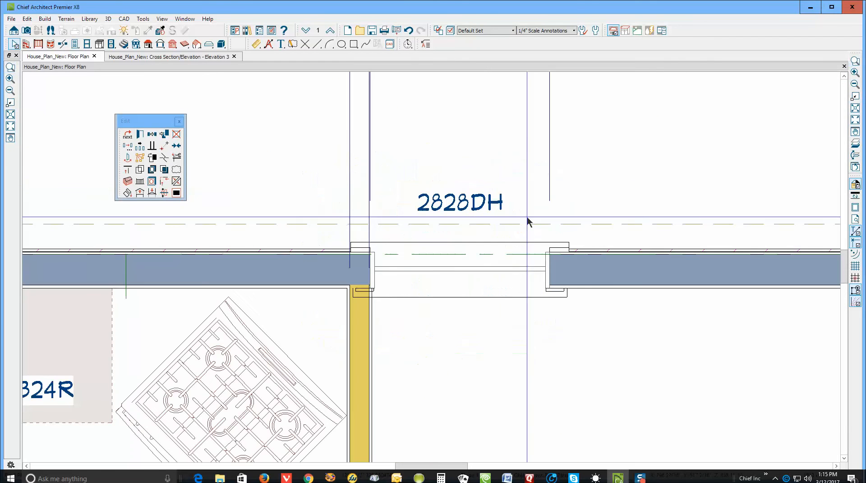
left_click(586, 225)
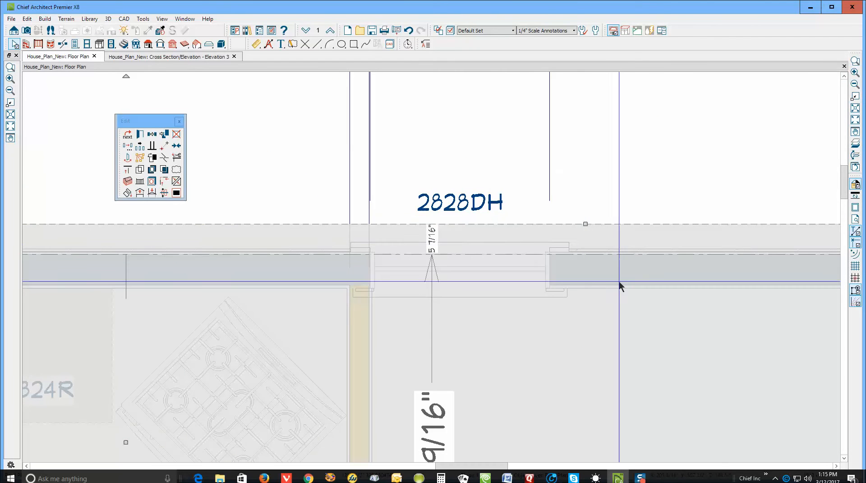
left_click(431, 235)
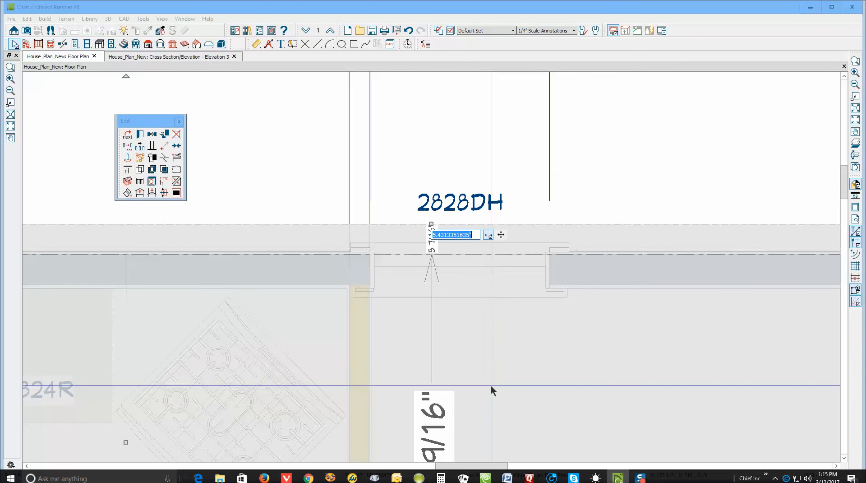
key("Return")
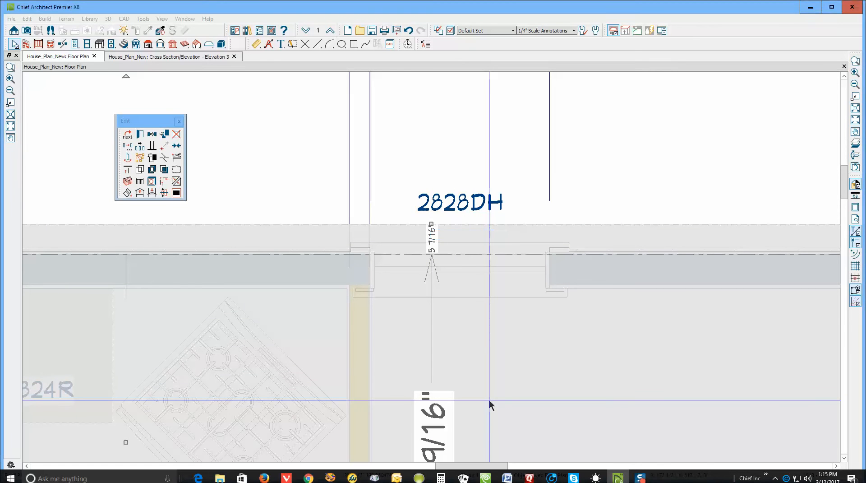
scroll(487, 386, "down", 5)
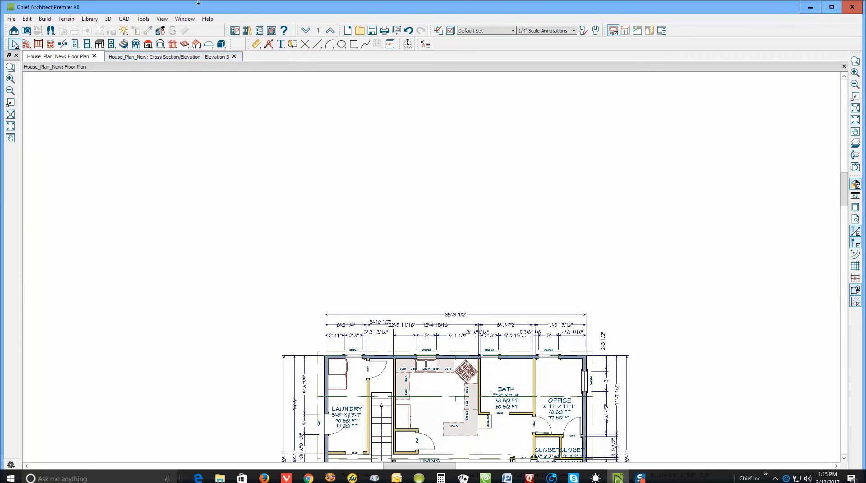
- On the second floor, turn the rear bedroom's bed around and place its headboard against the hallway wall, clear of the low roof
left_click(330, 30)
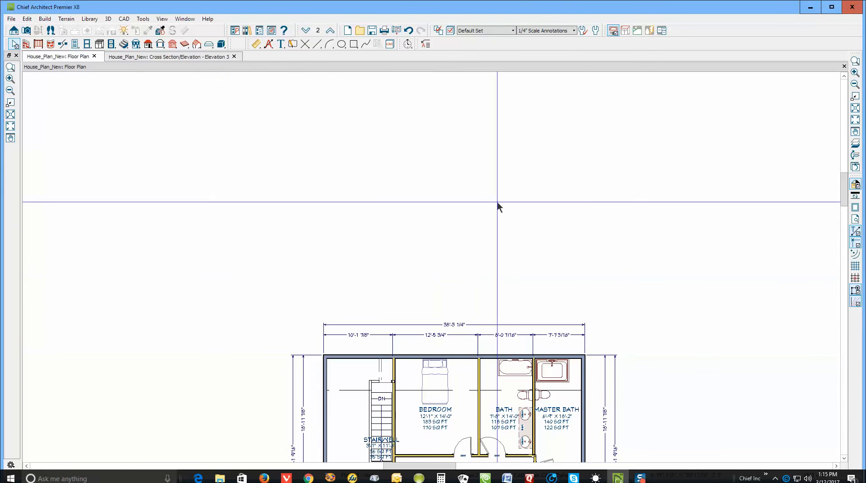
left_click(855, 119)
scroll(406, 151, "up", 2)
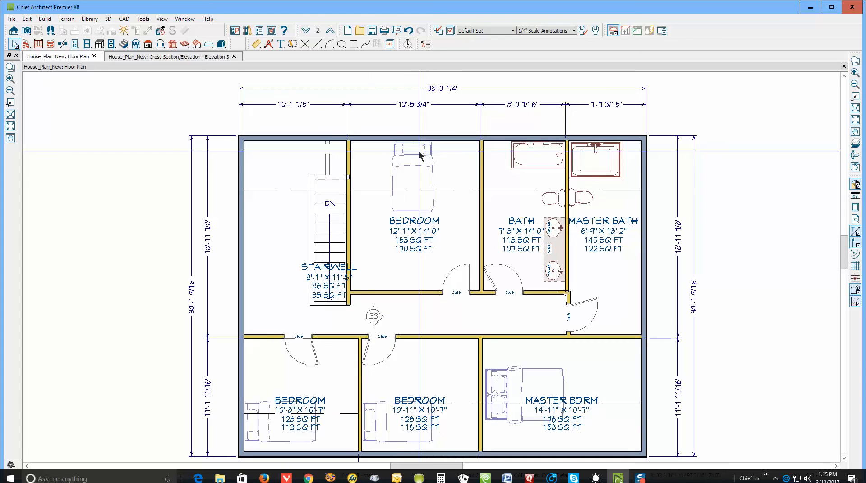
left_click(426, 170)
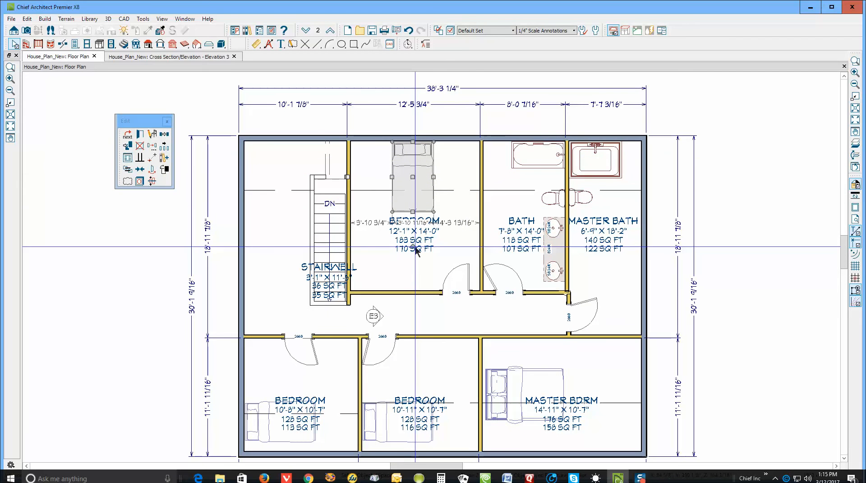
left_click_drag(414, 246, 480, 180)
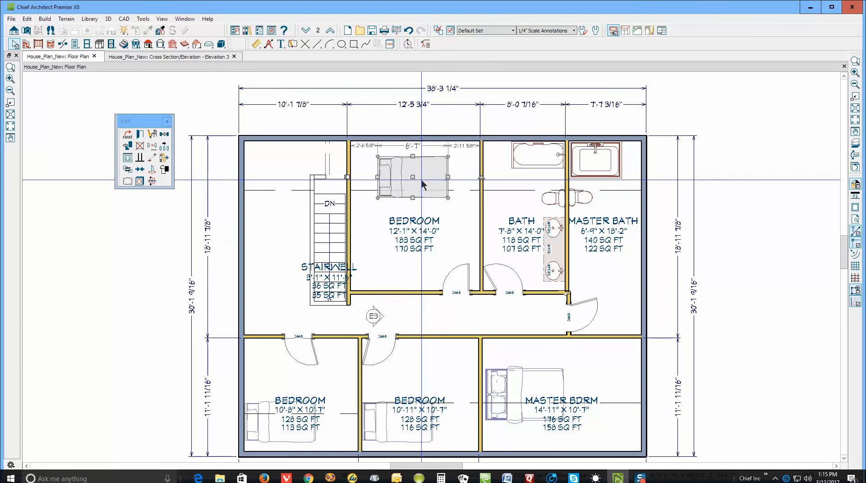
left_click_drag(412, 175, 397, 232)
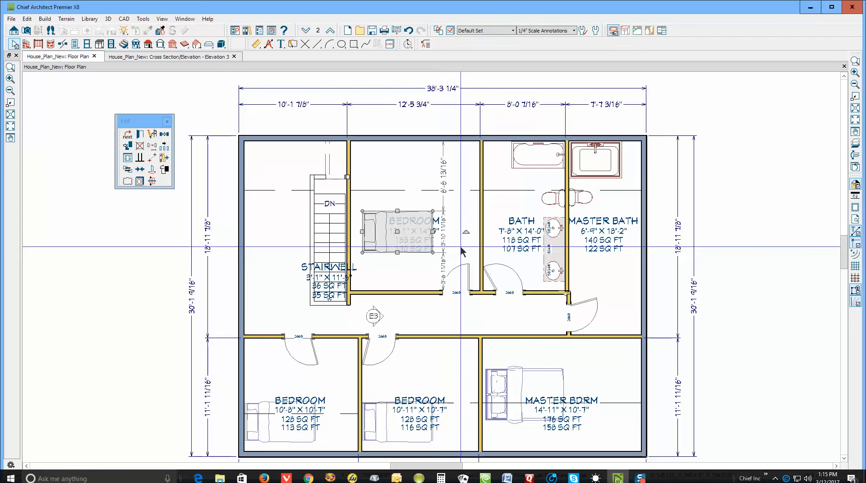
left_click_drag(467, 235, 396, 178)
left_click_drag(398, 231, 398, 261)
key("Escape")
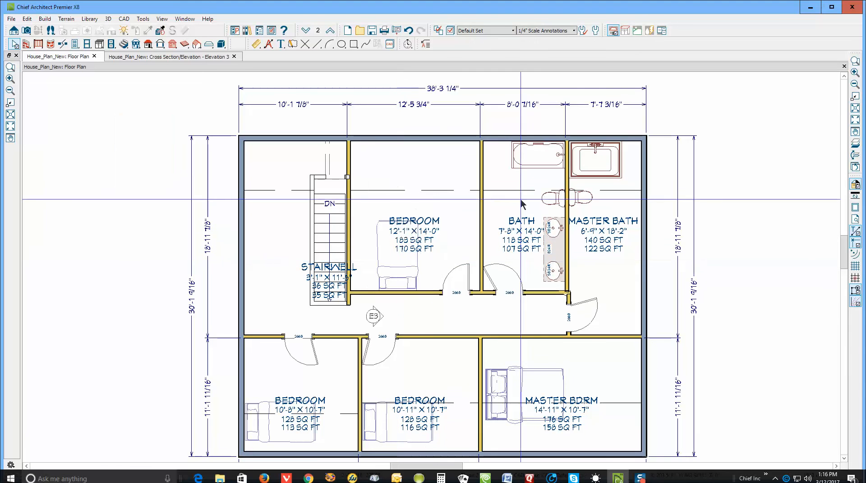
- Rotate the tub in the second-floor Bath 90° and place it along the bedroom partition, away from the rear exterior wall
left_click(536, 168)
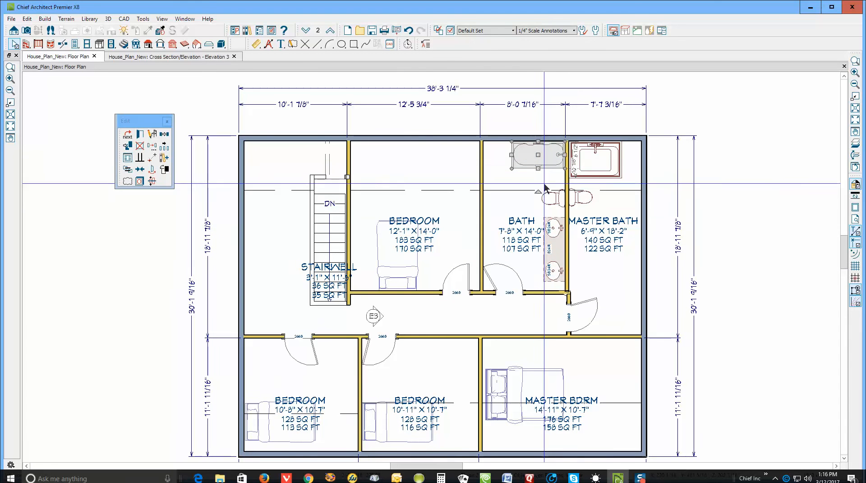
left_click_drag(545, 186, 596, 157)
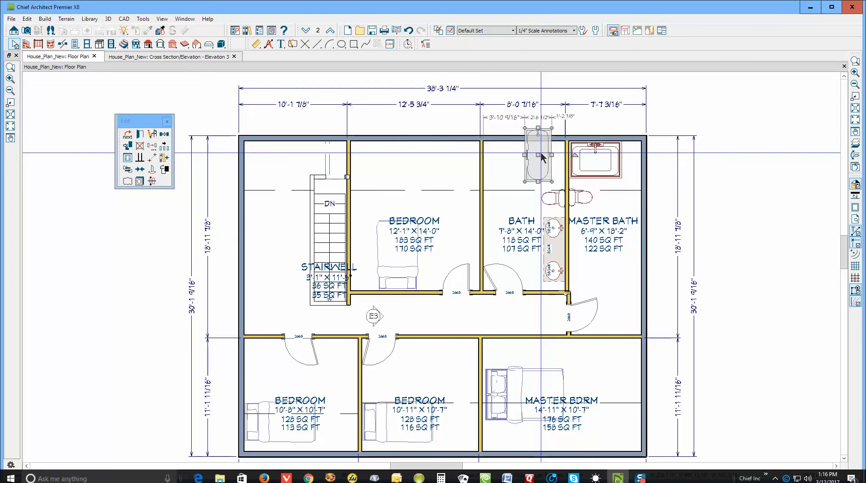
left_click_drag(541, 154, 496, 183)
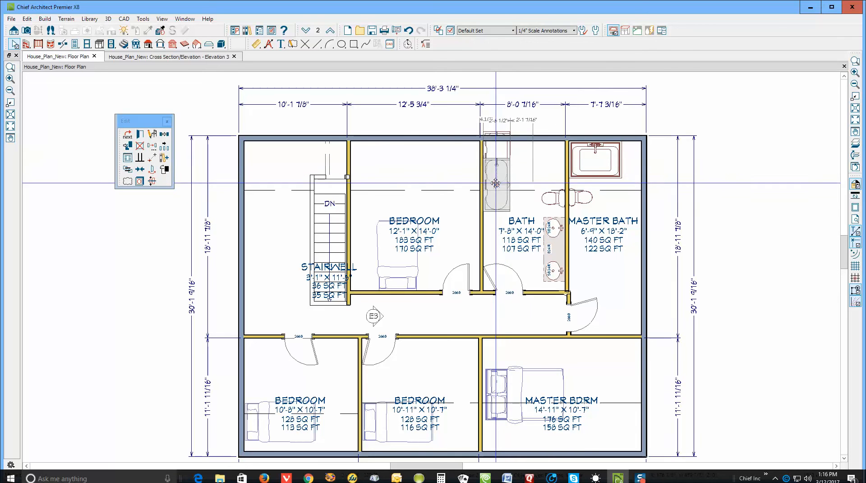
key("Escape")
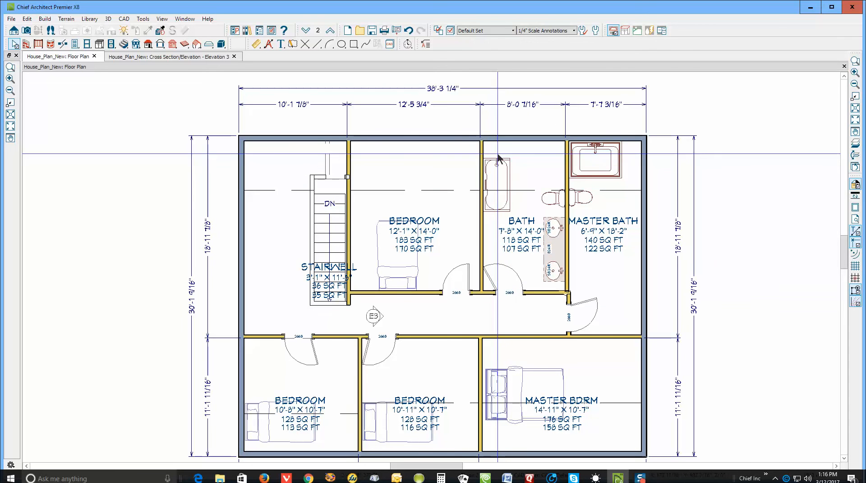
- Move the Master Bath tub inward from the rear wall and create a cross-section view through the room, facing the side wall
left_click(607, 168)
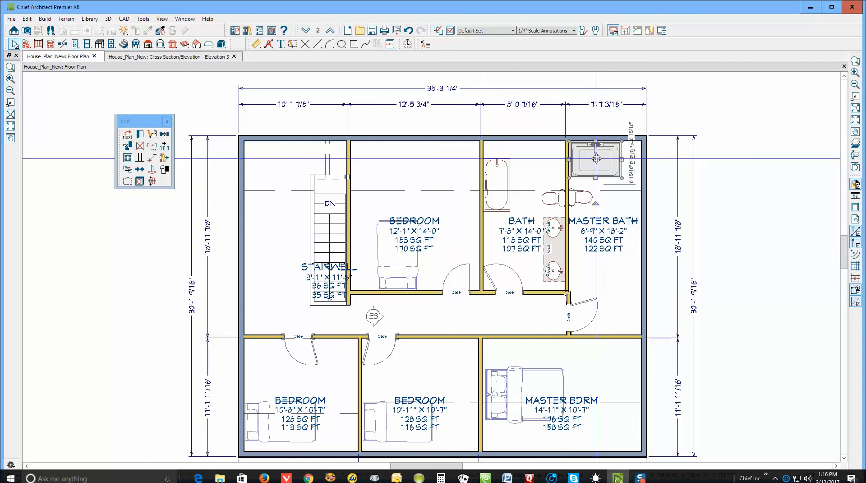
left_click_drag(596, 159, 611, 229)
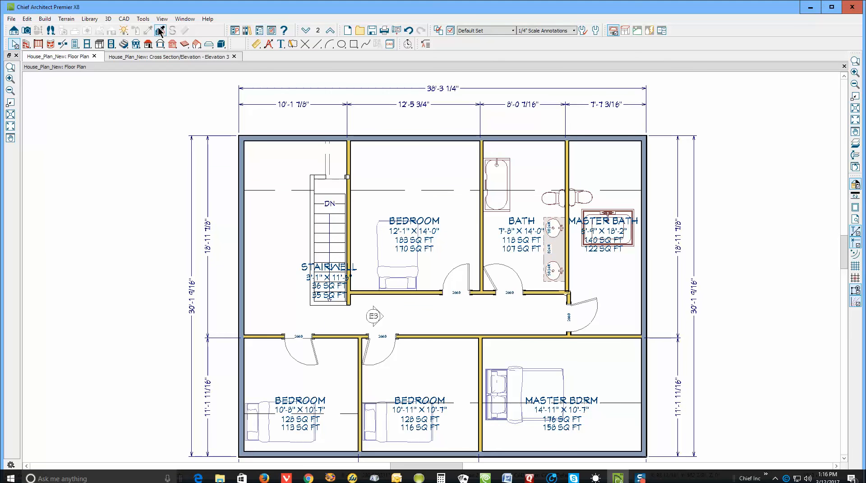
left_click(14, 31)
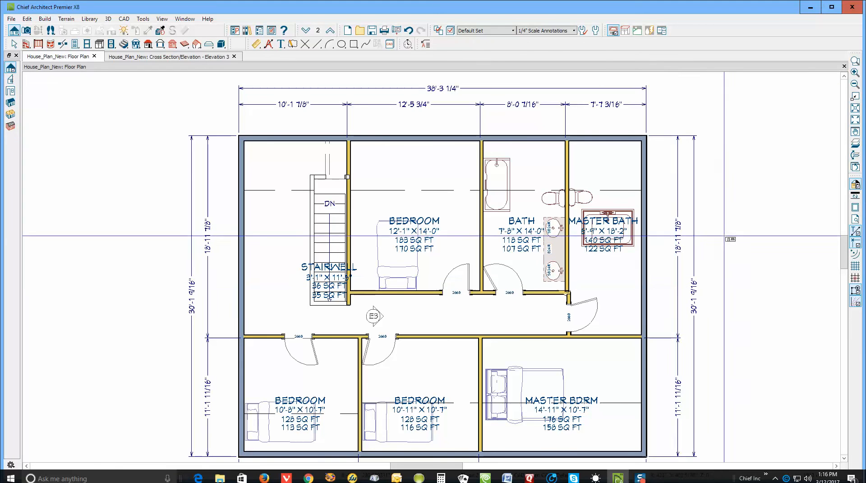
left_click_drag(595, 183, 679, 184)
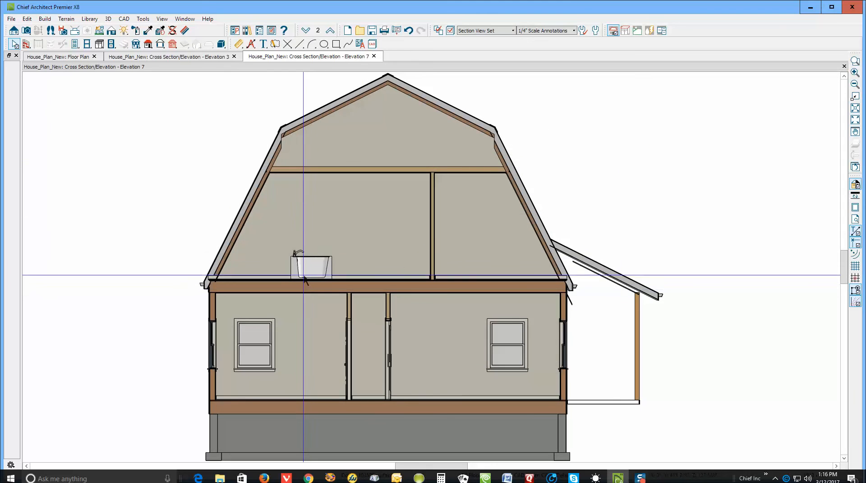
- Slide the tub in the cross-section back toward the rear roof slope, keeping it under the rafters, and close the section view
left_click(298, 263)
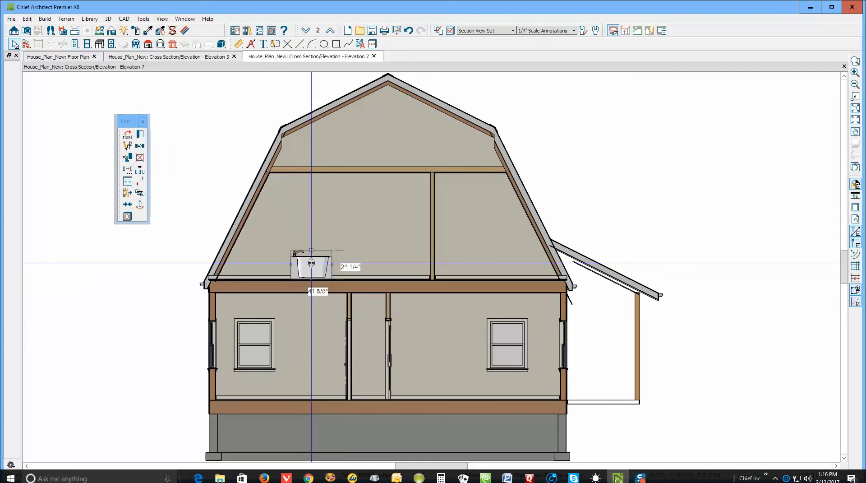
left_click_drag(296, 263, 253, 261)
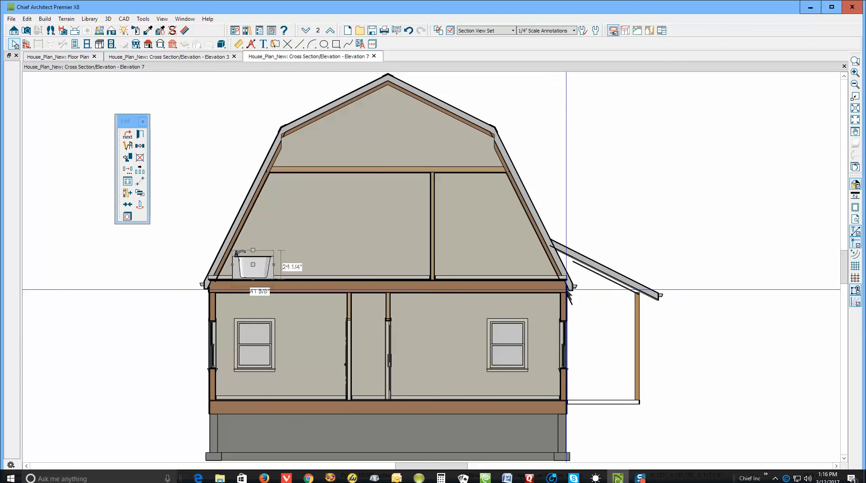
left_click(597, 213)
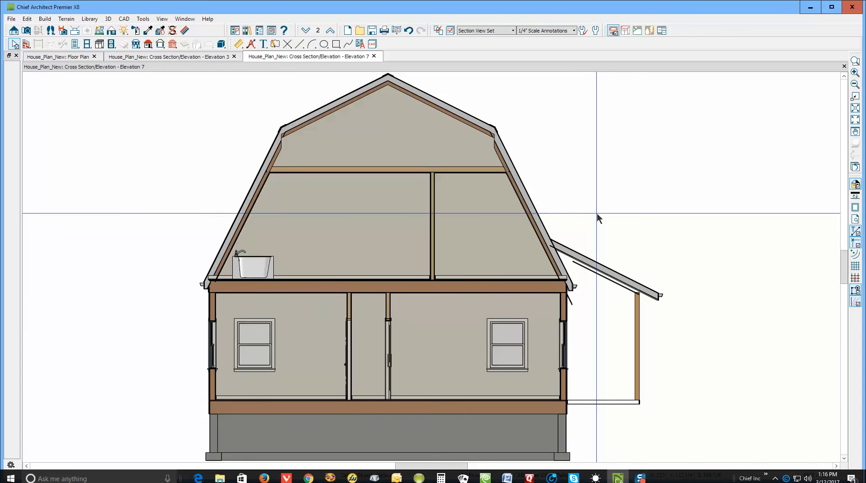
left_click(845, 66)
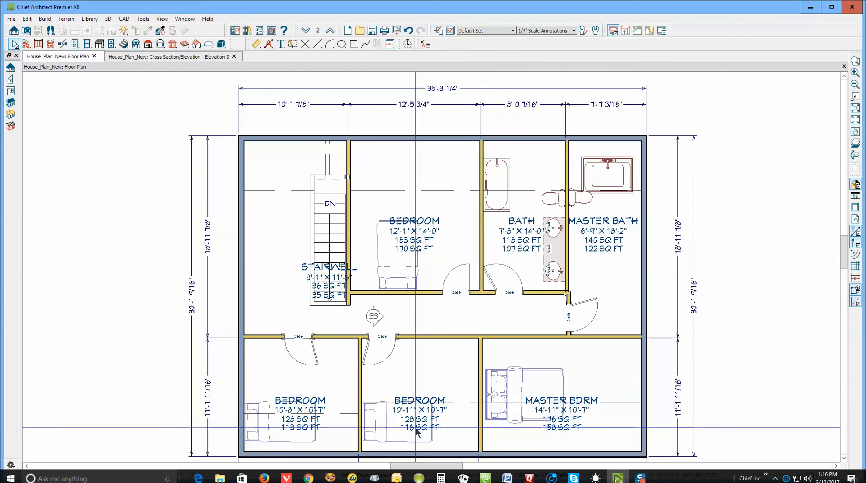
- Rotate the bed in the front corner bedroom below the stairwell 90° and place its headboard against the hallway wall
left_click(277, 434)
left_click_drag(277, 434, 283, 451)
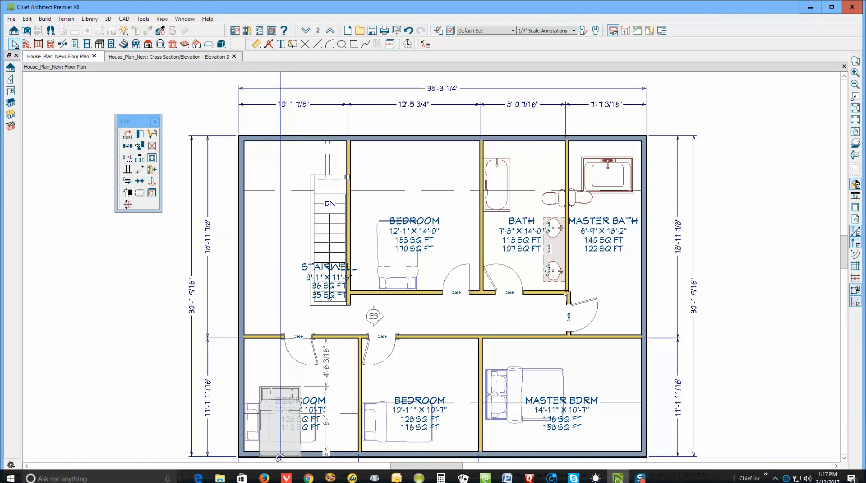
left_click_drag(274, 421, 274, 364)
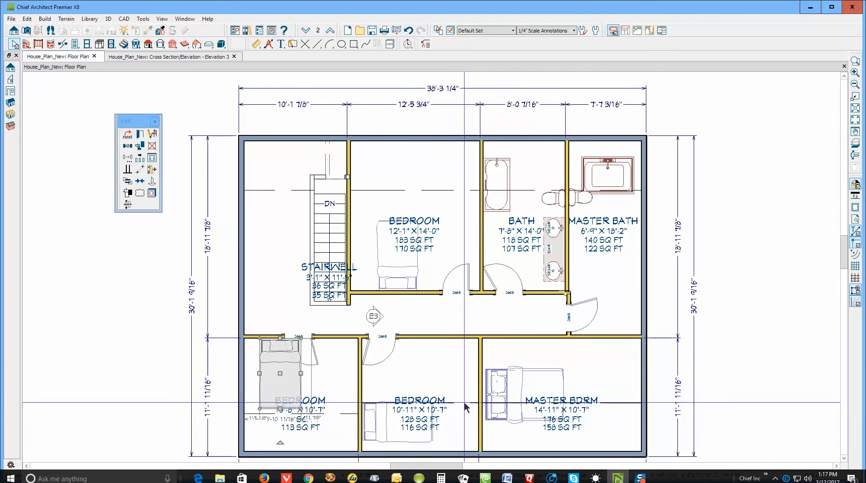
- Rotate the middle front bedroom's bed 90° and place its headboard against the hallway wall, beside the master bedroom partition
left_click(410, 431)
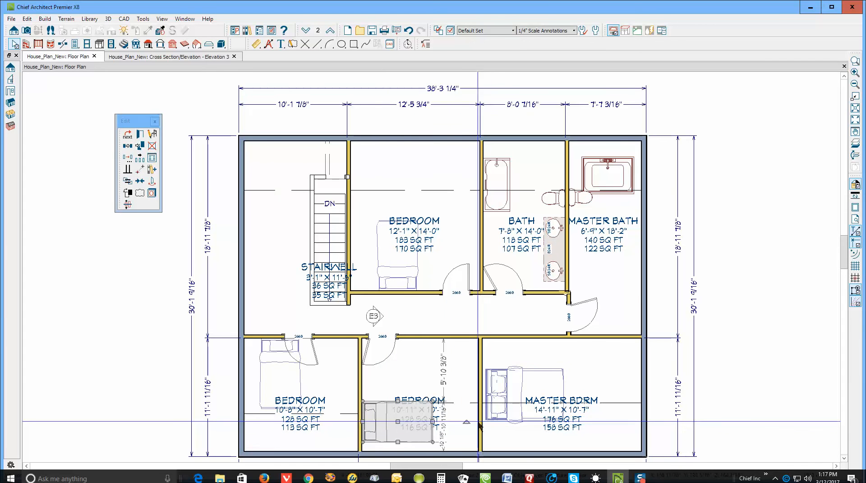
left_click_drag(466, 424, 398, 456)
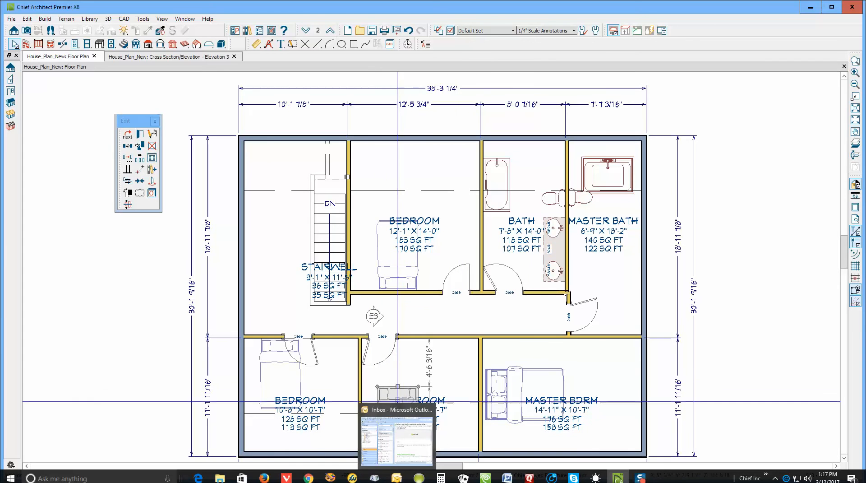
left_click_drag(397, 421, 448, 373)
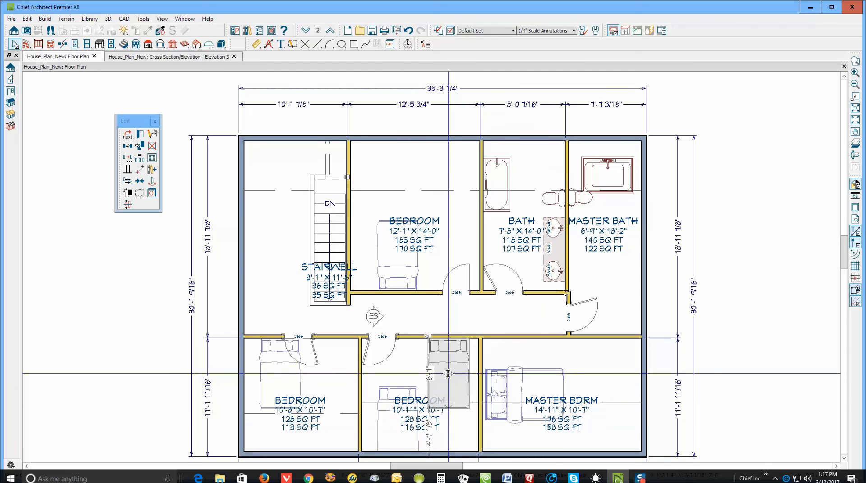
- Rotate the master bedroom's bed 90° and place its headboard against the wall shared with the Master Bath, in the exterior corner
left_click(523, 393)
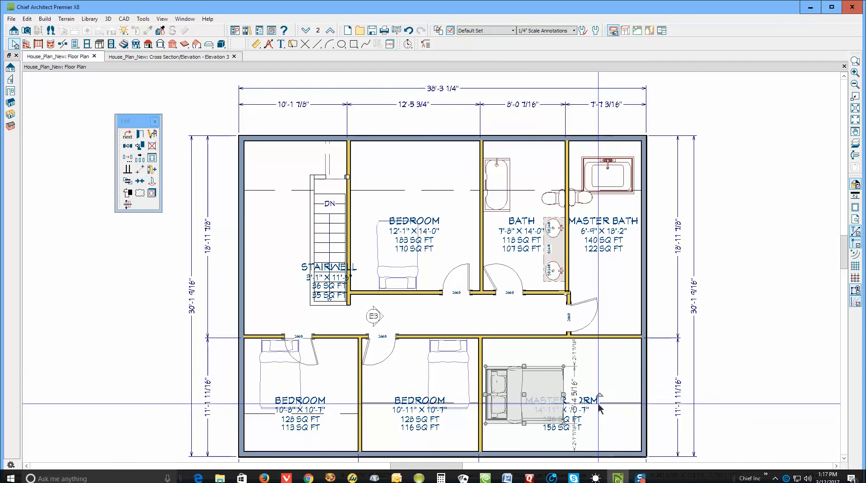
left_click_drag(599, 396, 525, 451)
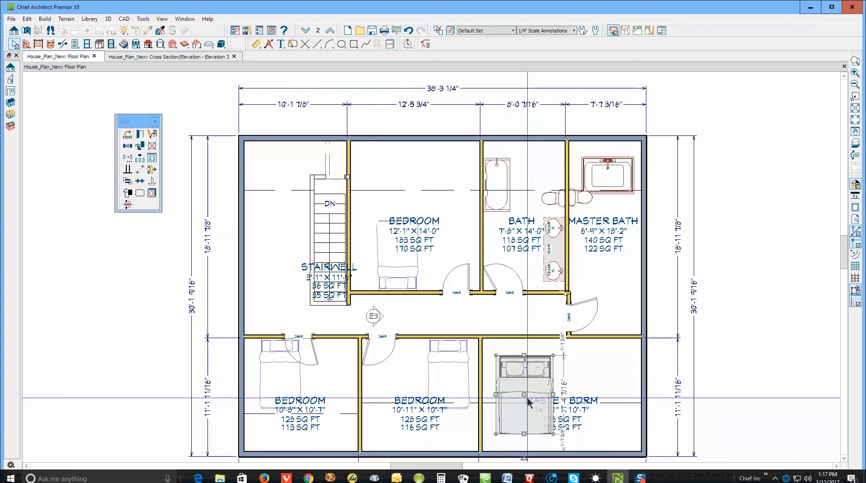
left_click_drag(529, 402, 610, 375)
key("Escape")
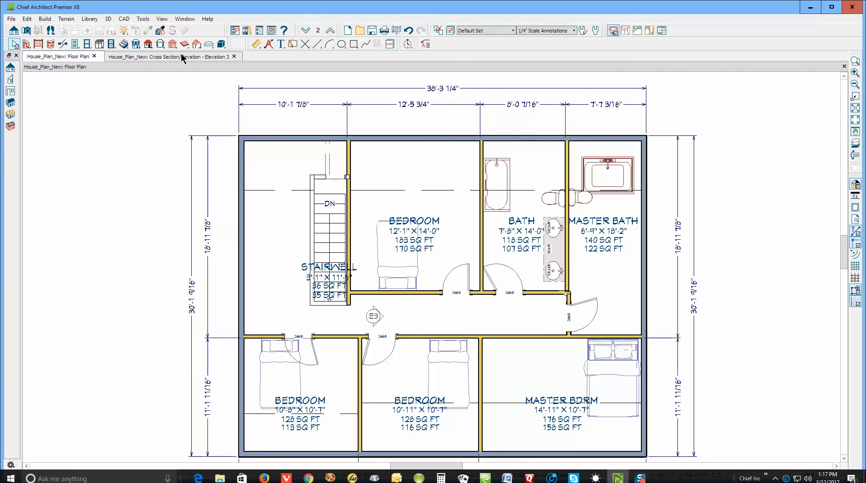
- Create a full camera view across the master bedroom, examine the bed's clearance under the sloped ceiling, and close the view
left_click(26, 31)
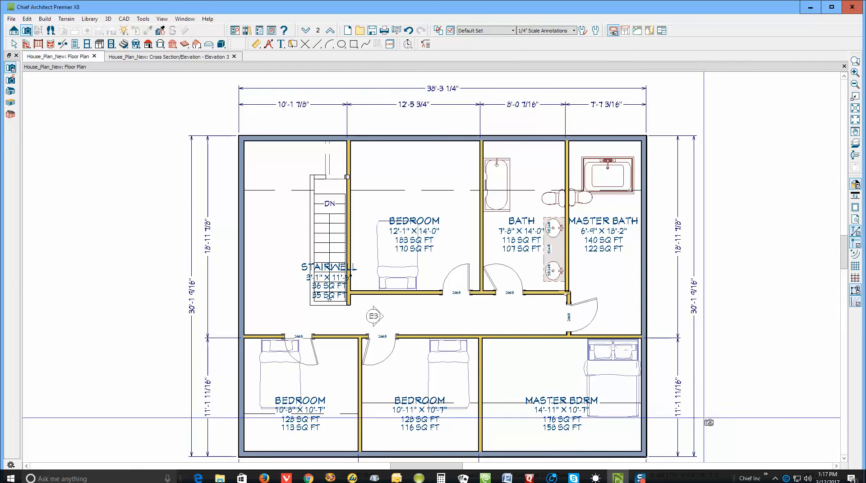
left_click_drag(504, 427, 555, 406)
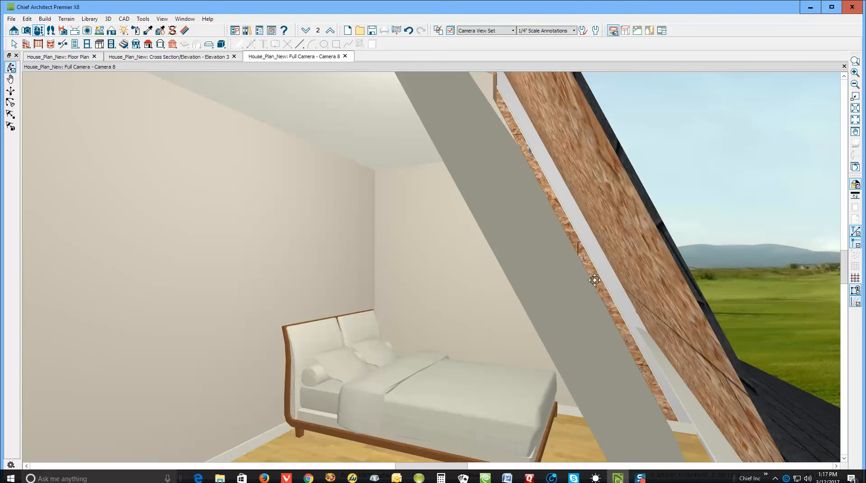
left_click_drag(595, 280, 609, 308)
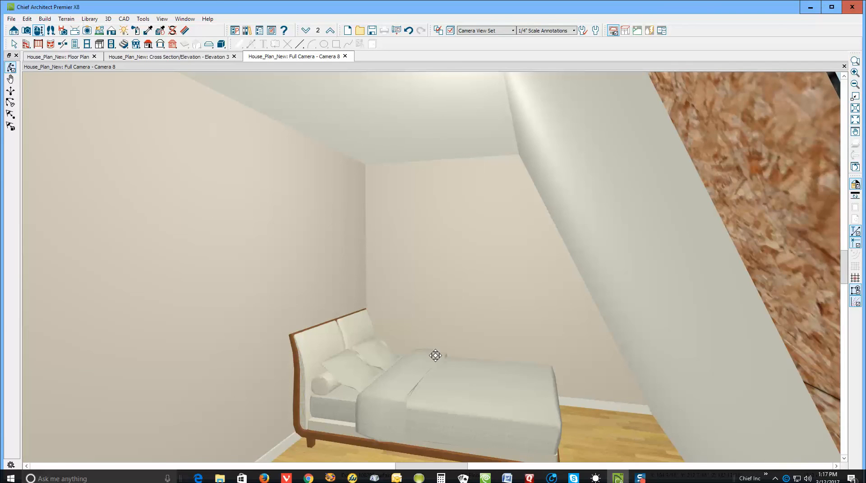
left_click(844, 67)
- Turn the master bedroom's bed so its headboard meets the exterior side wall, and shift it slightly away from the Master Bath wall
left_click(629, 414)
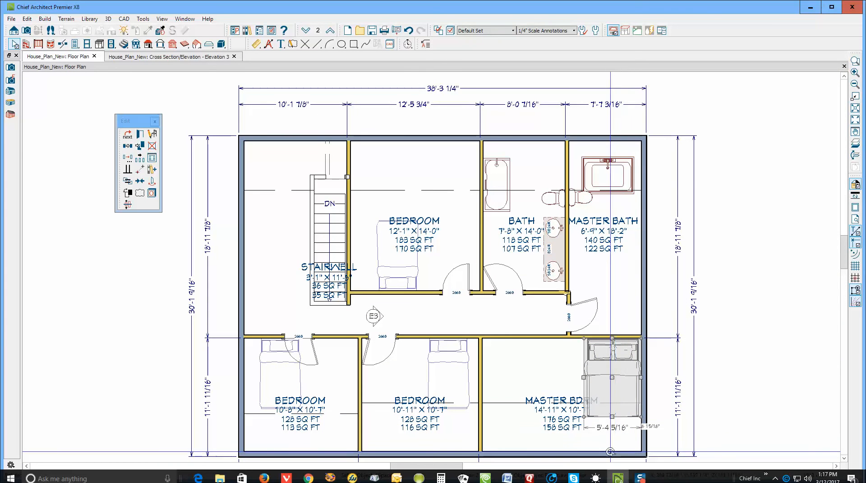
left_click_drag(610, 451, 601, 368)
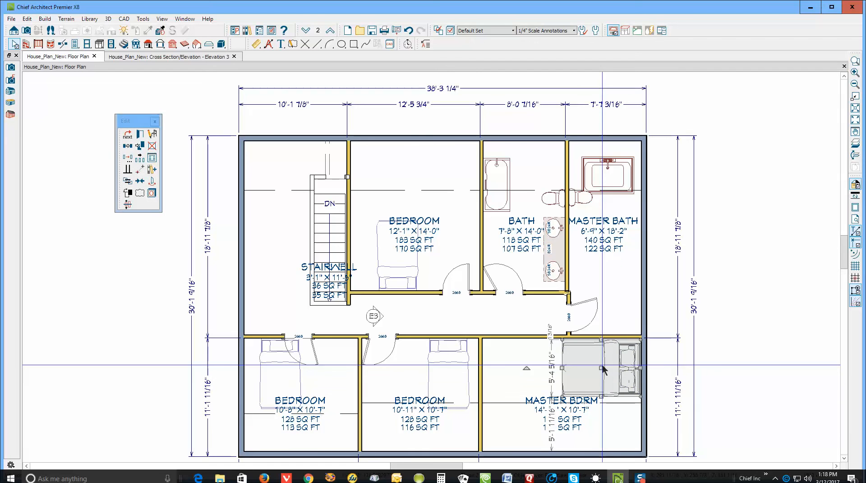
left_click_drag(603, 369, 601, 382)
left_click(483, 459)
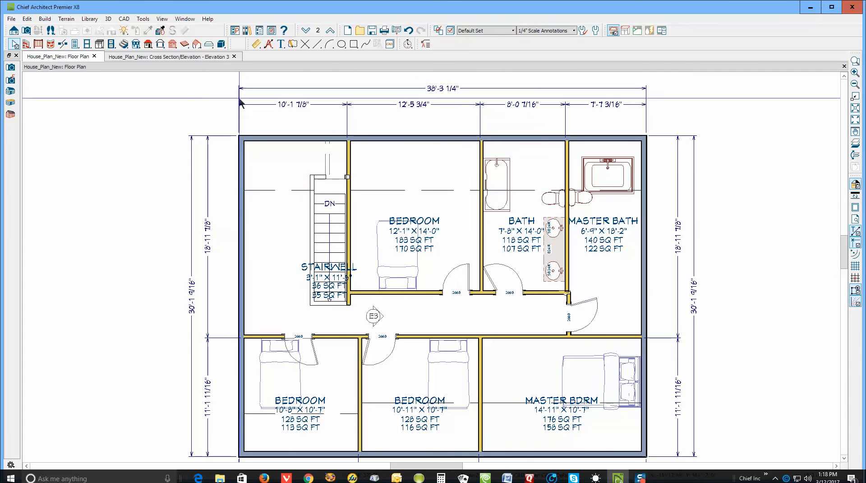
- Find the Ceiling Break Lines layer in the Default Set layer display options and check its display setting and line style
left_click(450, 31)
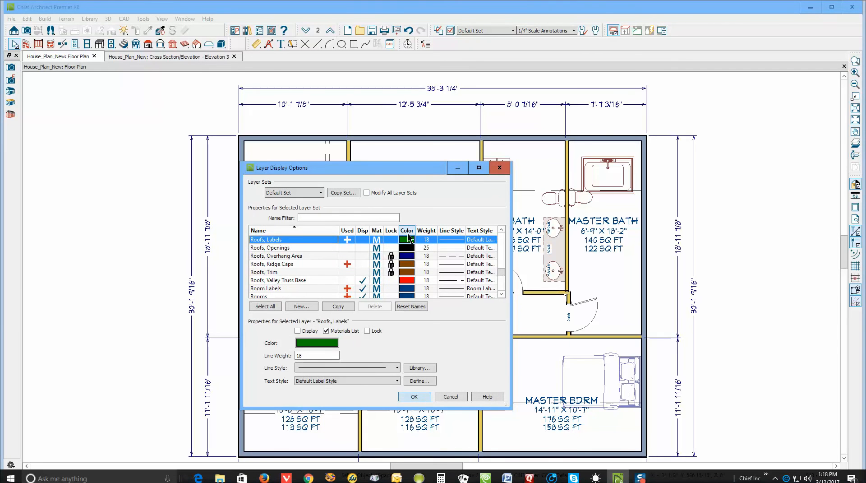
key("c")
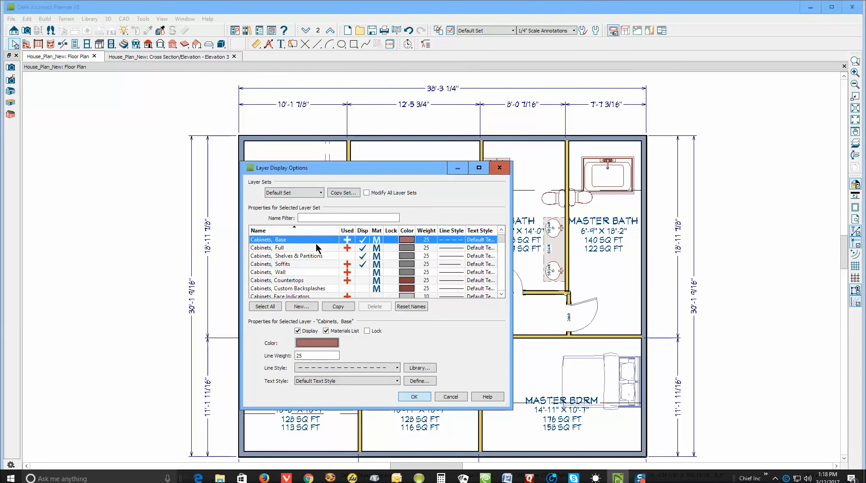
scroll(317, 244, "down", 3)
scroll(324, 256, "down", 2)
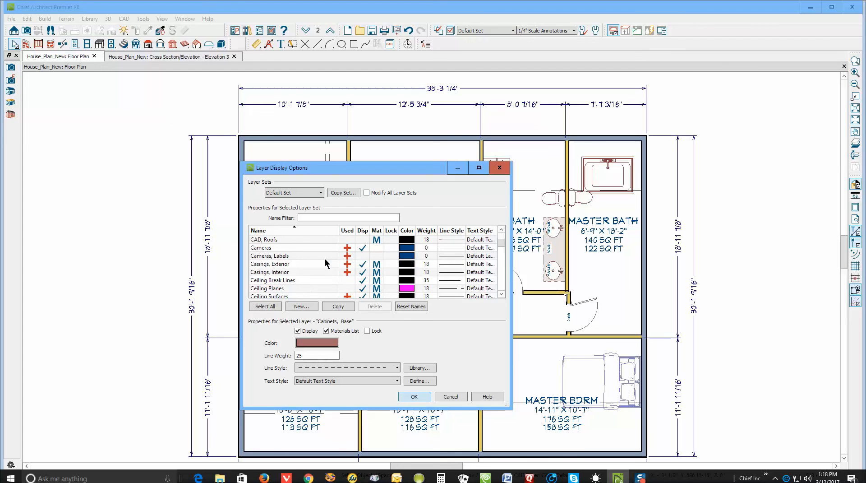
left_click(364, 281)
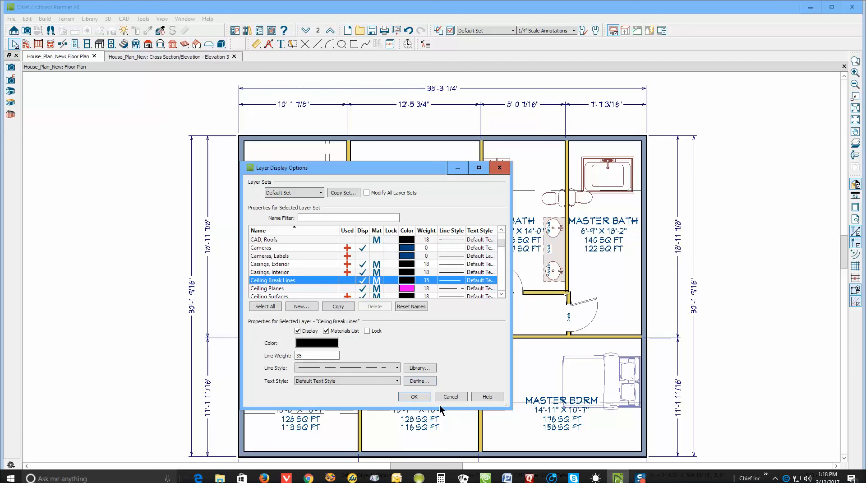
left_click(426, 396)
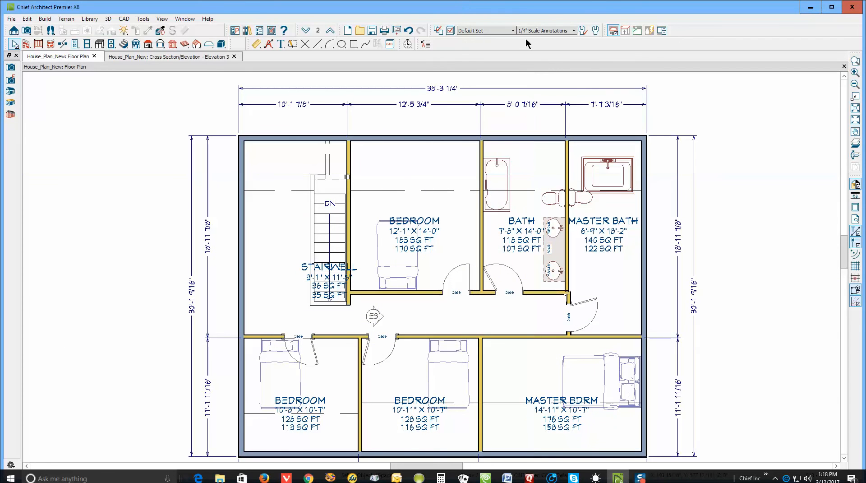
- Create a full cross-section of the house from the master bedroom, examine the sloped roof over the second floor, and close the view
left_click(14, 31)
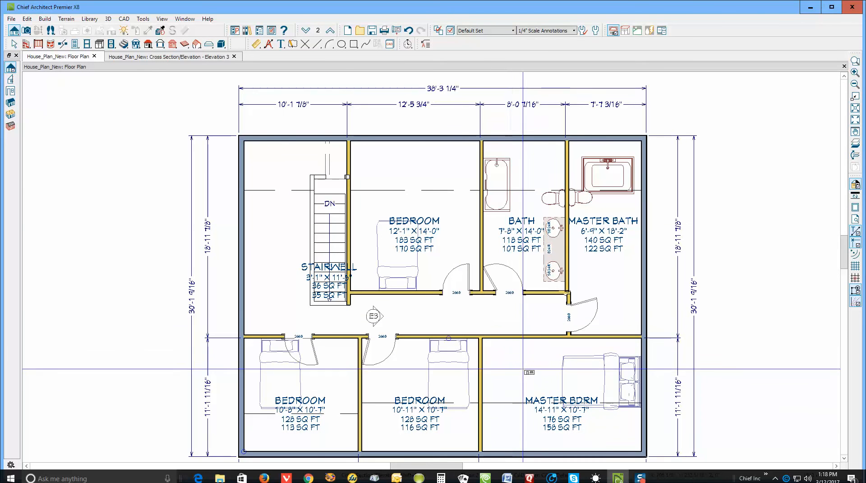
left_click_drag(540, 367, 716, 369)
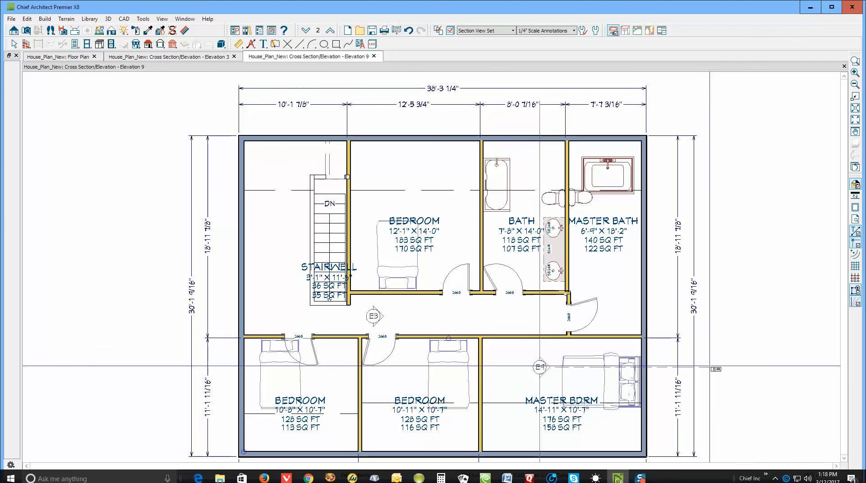
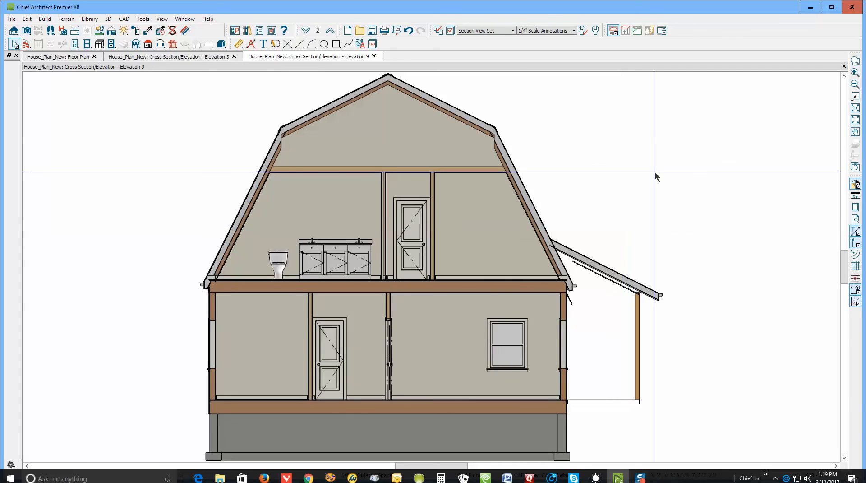
left_click(844, 66)
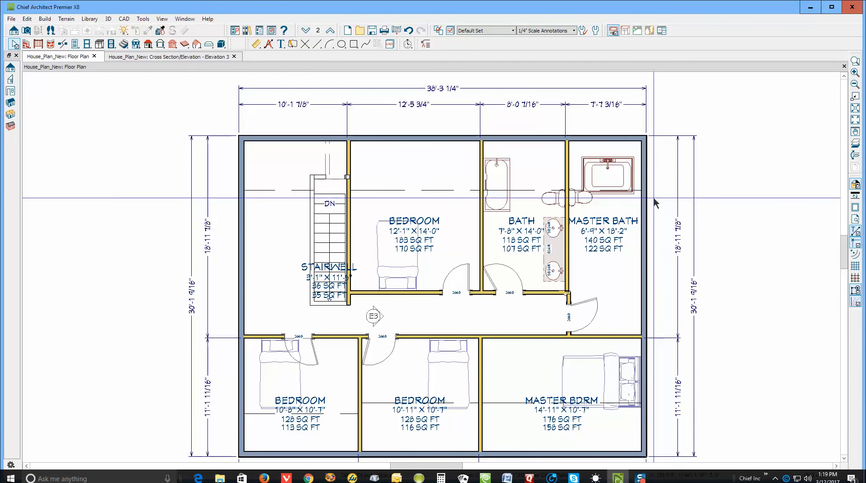
- Create a perspective full overview of the house and set the front porch roof plane's pitch to 4"
left_click(26, 31)
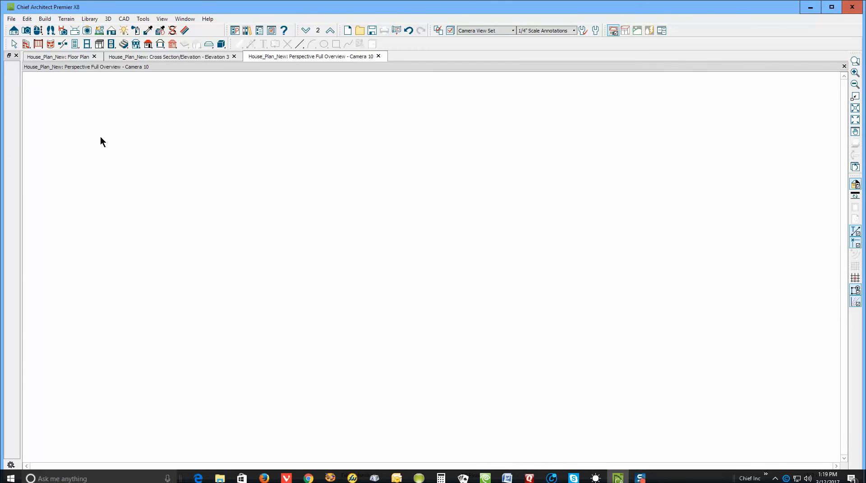
left_click_drag(448, 333, 383, 276)
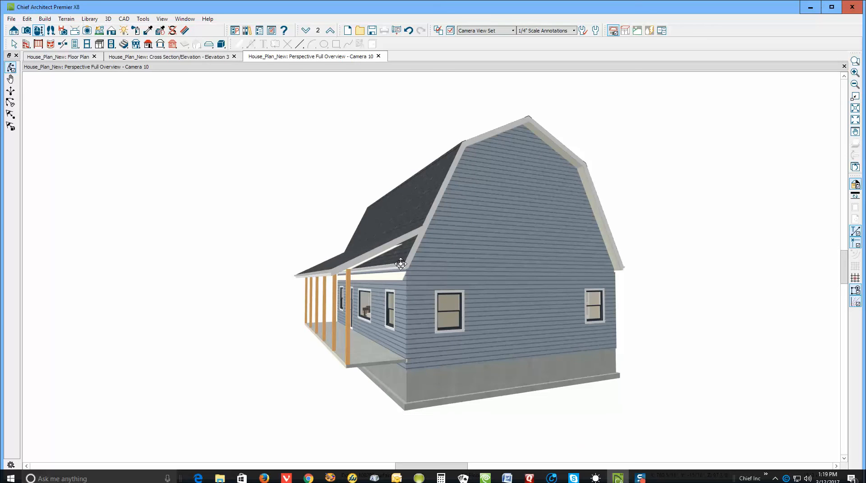
key("space")
left_click(388, 262)
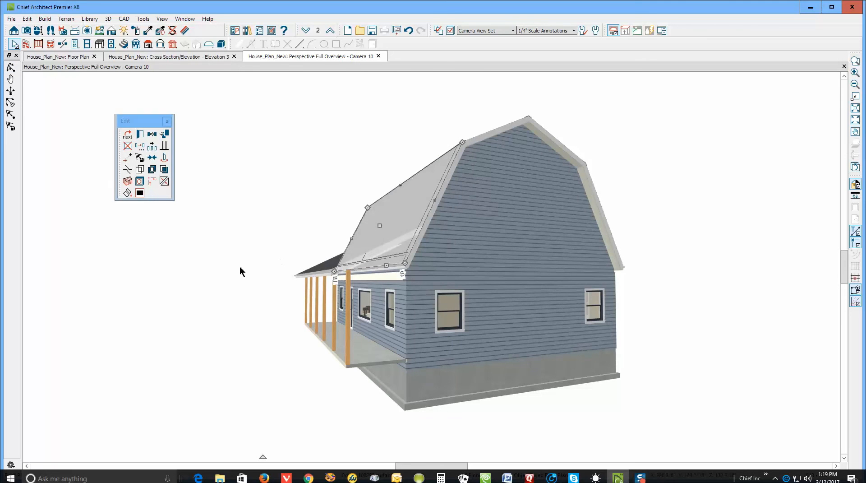
double_click(320, 267)
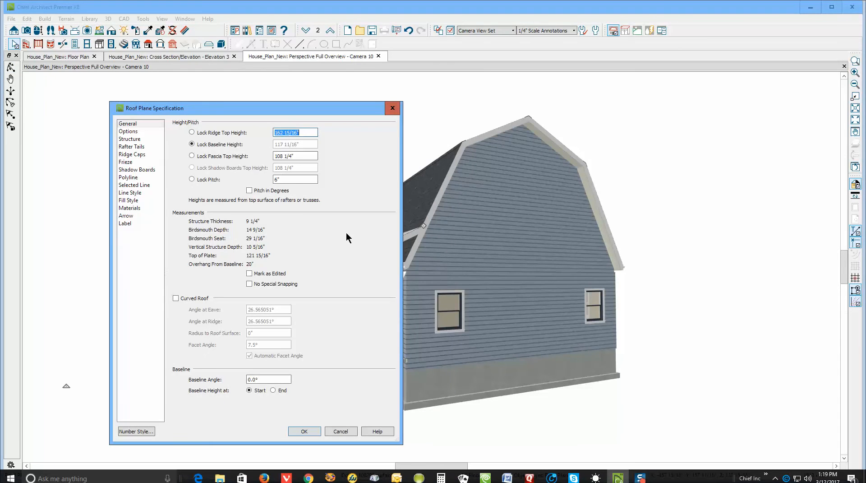
double_click(305, 181)
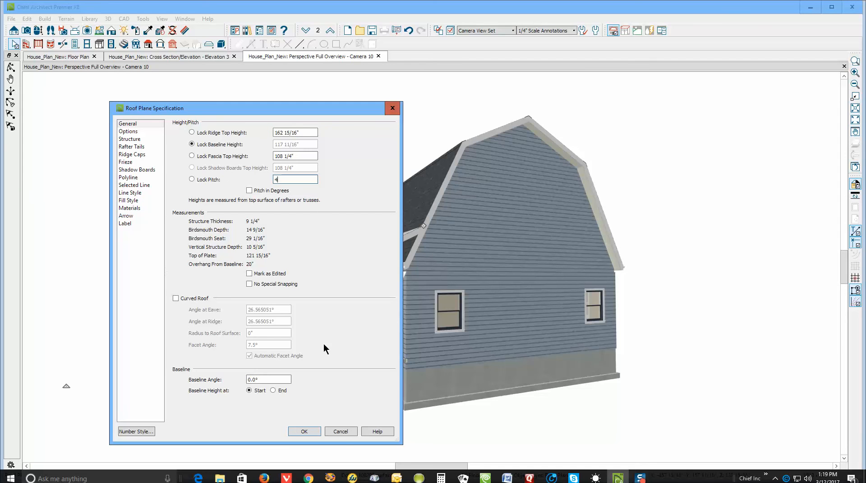
type("4")
left_click(312, 430)
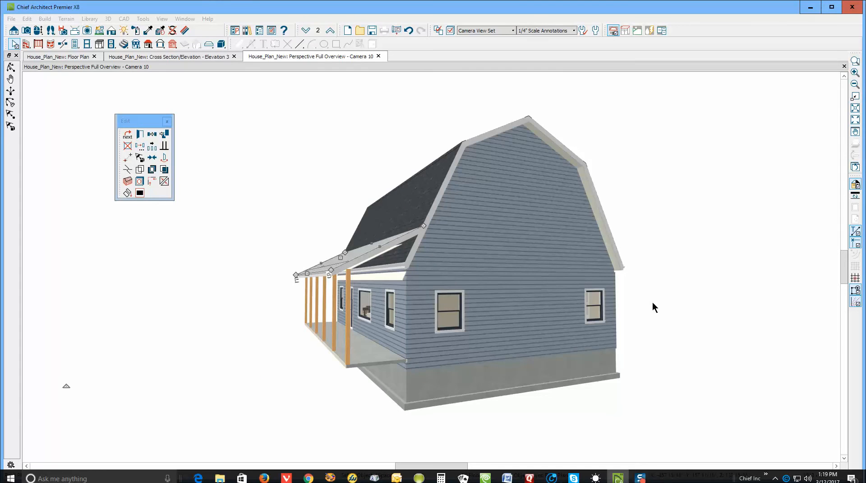
left_click(698, 281)
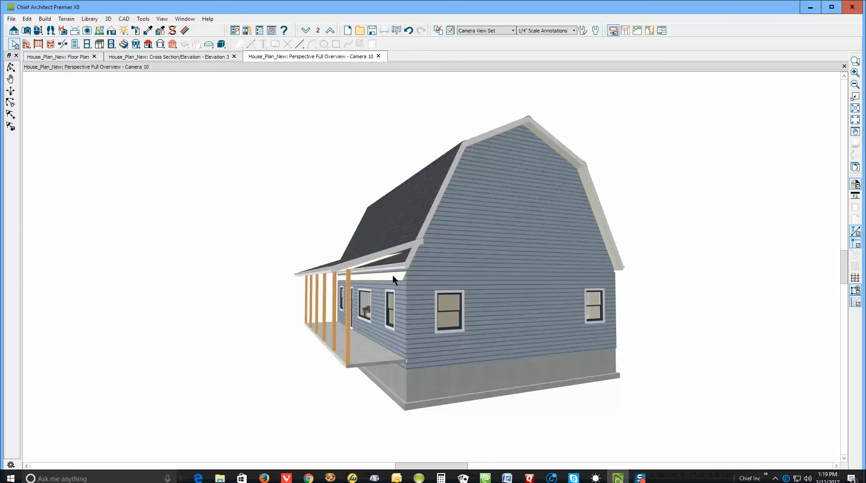
- Check the structure layer thickness of the lower front main roof plane at the porch corner
left_click(855, 61)
left_click_drag(256, 190, 464, 321)
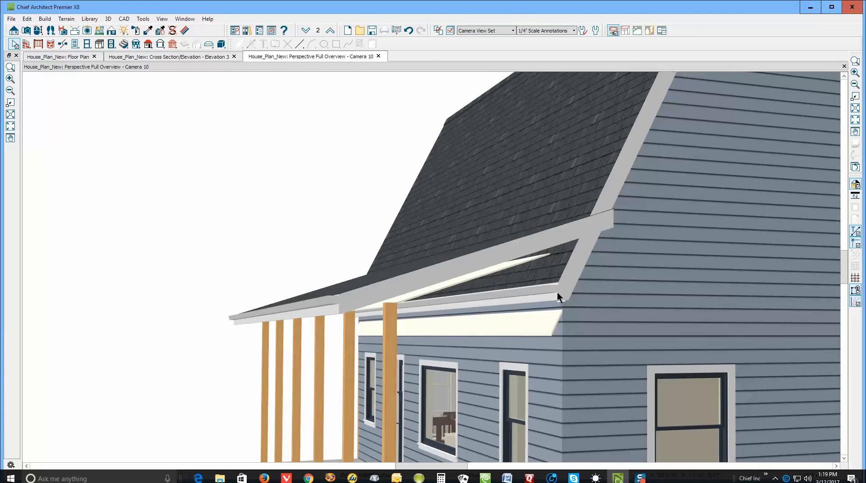
double_click(568, 274)
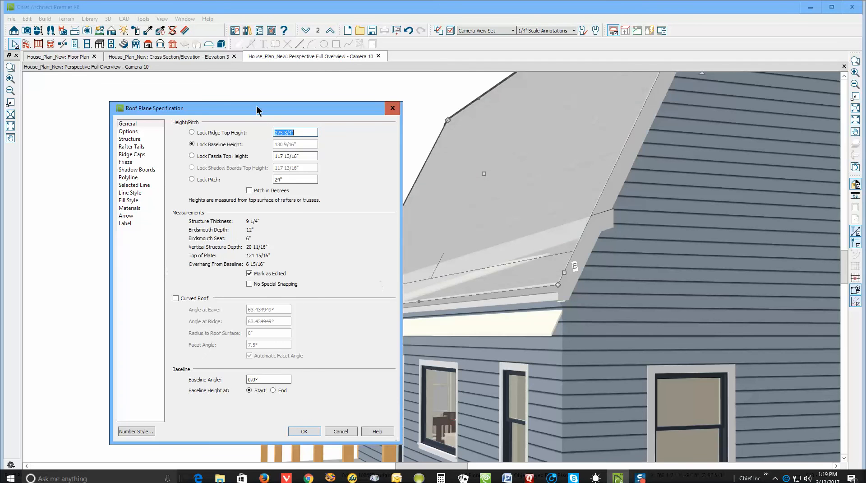
left_click(141, 140)
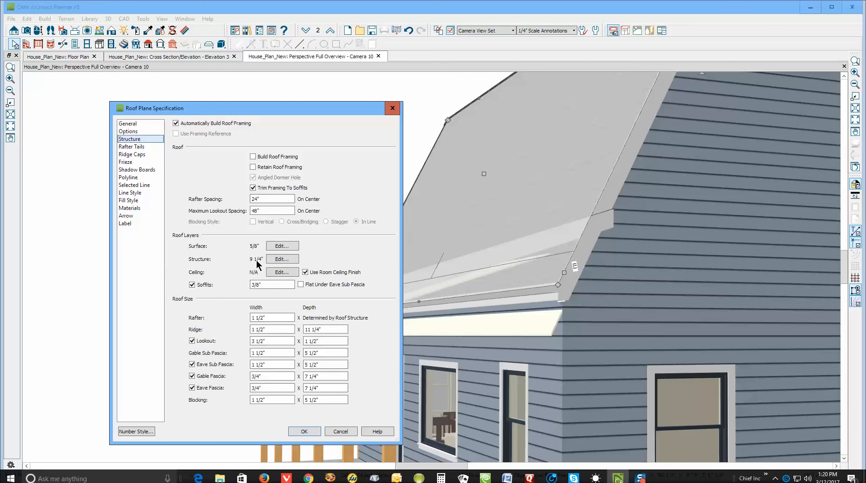
left_click(286, 260)
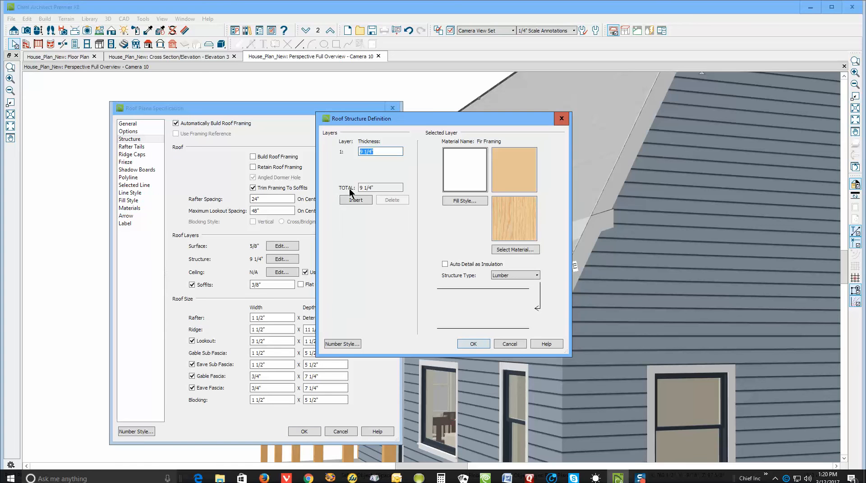
left_click(385, 188)
left_click(508, 345)
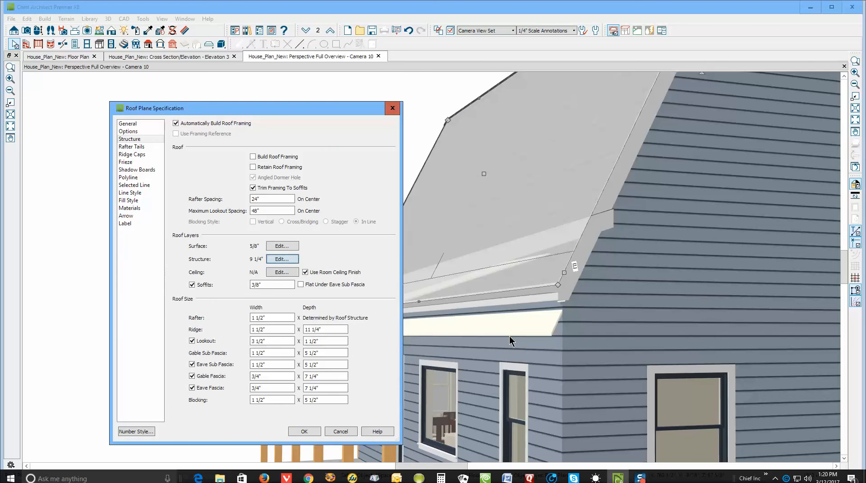
key("Return")
left_click(523, 345)
left_click(329, 377)
- Set the structure layer thickness of the lower front main roof plane to 5 1/4"
left_click(282, 259)
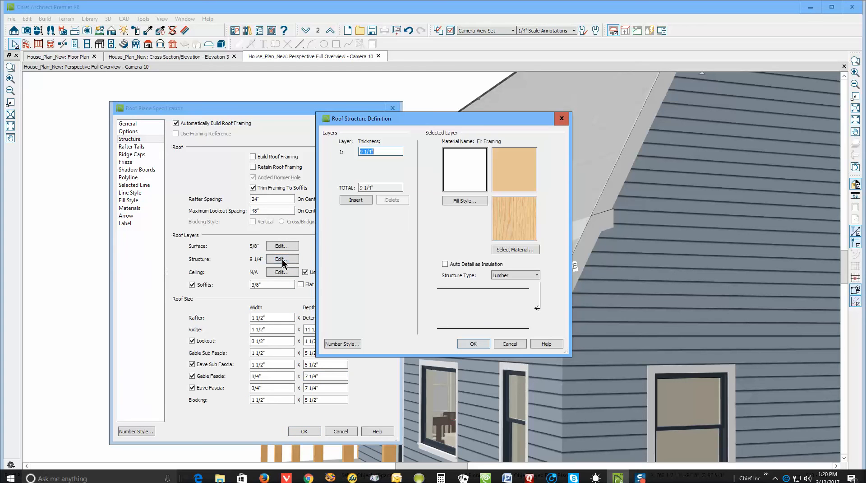
double_click(361, 151)
left_click(473, 344)
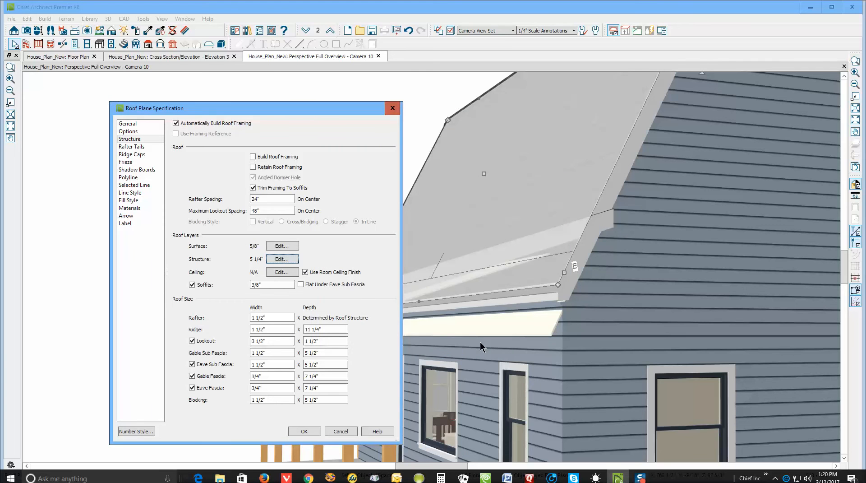
left_click(304, 432)
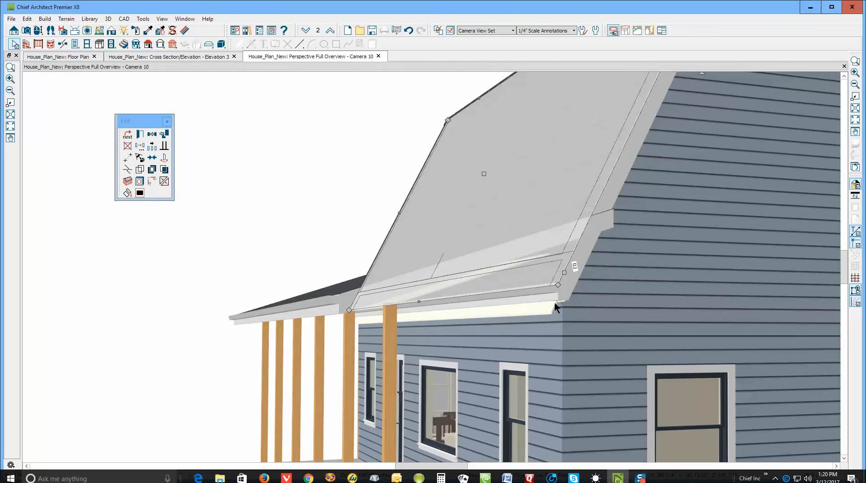
key("Escape")
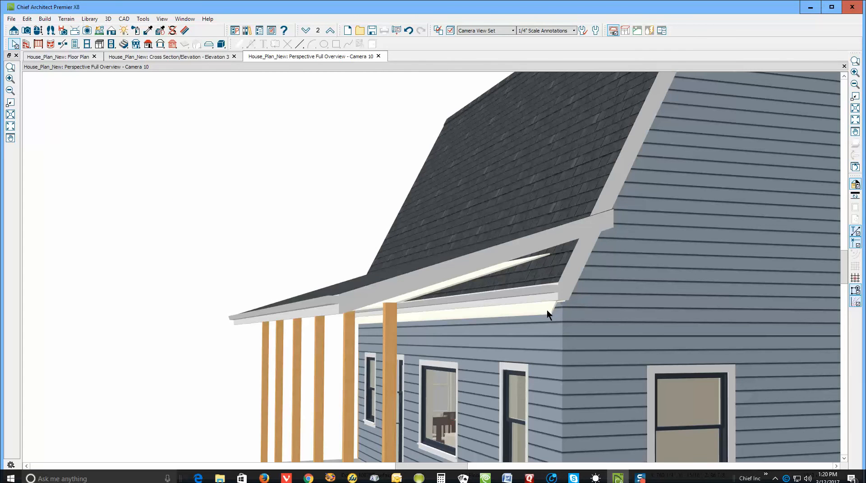
- Set the front porch roof plane's structure layer thickness to 5 1/4"
double_click(547, 309)
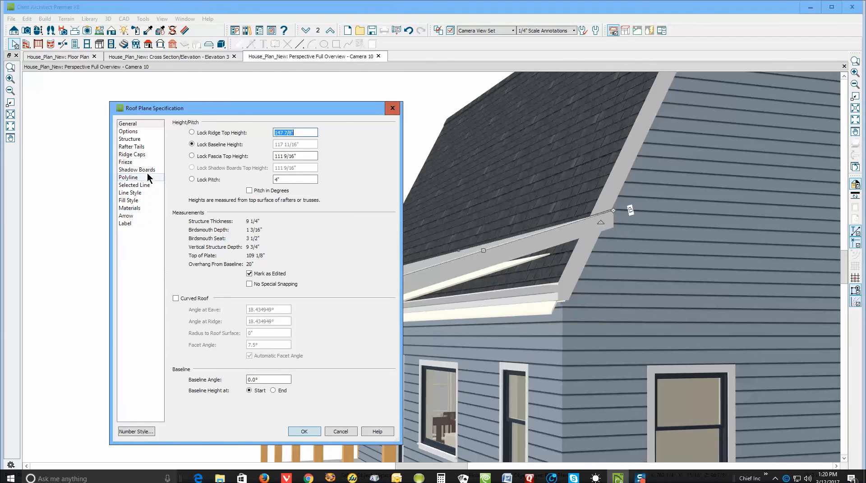
left_click(132, 139)
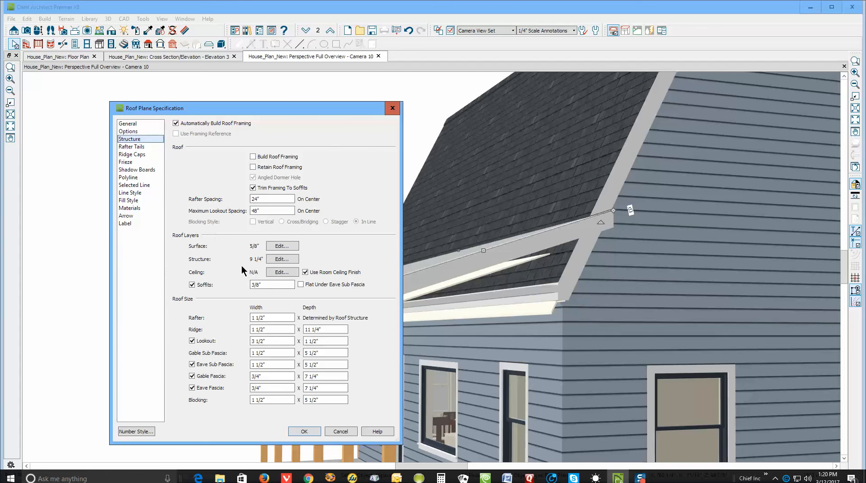
left_click(286, 261)
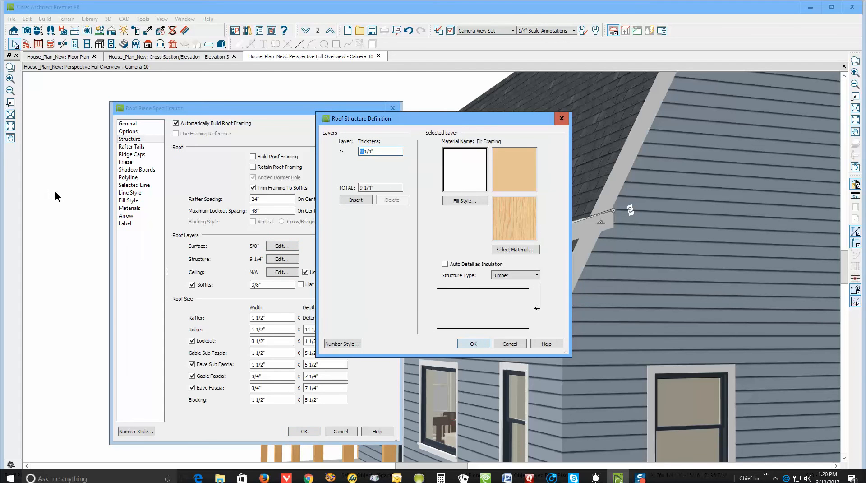
type("5")
left_click(474, 344)
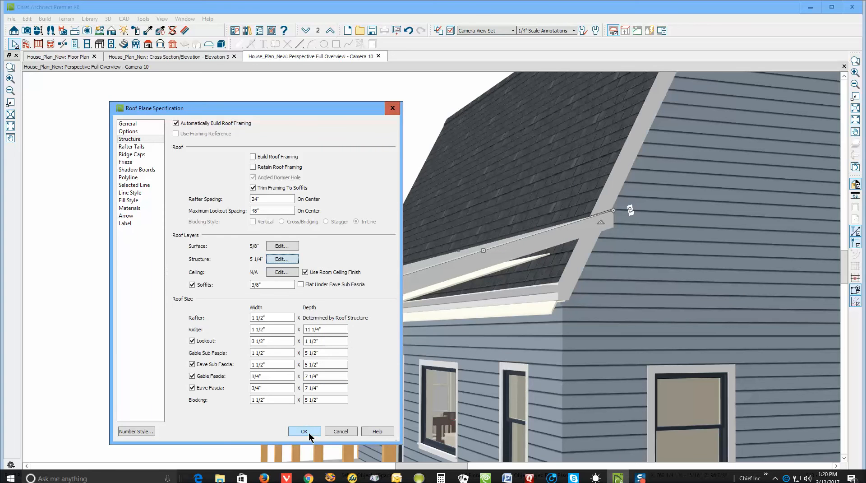
left_click(309, 432)
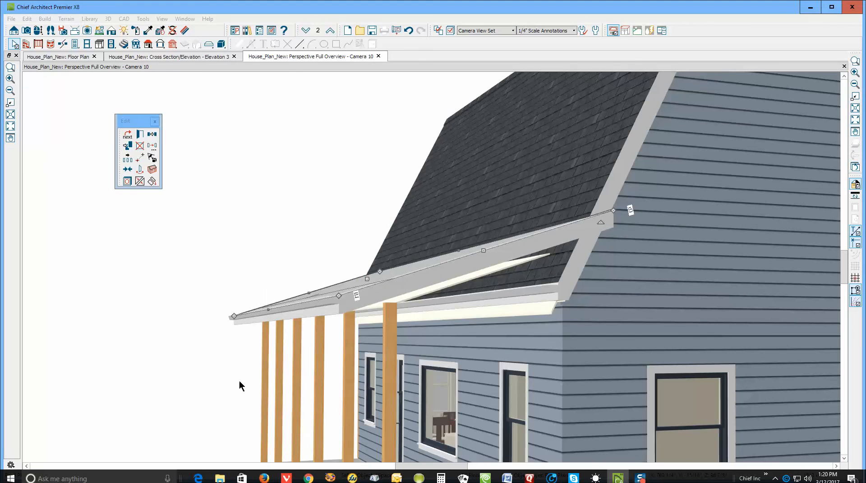
left_click(127, 270)
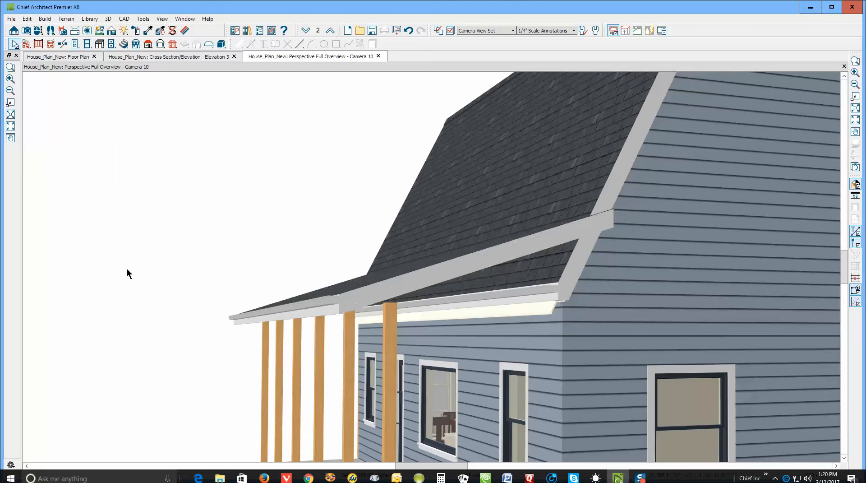
- Reduce the lower front main roof plane's structure layer thickness to 2 1/4"
double_click(546, 279)
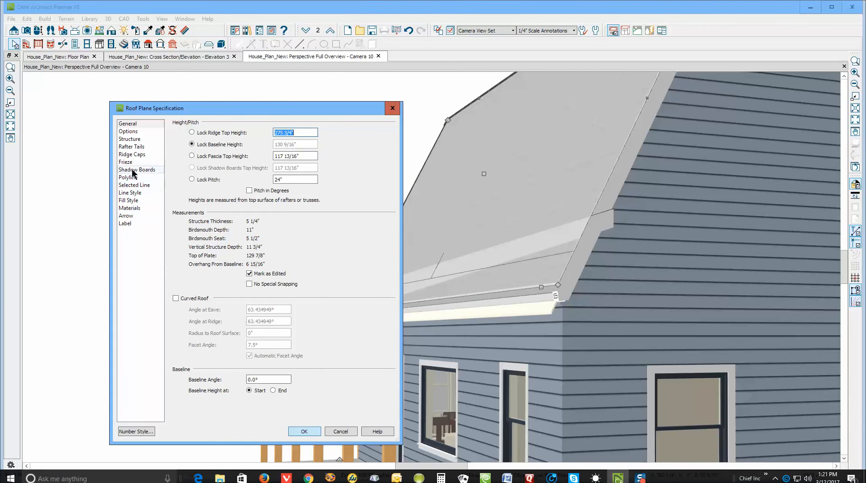
left_click(129, 138)
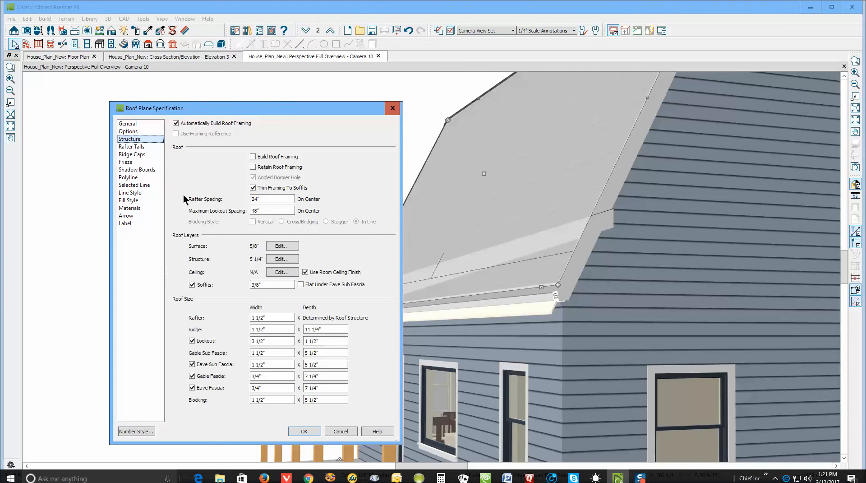
left_click(276, 259)
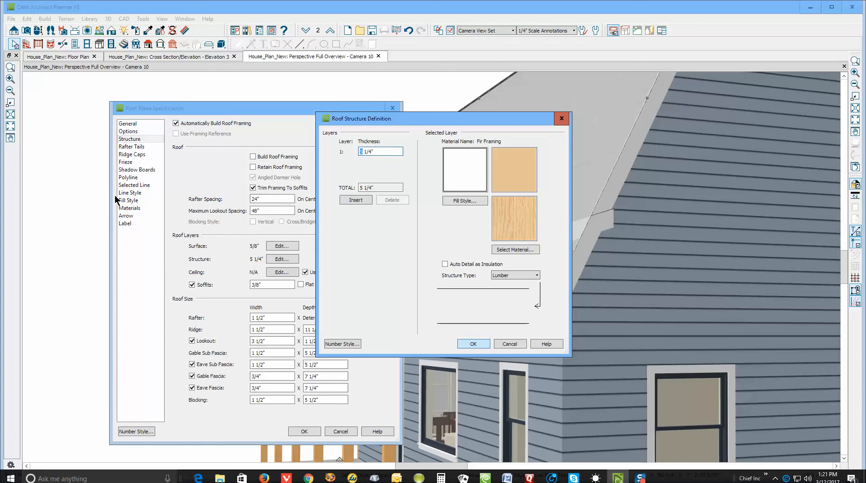
type("2")
left_click(473, 344)
left_click(304, 431)
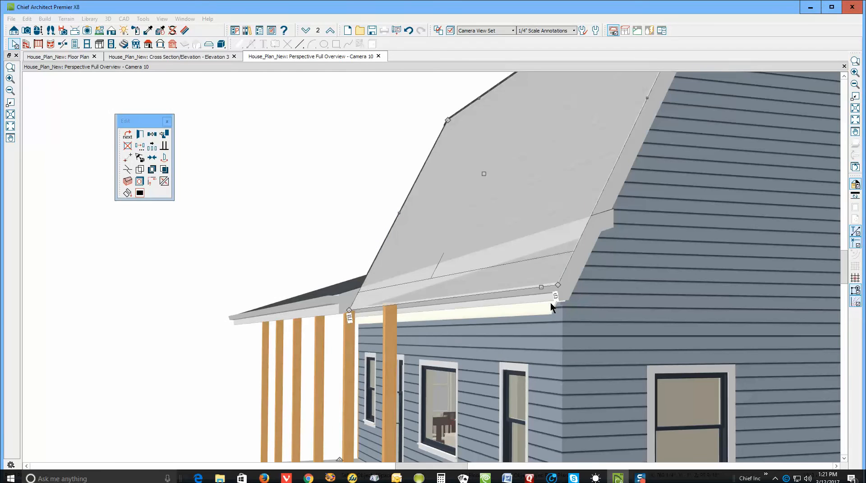
key("Escape")
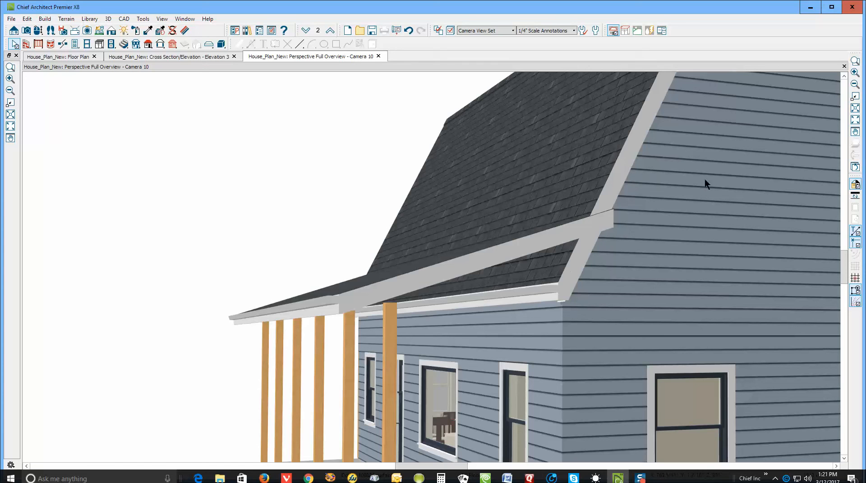
- Close the perspective overview and create a cross-section/elevation view looking at the front of the house
left_click(844, 67)
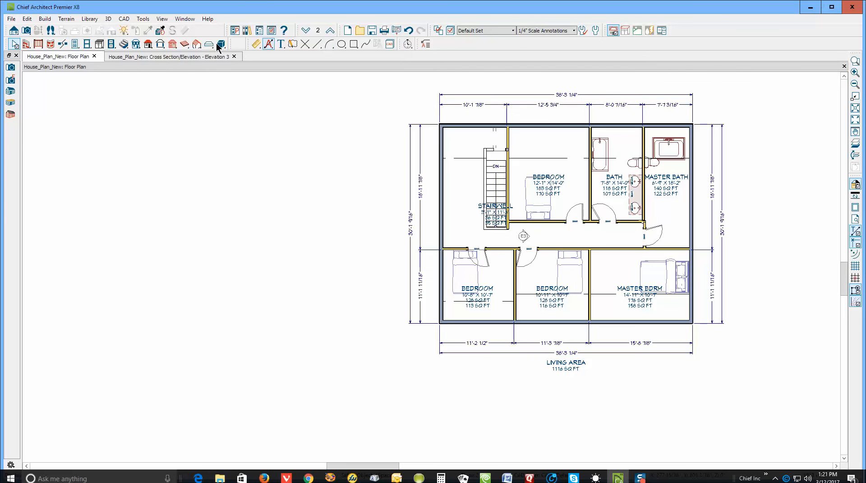
left_click(26, 44)
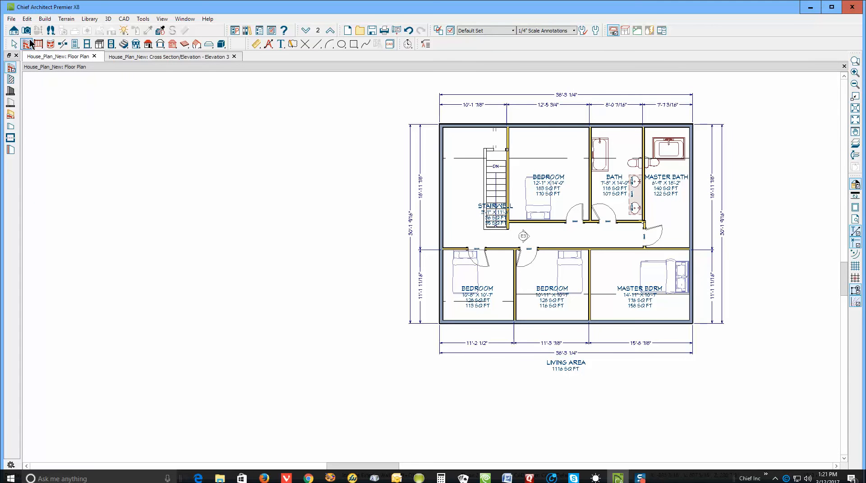
left_click(14, 30)
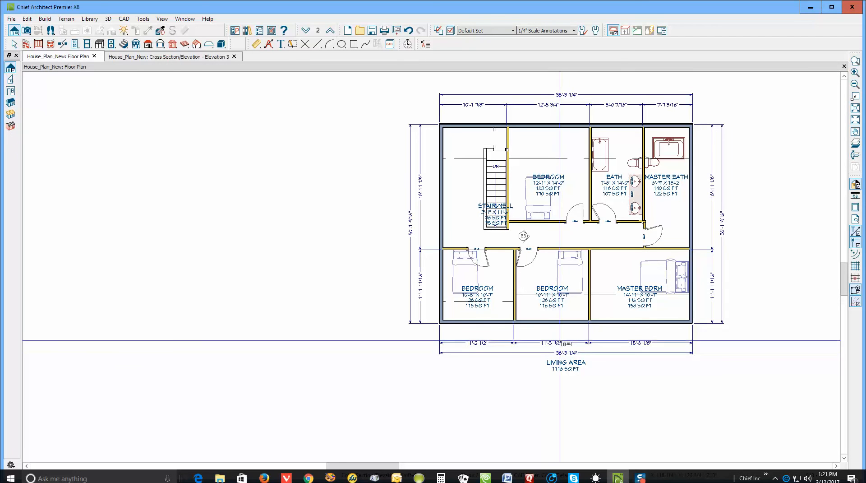
left_click(570, 294)
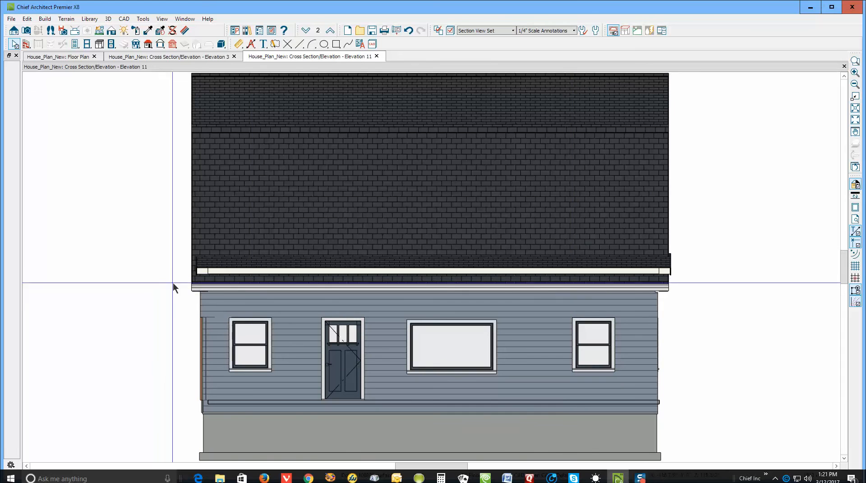
- Break the lower front roof plane's eave edge near both ends and raise the middle segment to just above the porch roof's eave
left_click(290, 284)
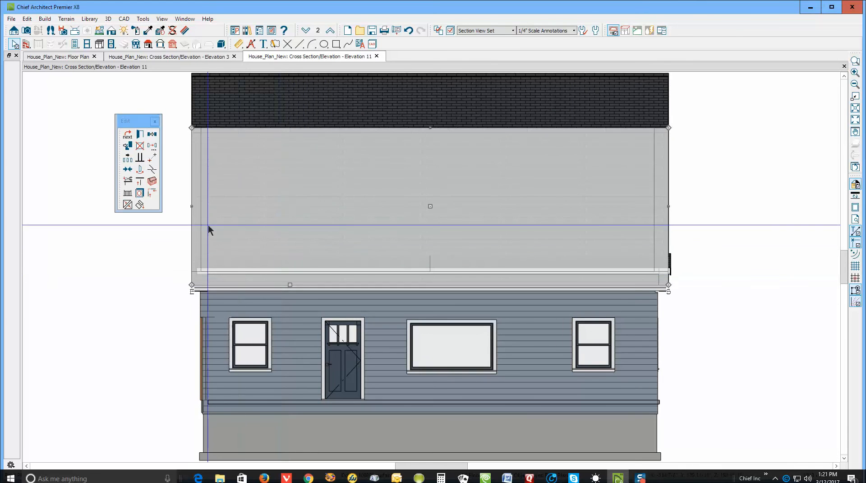
left_click(152, 169)
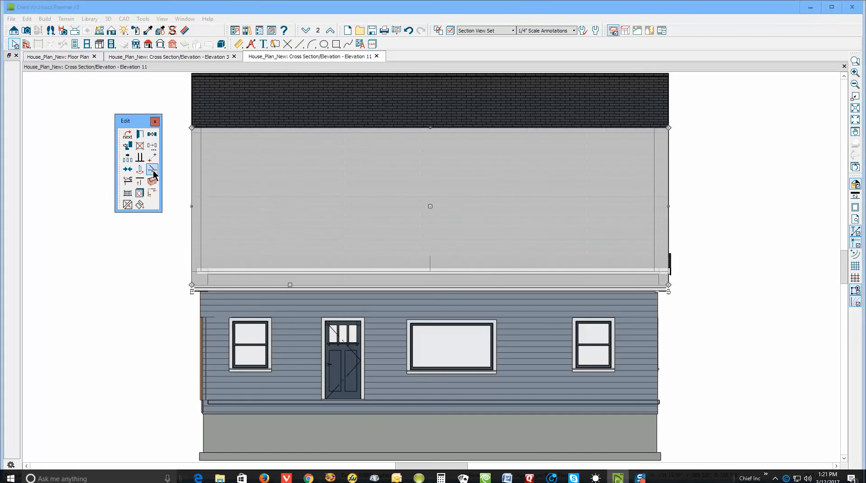
left_click(208, 288)
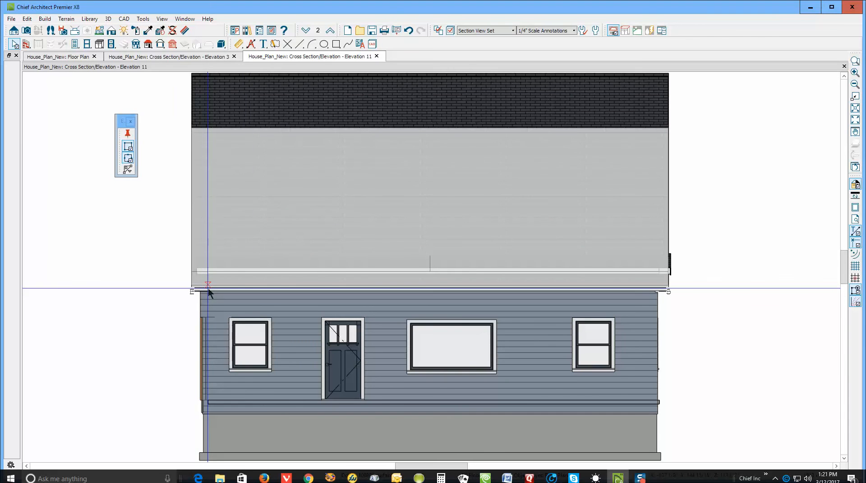
left_click(208, 289)
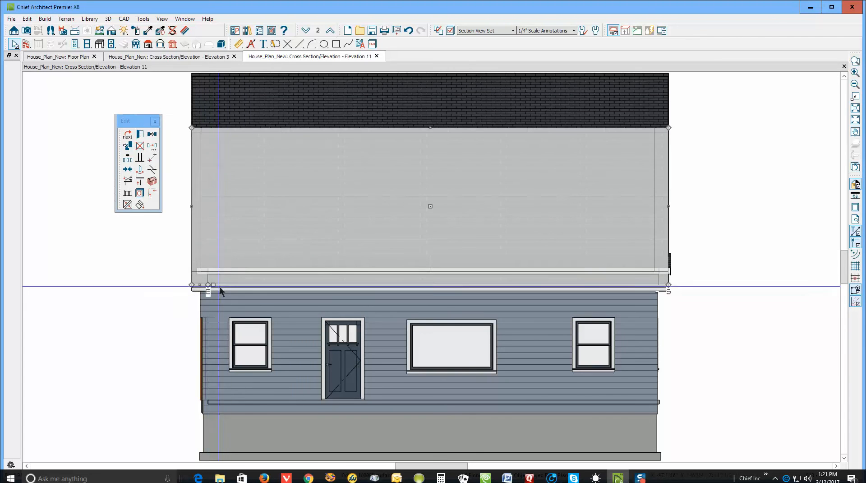
left_click(153, 170)
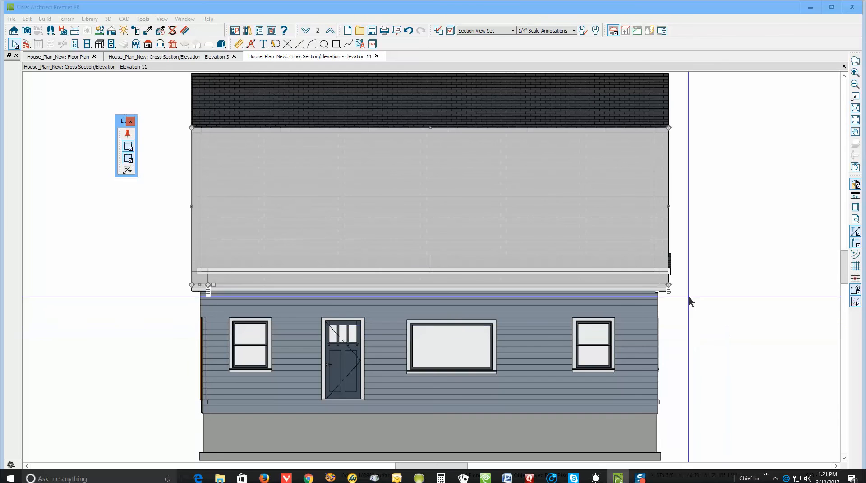
left_click(655, 288)
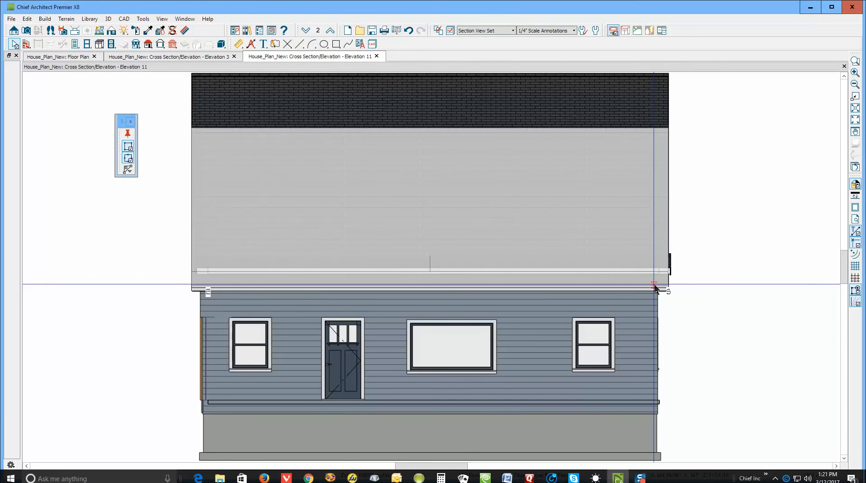
left_click(431, 286)
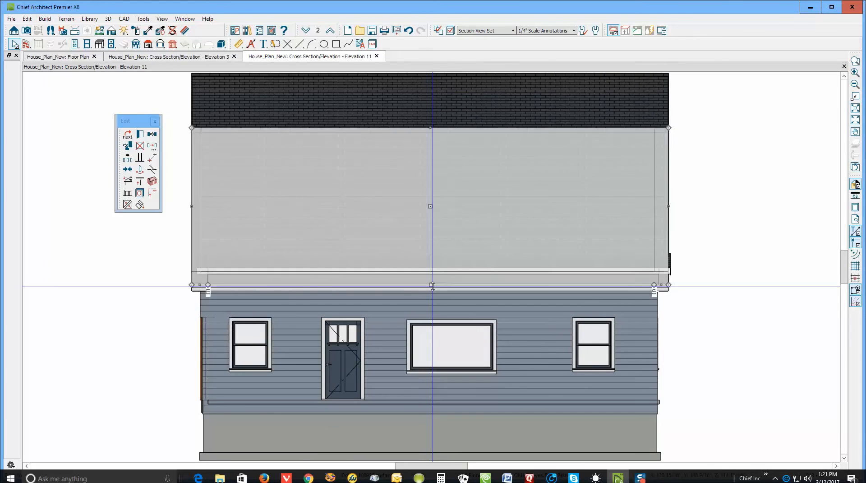
left_click_drag(432, 286, 433, 265)
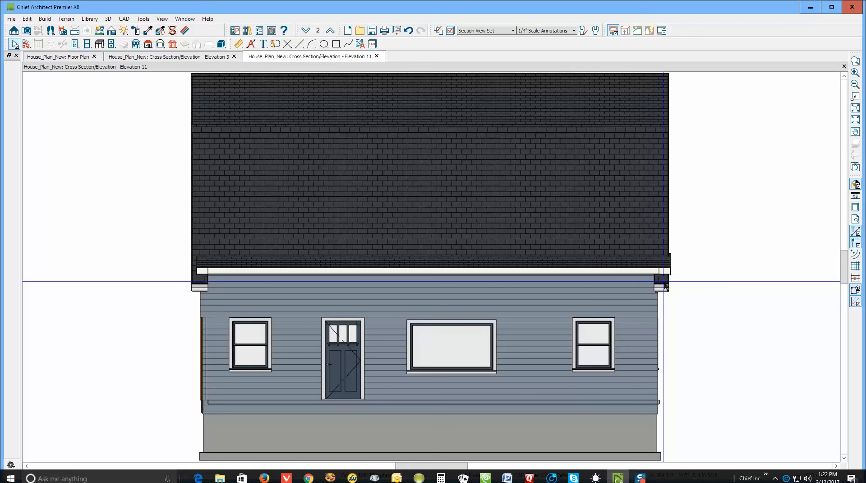
- On the first-floor plan, align both side edges of the front porch roof plane with the main roof's side edges
key("ctrl+Tab")
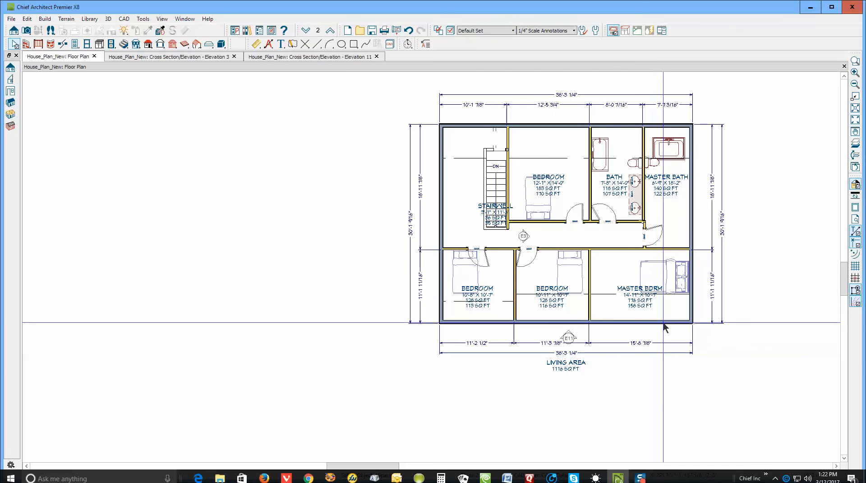
left_click(306, 30)
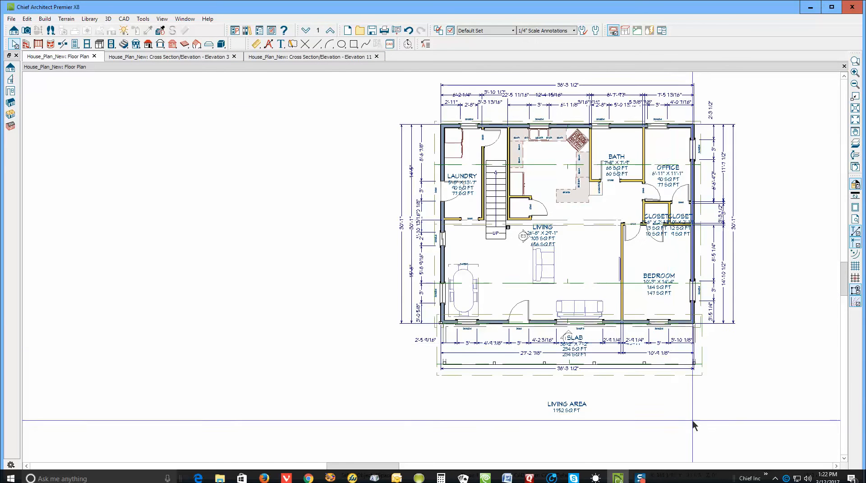
scroll(707, 345, "up", 3)
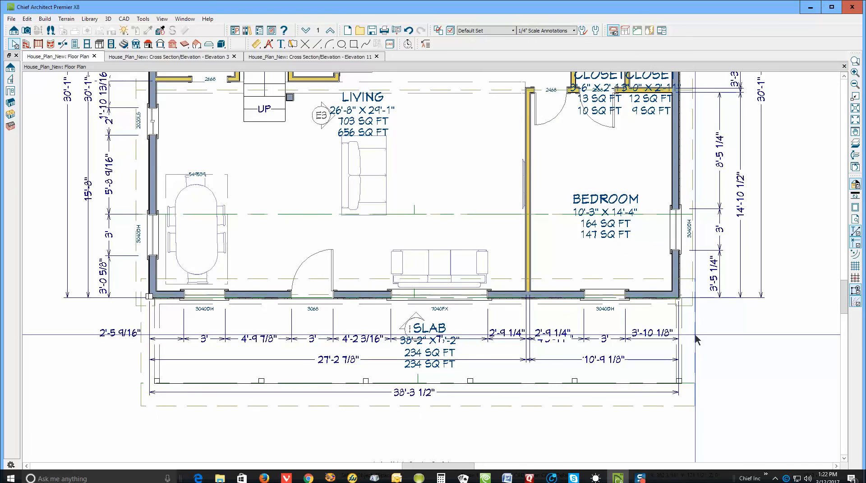
left_click(695, 340)
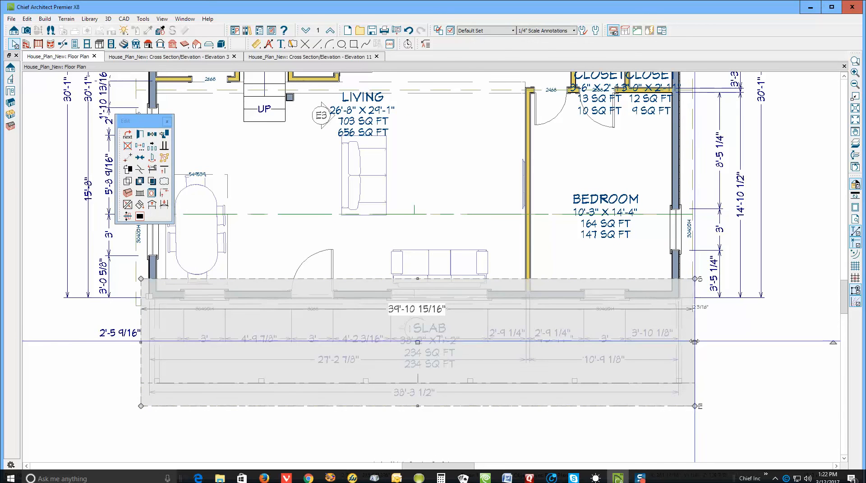
left_click_drag(696, 342, 694, 272)
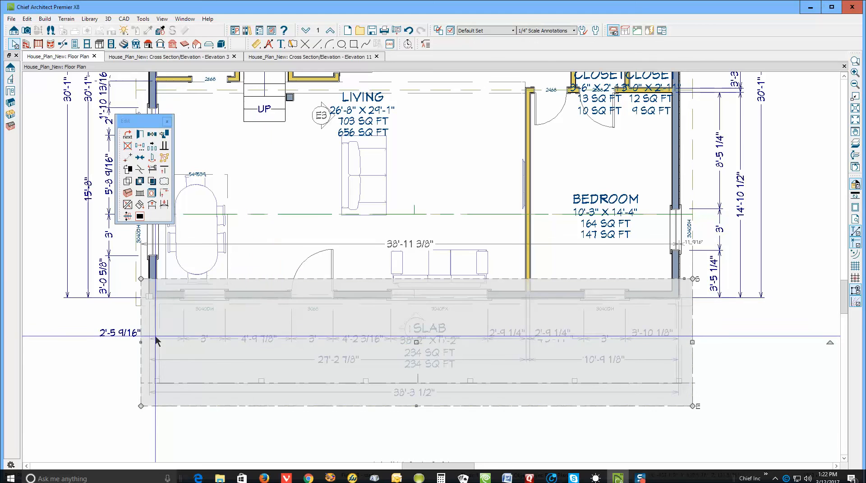
left_click_drag(141, 341, 137, 301)
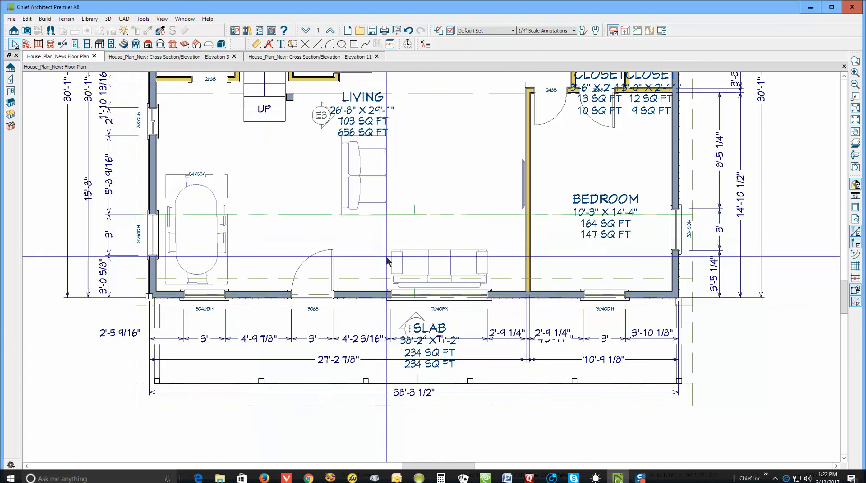
- Join the upper edge of the front porch roof plane to the lower front main roof plane
key("ctrl+Tab")
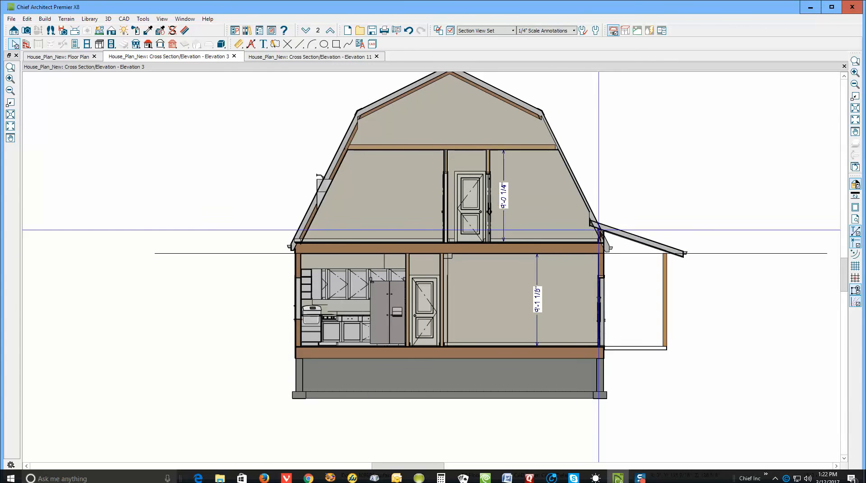
key("ctrl+Tab")
key("ctrl+Tab")
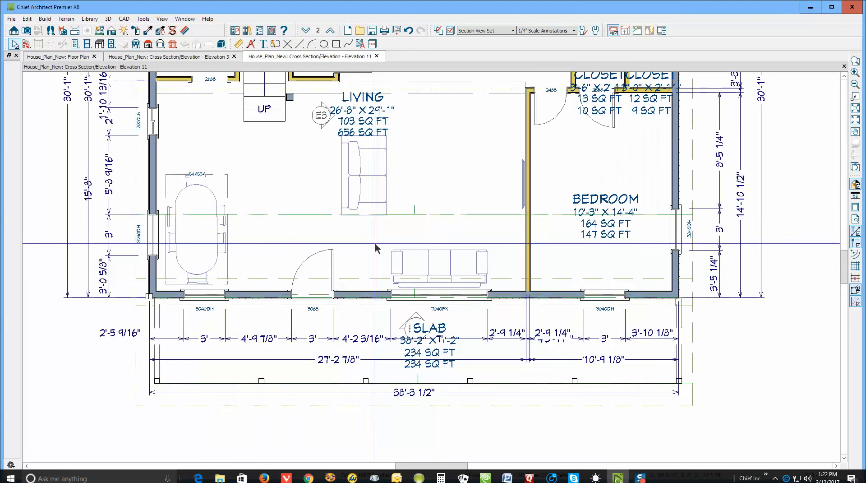
left_click(629, 407)
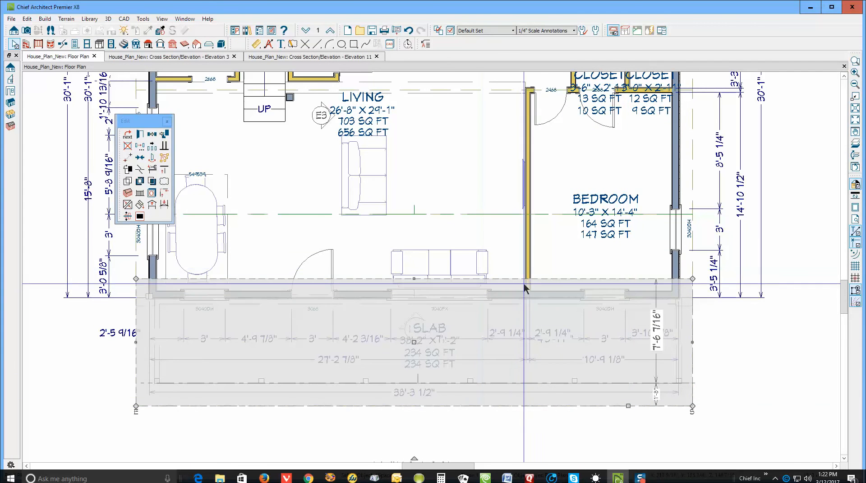
left_click(550, 279)
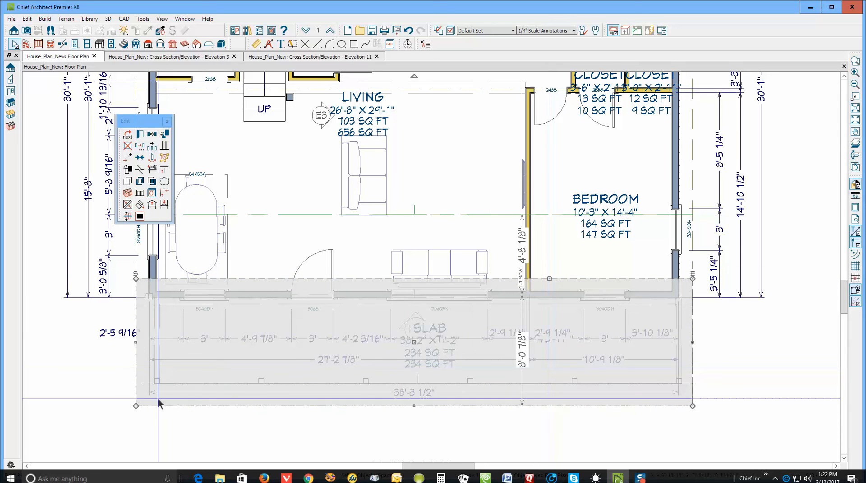
left_click(127, 203)
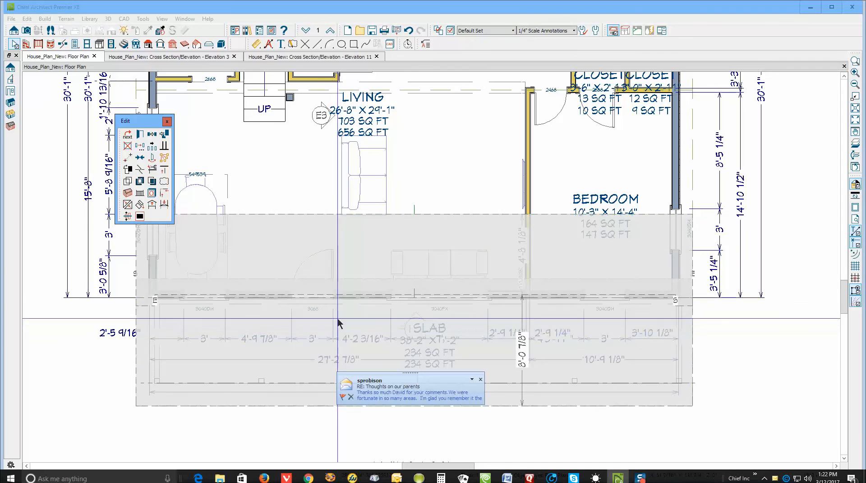
left_click(351, 300)
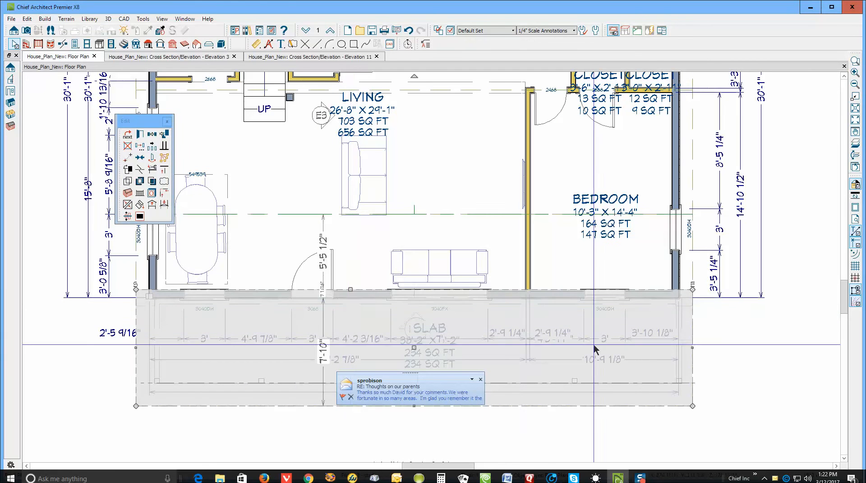
key("Escape")
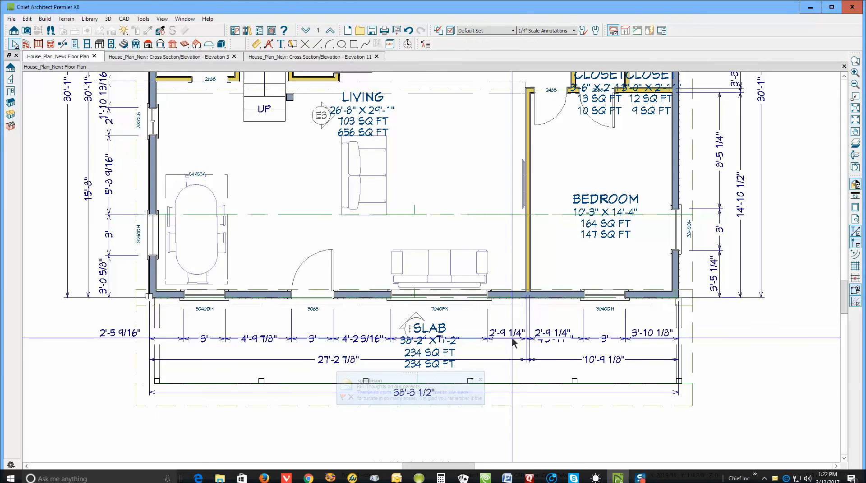
- Inspect the porch roof junction in the cross-section and the front elevation, and close both views
key("ctrl+Tab")
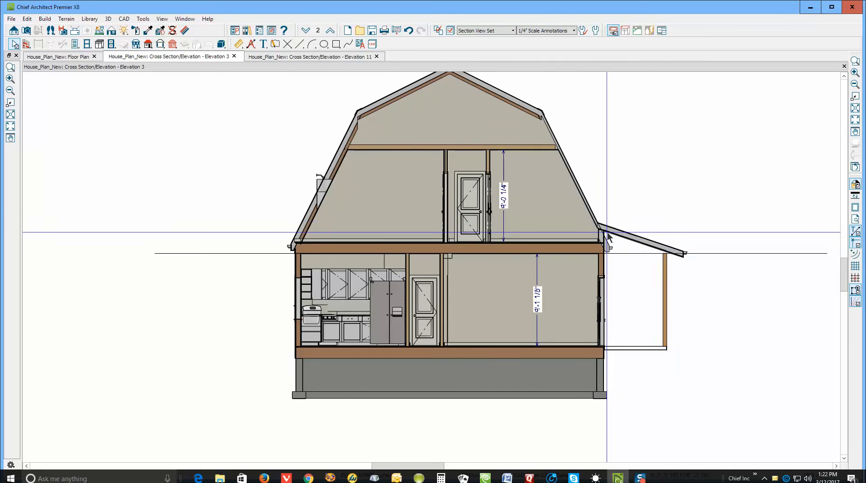
key("ctrl+Tab")
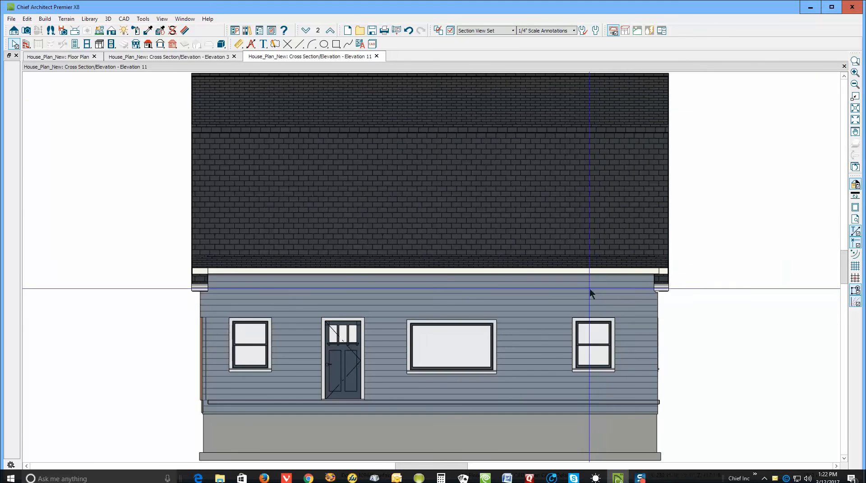
left_click(844, 67)
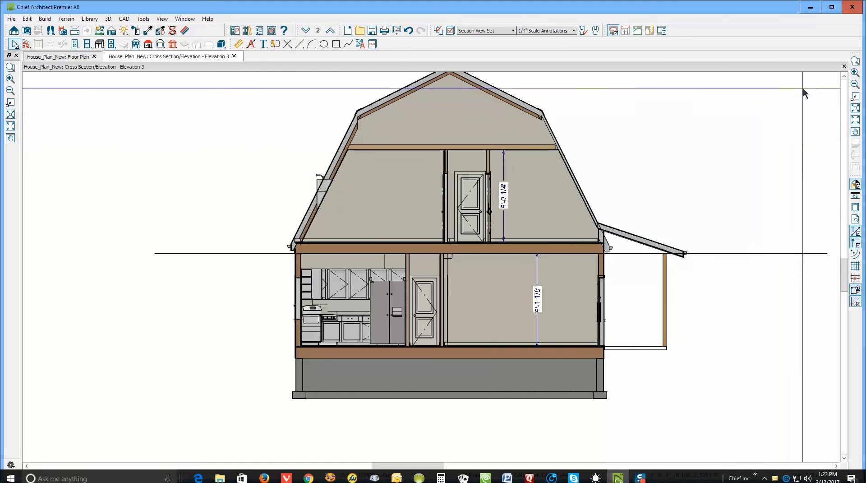
left_click(844, 67)
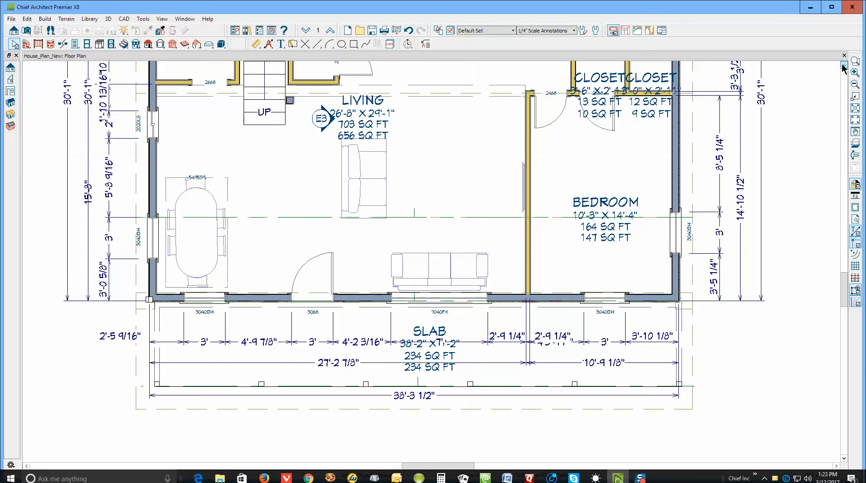
- Create a perspective full overview and examine the porch roof, its end junction and the rear roof slope
left_click(26, 30)
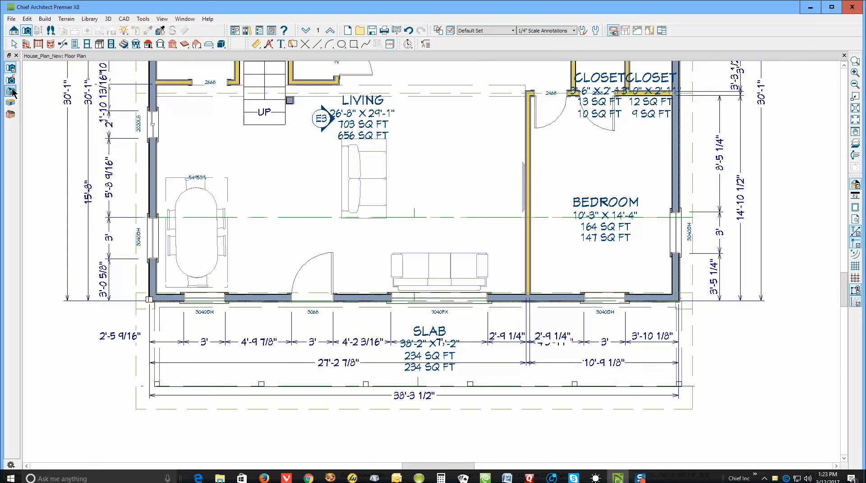
left_click(454, 301)
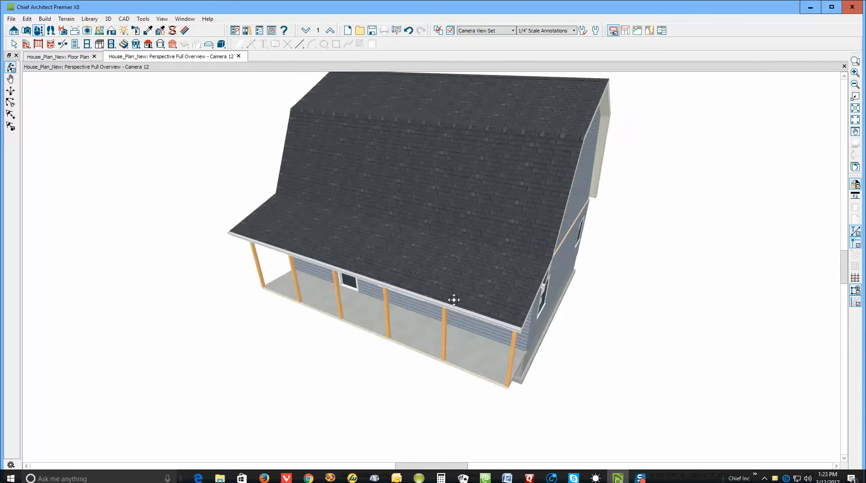
left_click_drag(438, 288, 417, 266)
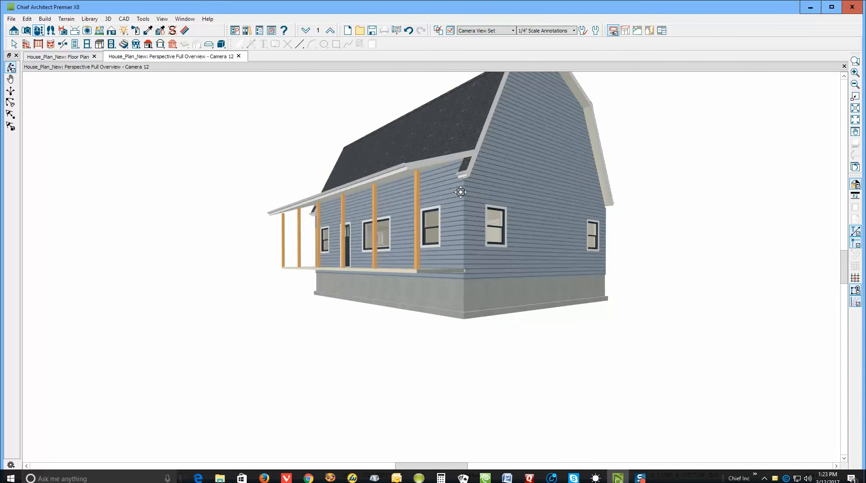
left_click_drag(461, 192, 790, 212)
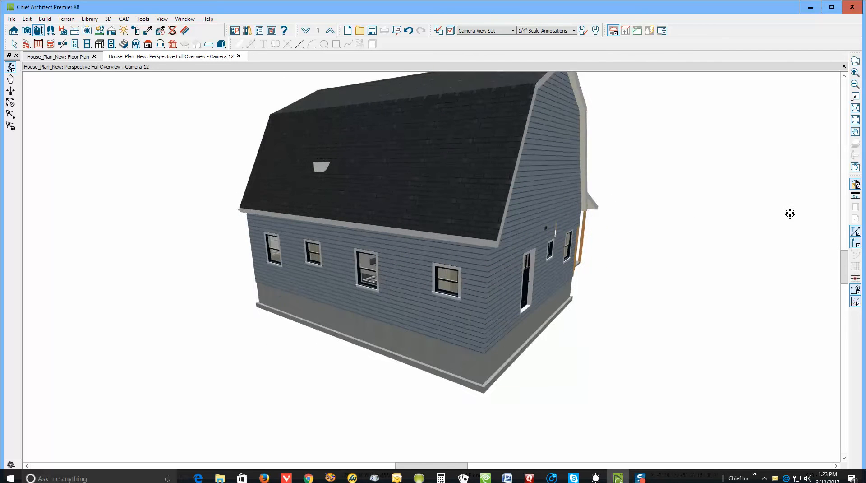
- Delete the fixture that protrudes through the lower rear roof slope
key("space")
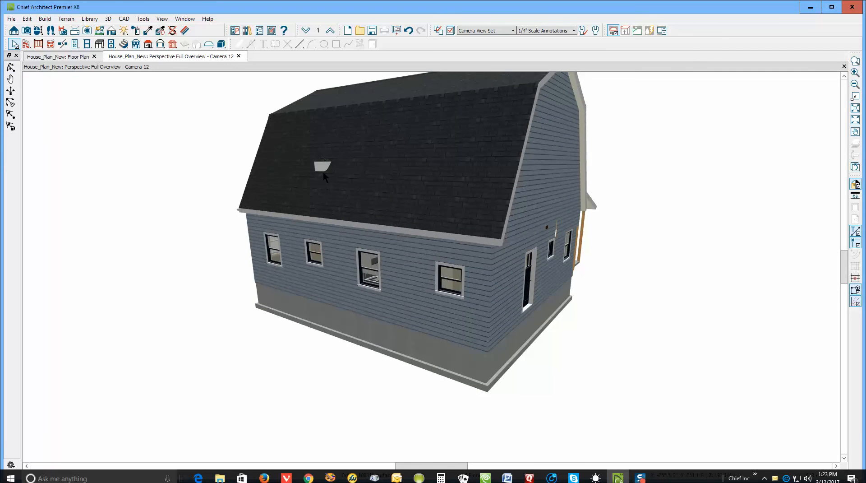
left_click(323, 172)
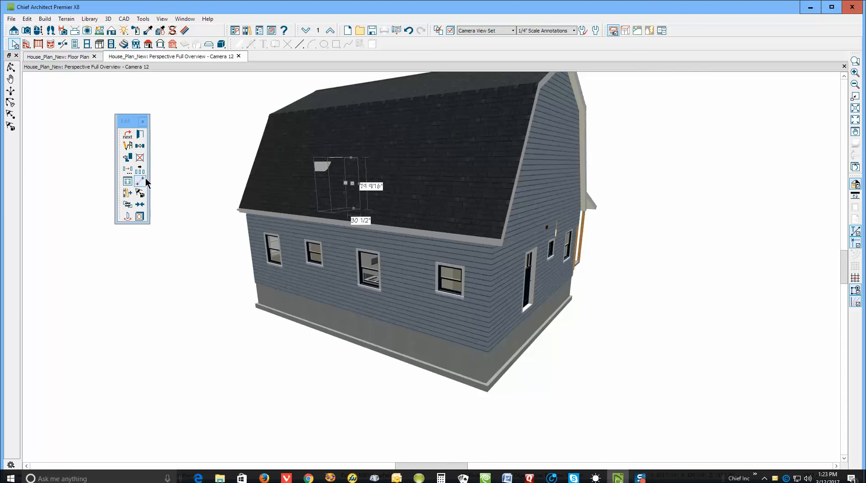
left_click(863, 475)
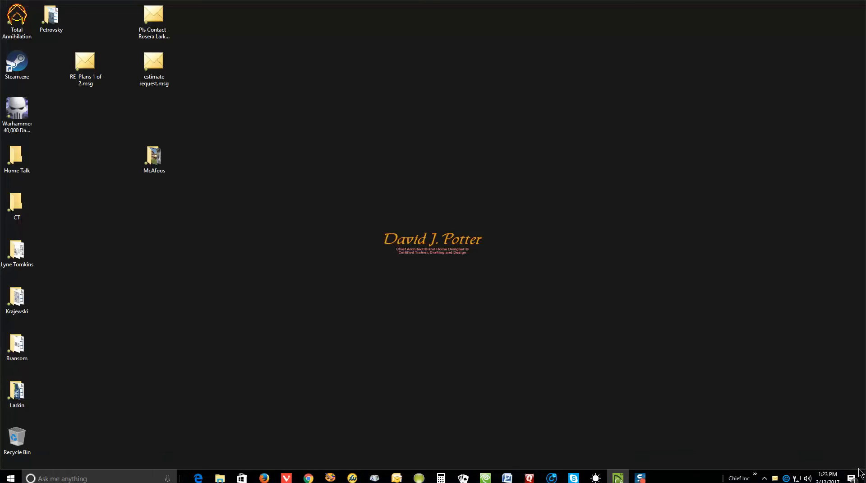
left_click(862, 474)
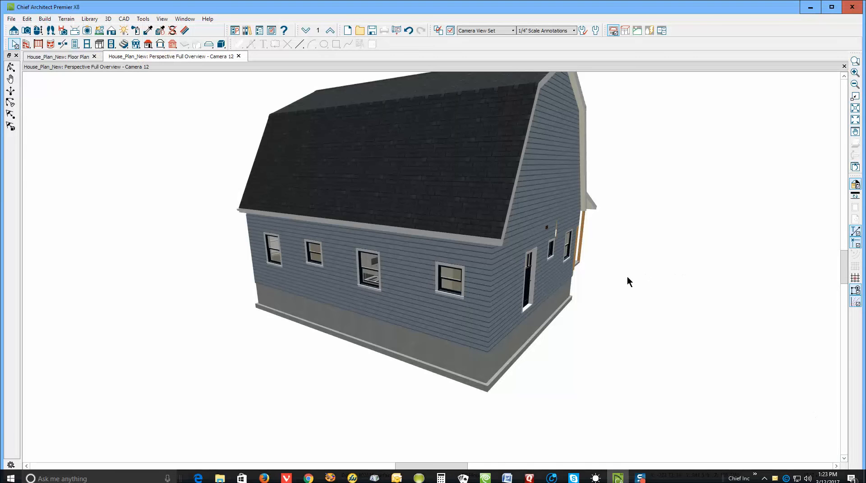
- Examine the porch roof junction, the gable-end roof edges and the rear of the house in the perspective overview
left_click(11, 67)
left_click_drag(321, 197, 127, 213)
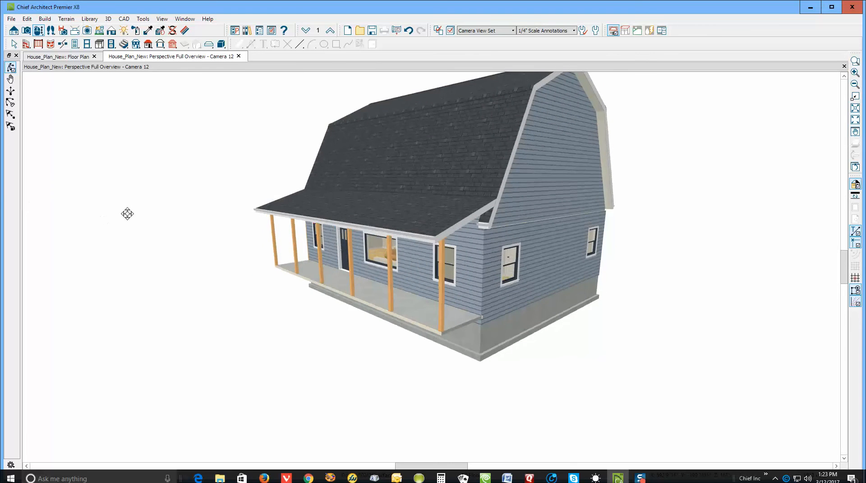
left_click_drag(179, 180, 190, 265)
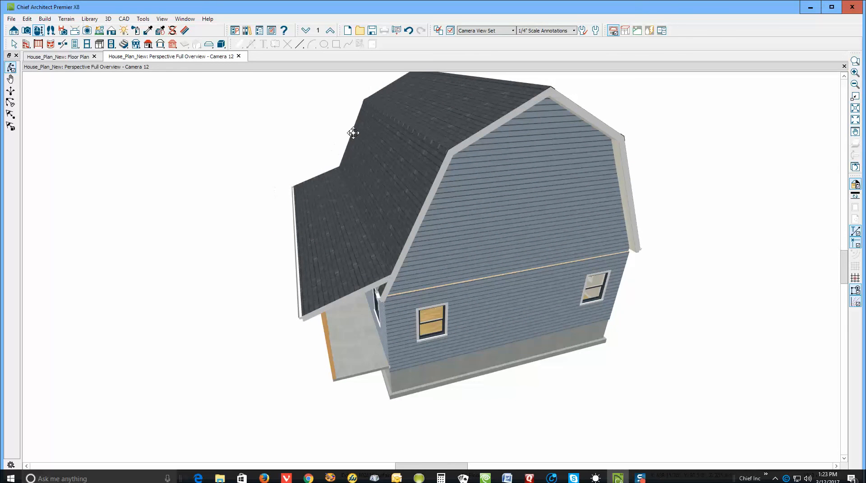
key("space")
left_click(477, 132)
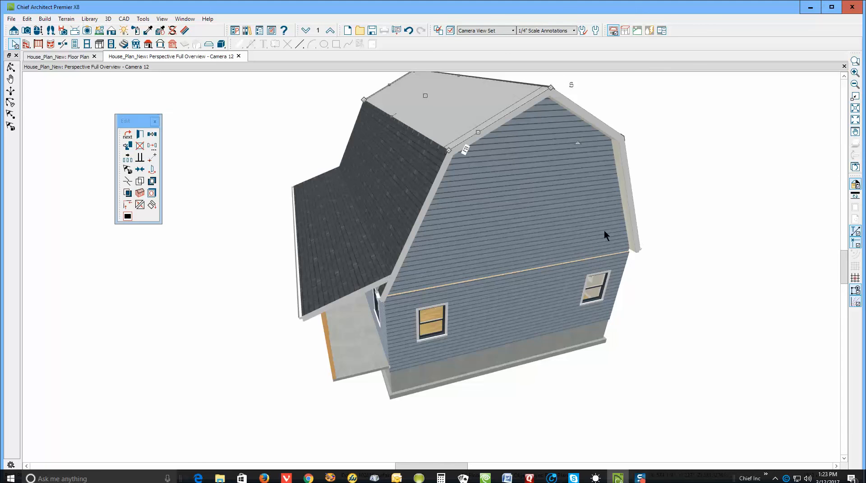
left_click(699, 116)
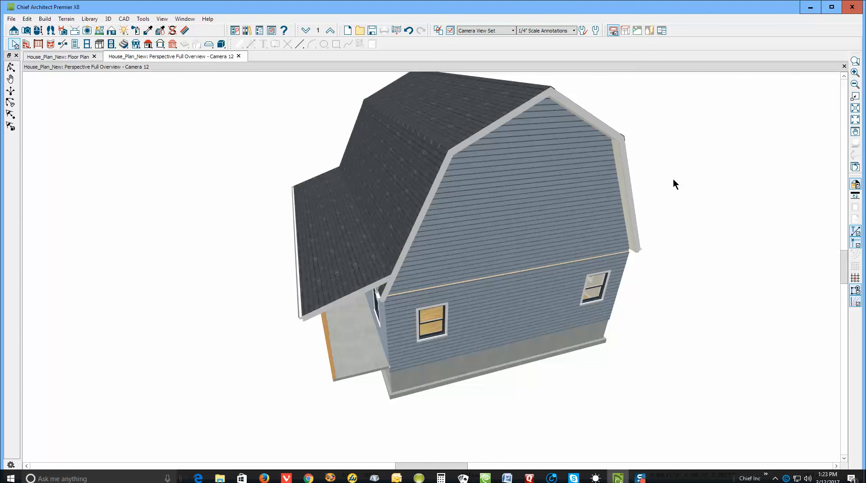
scroll(683, 172, "down", 2)
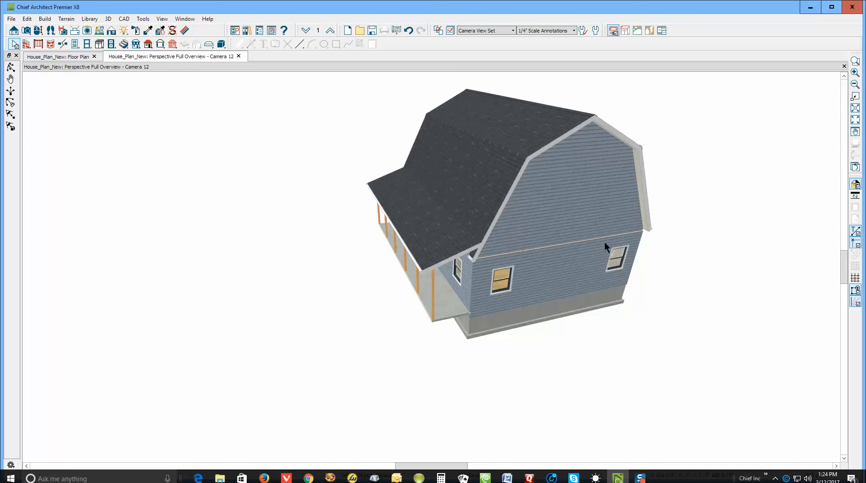
left_click(14, 69)
left_click_drag(319, 196, 31, 180)
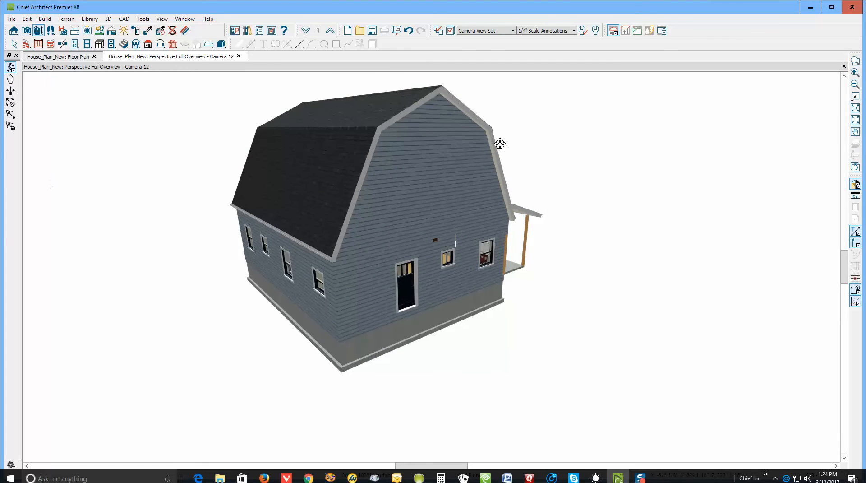
- Close the perspective overview and reopen the E3 cross-section view from its camera on the floor plan
left_click(844, 66)
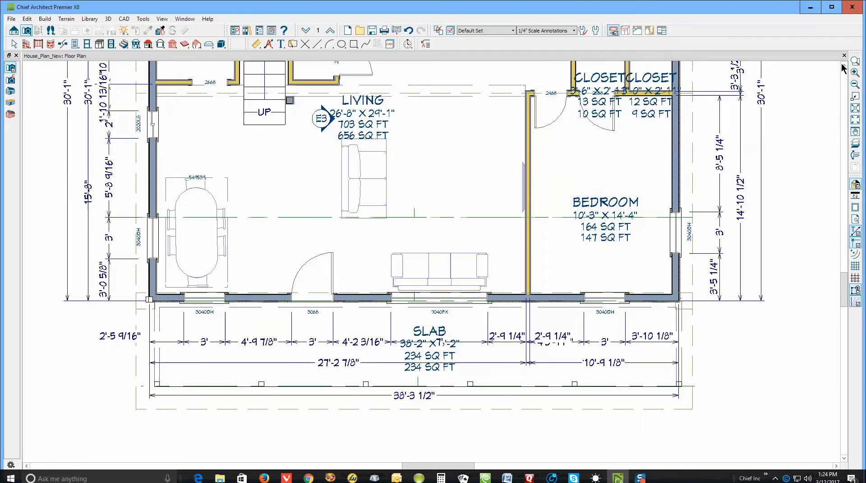
left_click(322, 125)
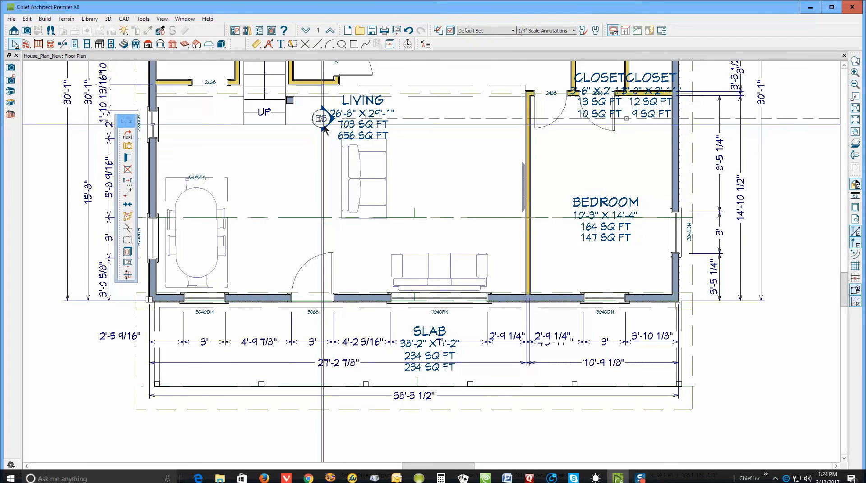
double_click(324, 125)
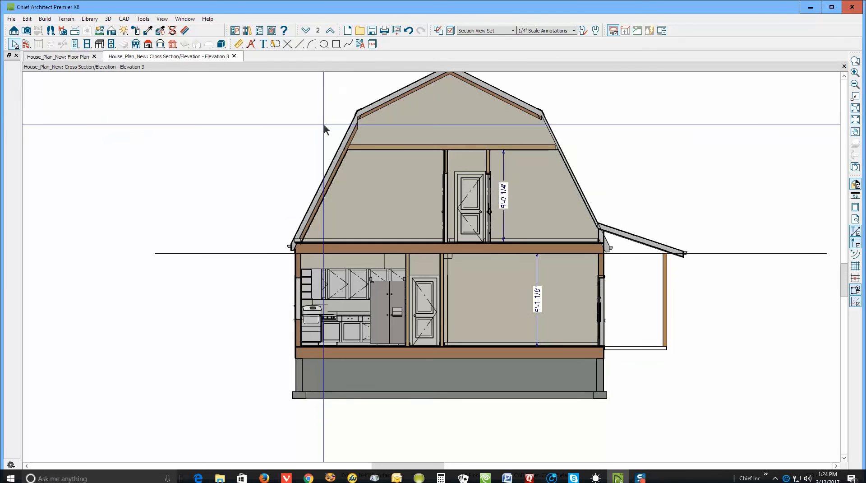